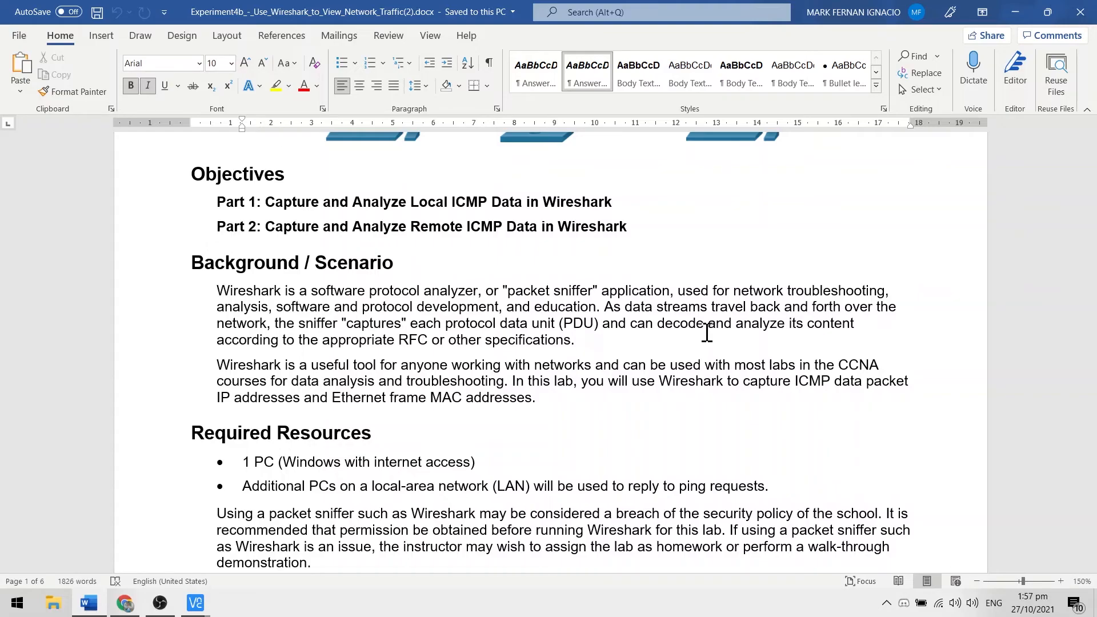
Step: Read the lab's background, required resources and Part 1 Step 1 instructions, briefly checking the Raspberry Pi session in VNC Viewer
{"action": "scroll", "coordinate": [542, 343], "scroll_direction": "down", "scroll_amount": 3}
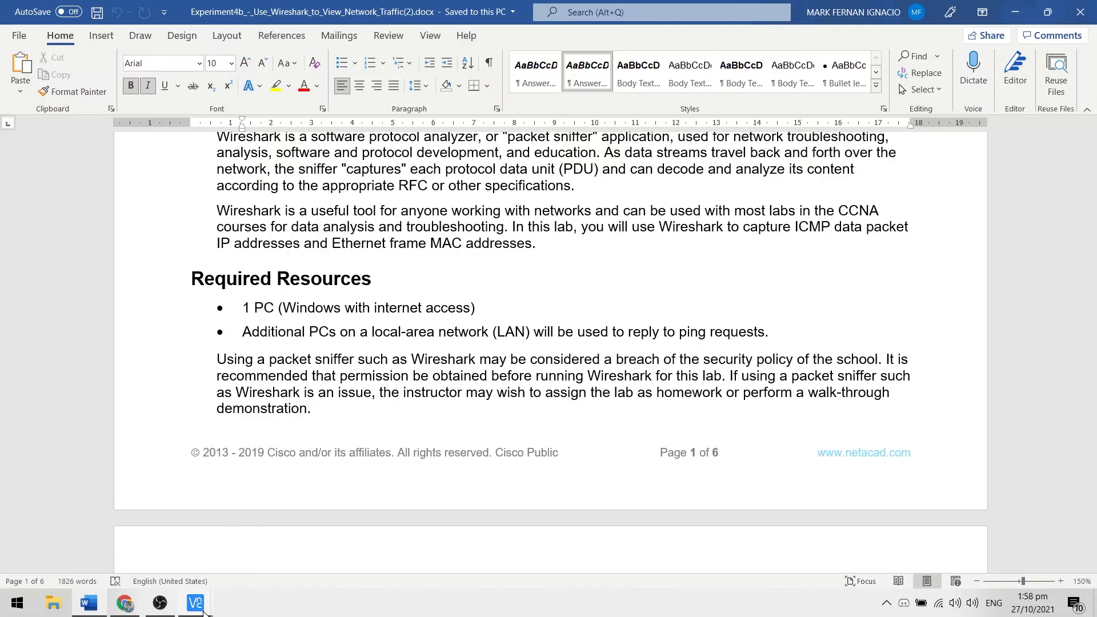
{"action": "mouse_move", "coordinate": [203, 612]}
{"action": "left_click", "coordinate": [268, 548]}
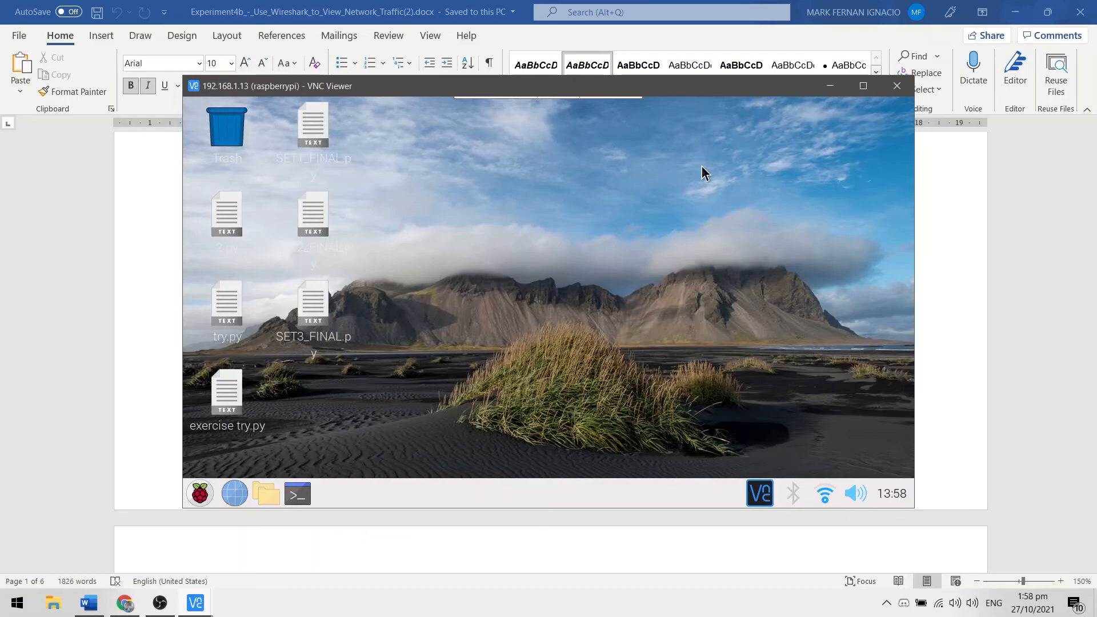
{"action": "key", "text": "alt+Tab"}
{"action": "scroll", "coordinate": [571, 387], "scroll_direction": "down", "scroll_amount": 6}
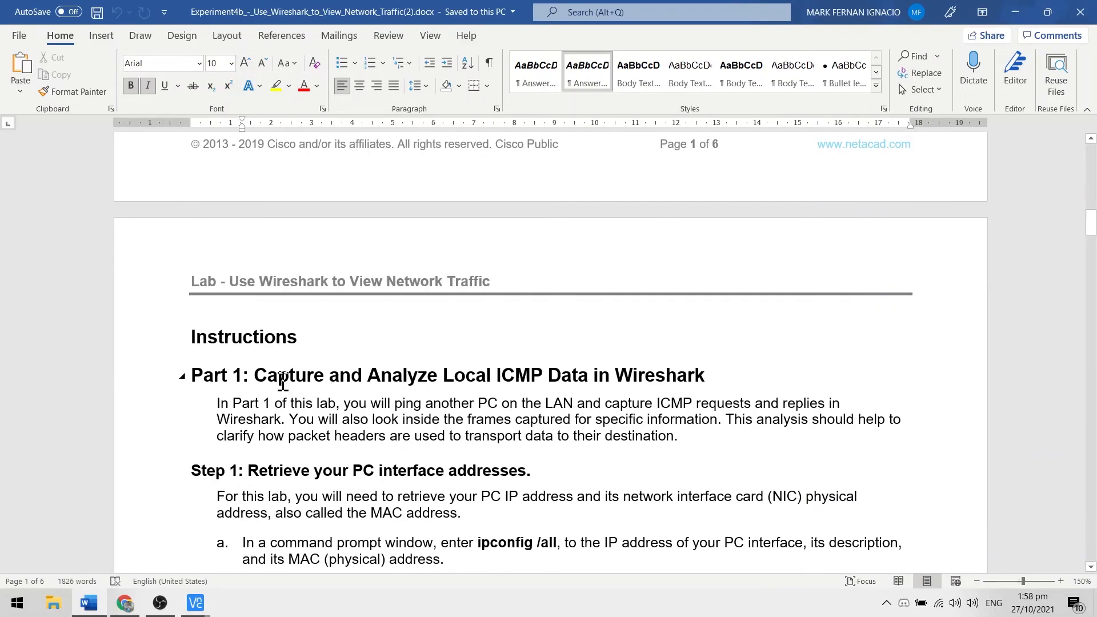
{"action": "scroll", "coordinate": [283, 382], "scroll_direction": "down", "scroll_amount": 2}
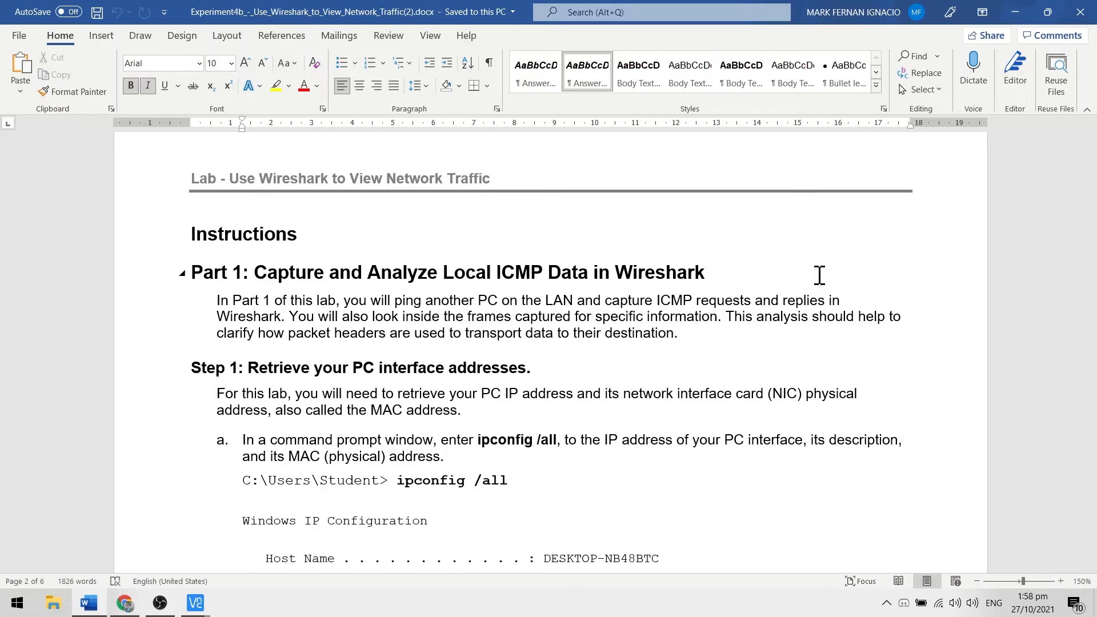
{"action": "scroll", "coordinate": [797, 289], "scroll_direction": "down", "scroll_amount": 2}
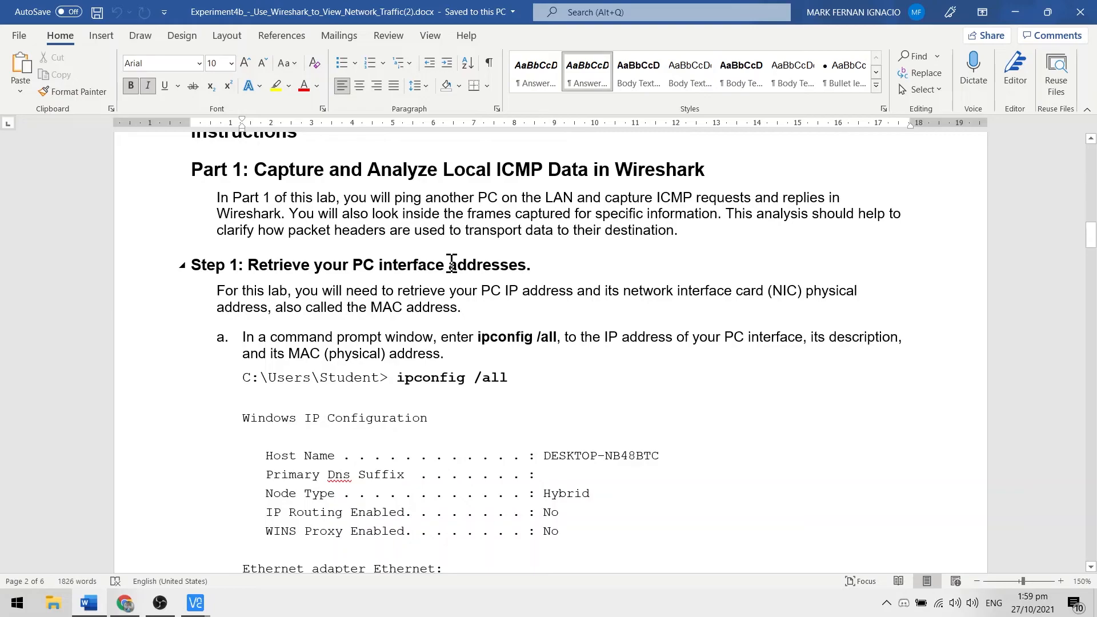
{"action": "scroll", "coordinate": [548, 267], "scroll_direction": "down", "scroll_amount": 1}
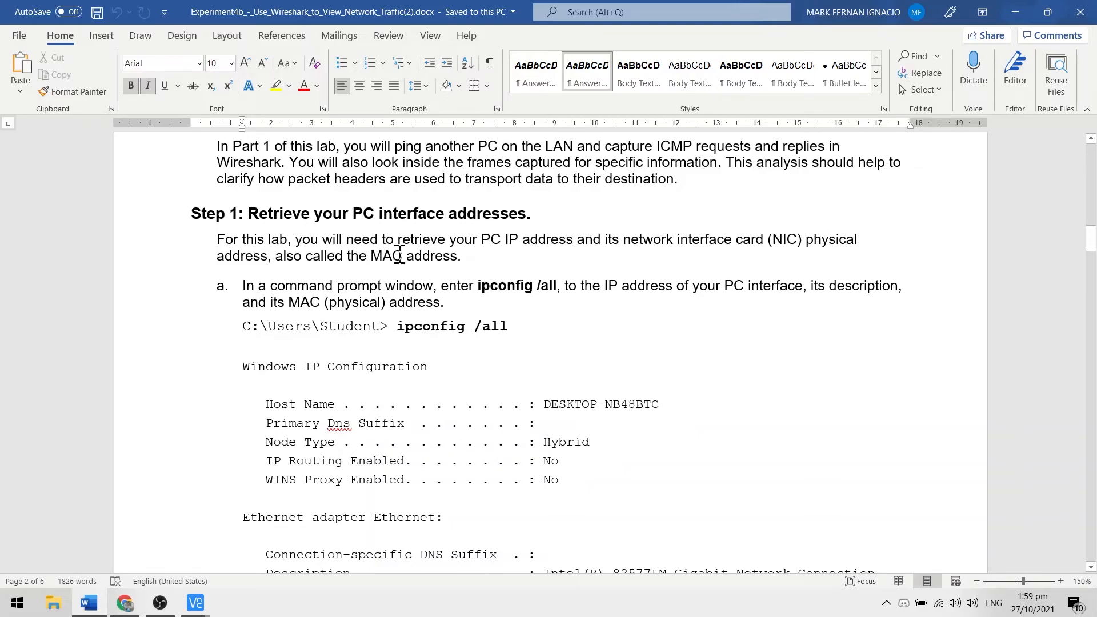
{"action": "scroll", "coordinate": [400, 256], "scroll_direction": "down", "scroll_amount": 1}
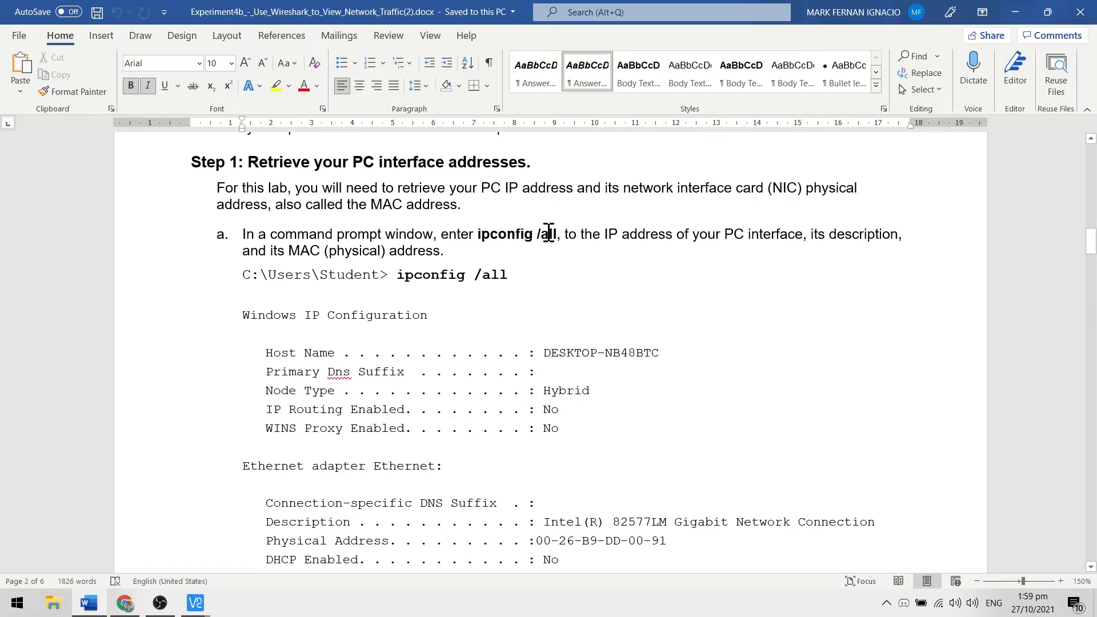
Step: Open a Command Prompt window, move it towards the middle of the screen, and return to the lab document
{"action": "left_click", "coordinate": [1, 615]}
{"action": "type", "text": "d"}
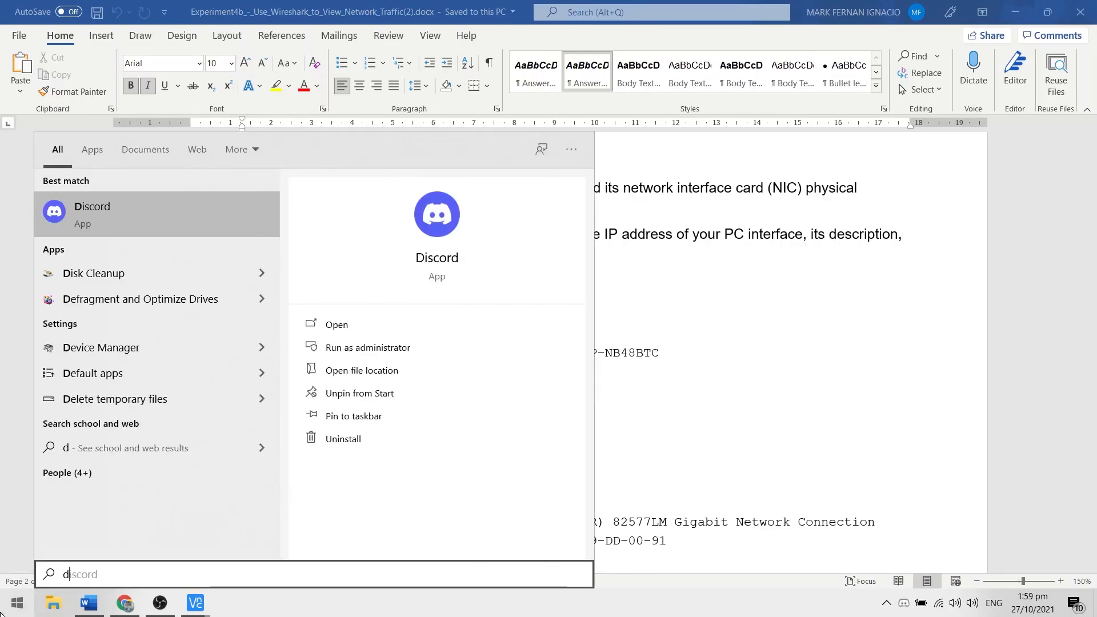
{"action": "key", "text": "BackSpace"}
{"action": "type", "text": "cmd"}
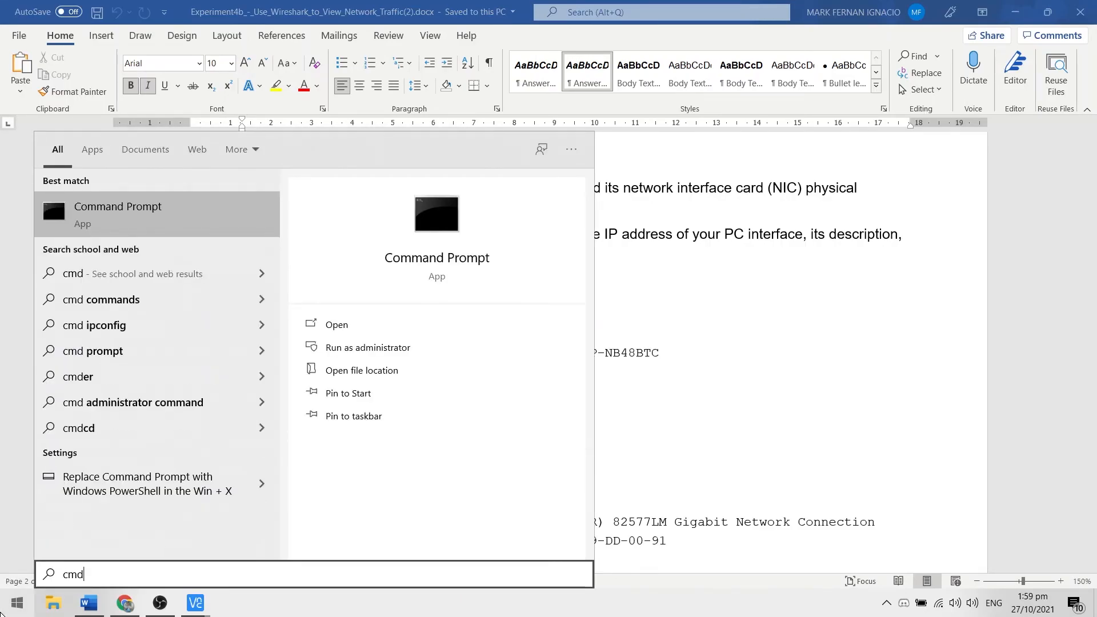
{"action": "left_click", "coordinate": [52, 190]}
{"action": "left_click_drag", "start_coordinate": [287, 39], "coordinate": [592, 156]}
{"action": "left_click", "coordinate": [178, 346]}
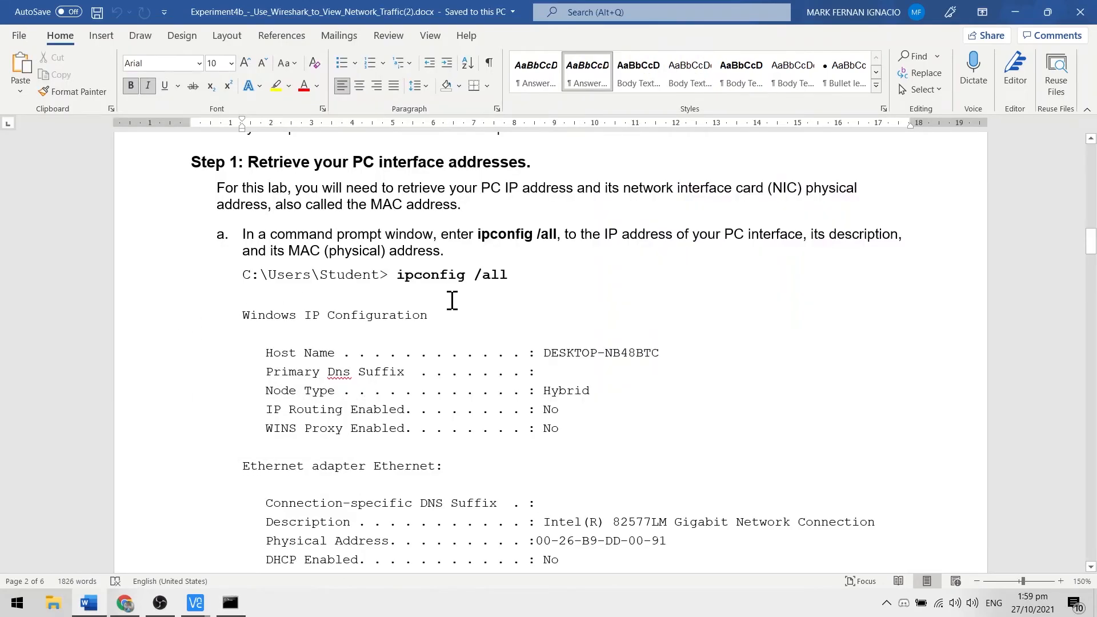
Step: Switch to the Command Prompt and run ipconfig/all to list the PC's interface details
{"action": "left_click", "coordinate": [231, 603]}
{"action": "type", "text": "ipconfig/"}
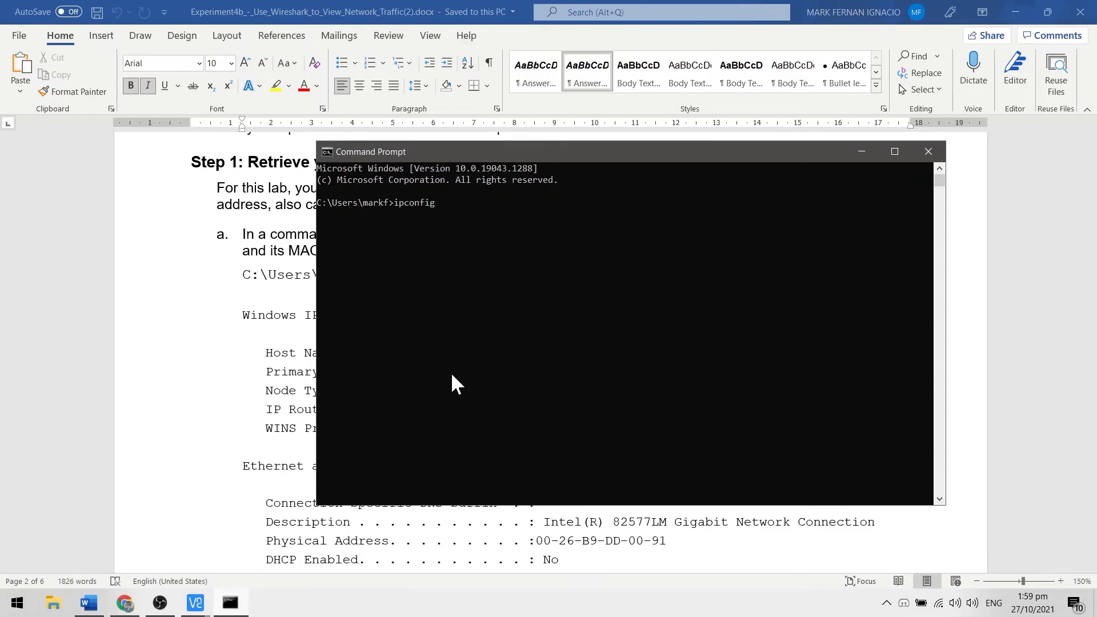
{"action": "type", "text": "all"}
{"action": "key", "text": "Return"}
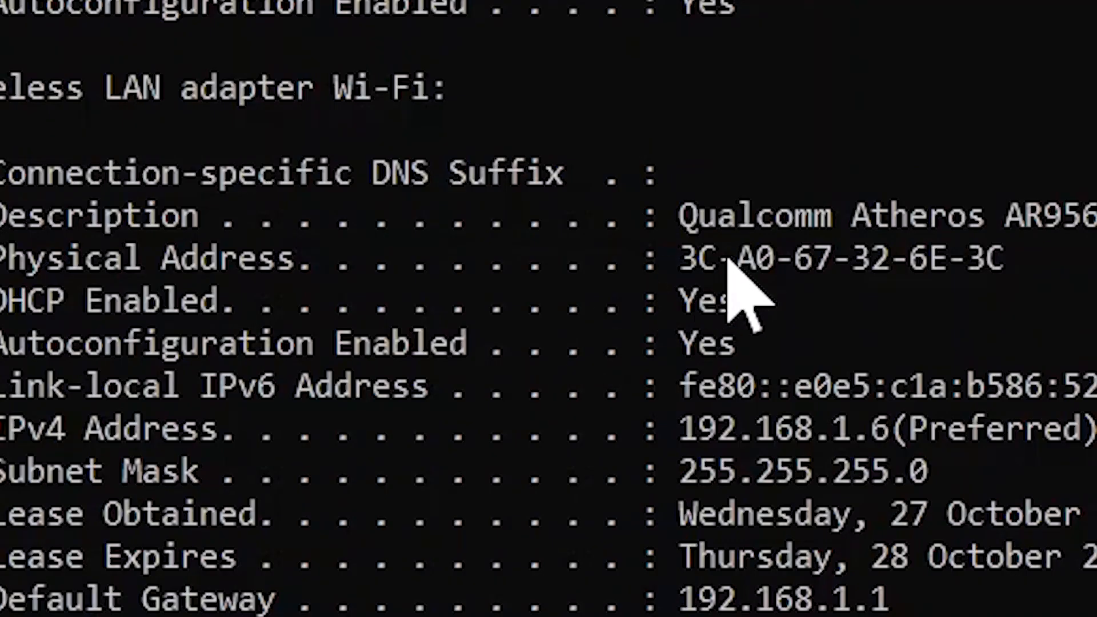
Step: Examine the Wi-Fi adapter's physical address and IPv4 address in the command output, highlighting them
{"action": "left_click", "coordinate": [533, 332]}
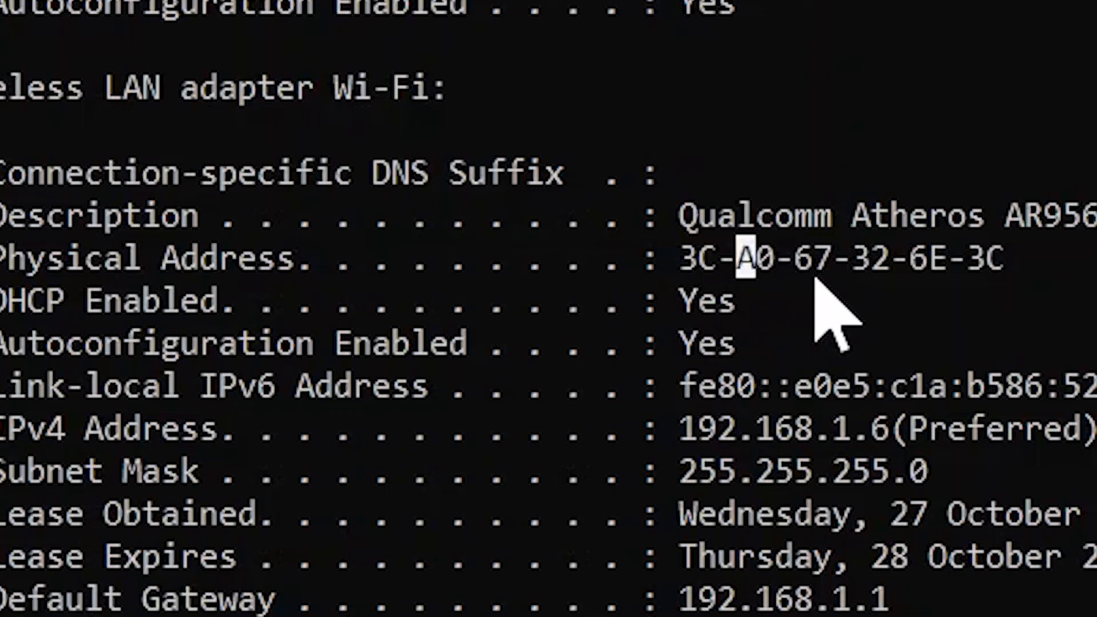
{"action": "left_click", "coordinate": [821, 274]}
{"action": "left_click", "coordinate": [862, 282]}
{"action": "left_click_drag", "start_coordinate": [1019, 263], "coordinate": [681, 274]}
{"action": "left_click", "coordinate": [953, 329]}
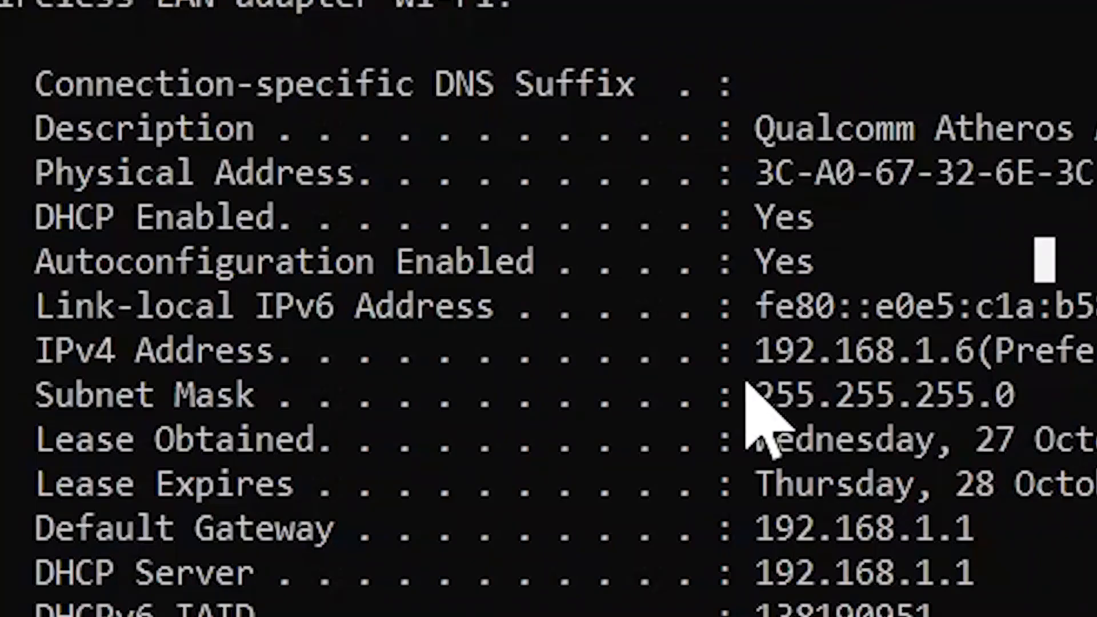
{"action": "left_click_drag", "start_coordinate": [519, 375], "coordinate": [536, 379]}
{"action": "left_click_drag", "start_coordinate": [824, 372], "coordinate": [997, 363]}
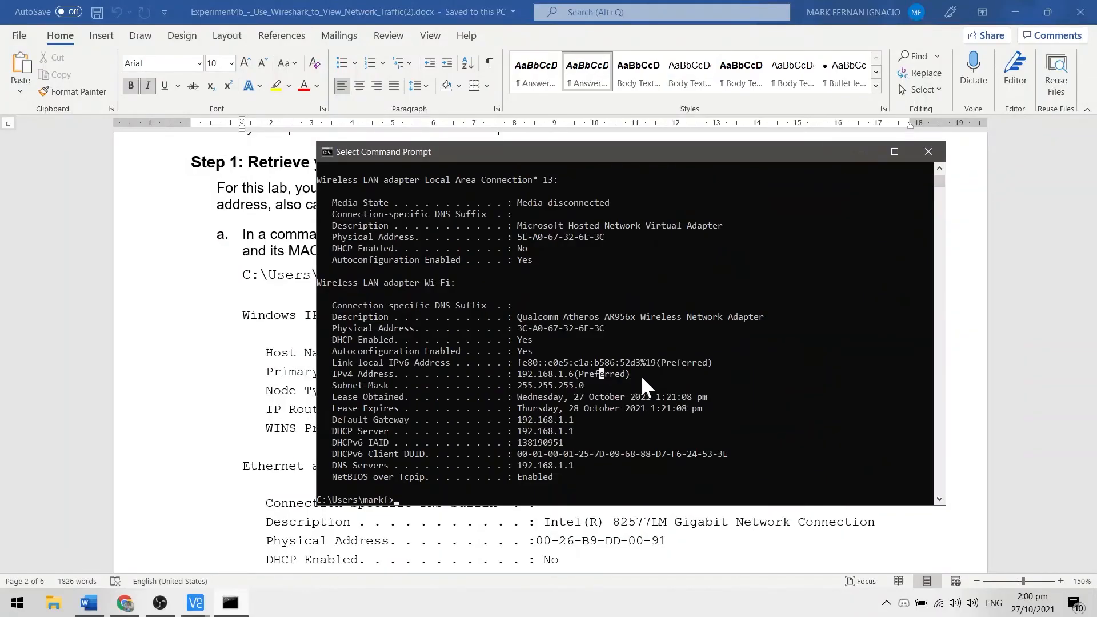
{"action": "left_click", "coordinate": [607, 328]}
Step: Go to Step 2 about starting a capture in the lab document, and launch Wireshark
{"action": "left_click", "coordinate": [971, 257]}
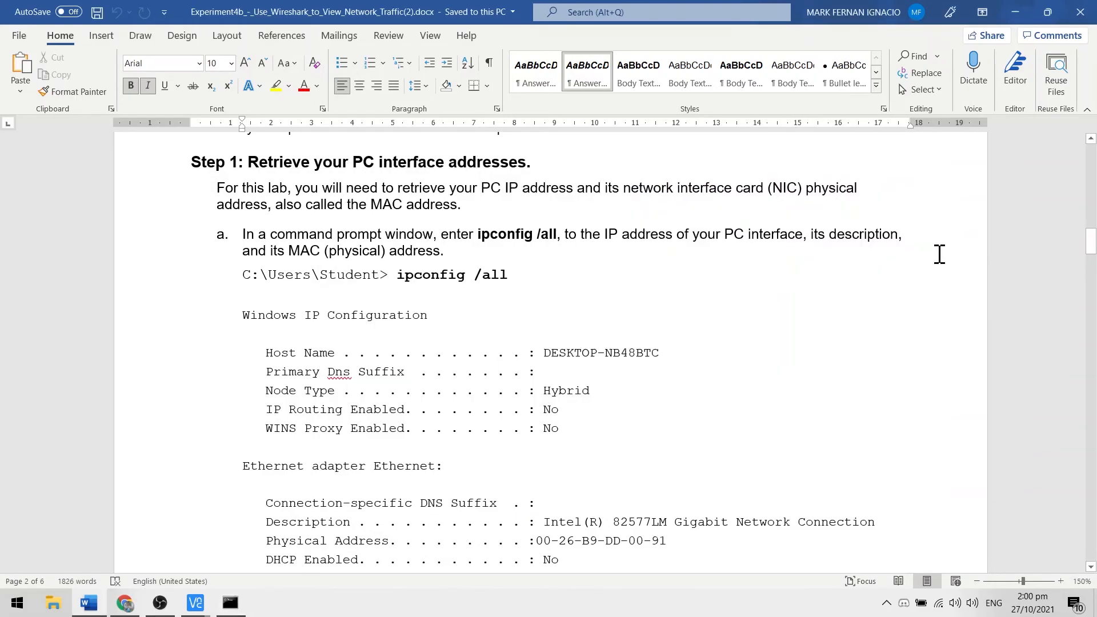
{"action": "scroll", "coordinate": [653, 313], "scroll_direction": "down", "scroll_amount": 5}
{"action": "scroll", "coordinate": [653, 313], "scroll_direction": "down", "scroll_amount": 5}
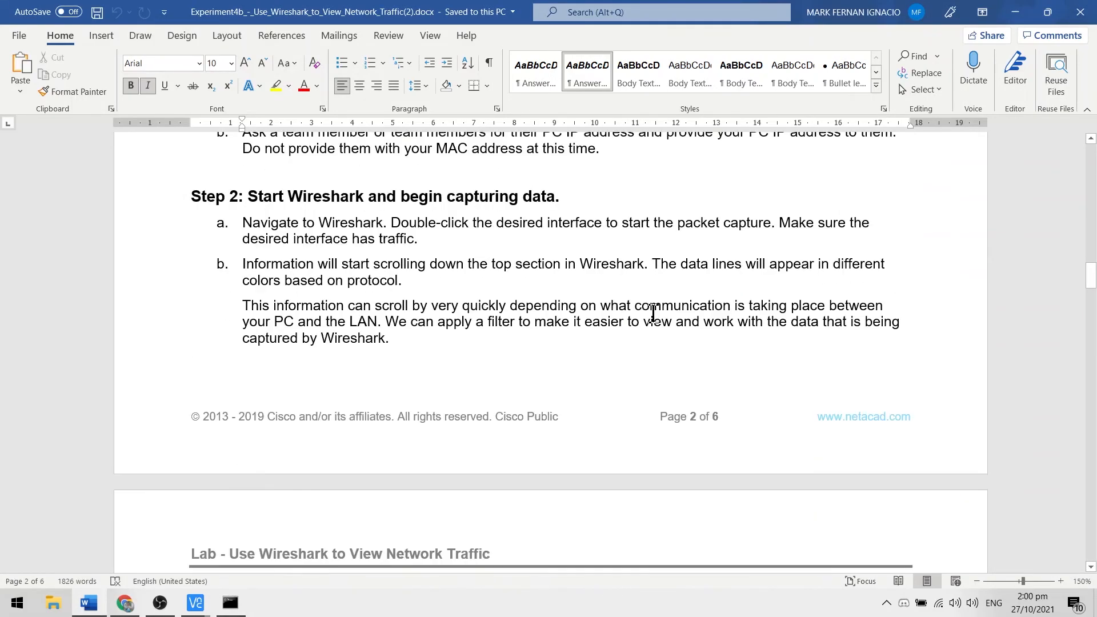
{"action": "scroll", "coordinate": [653, 313], "scroll_direction": "up", "scroll_amount": 1}
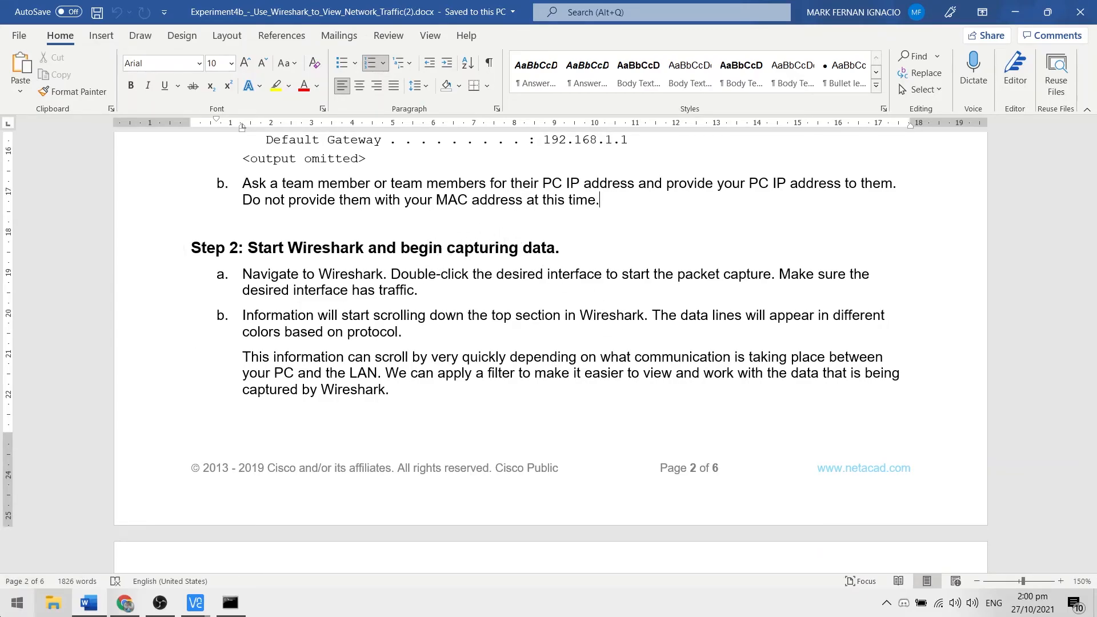
{"action": "left_click", "coordinate": [18, 603]}
{"action": "left_click", "coordinate": [117, 177]}
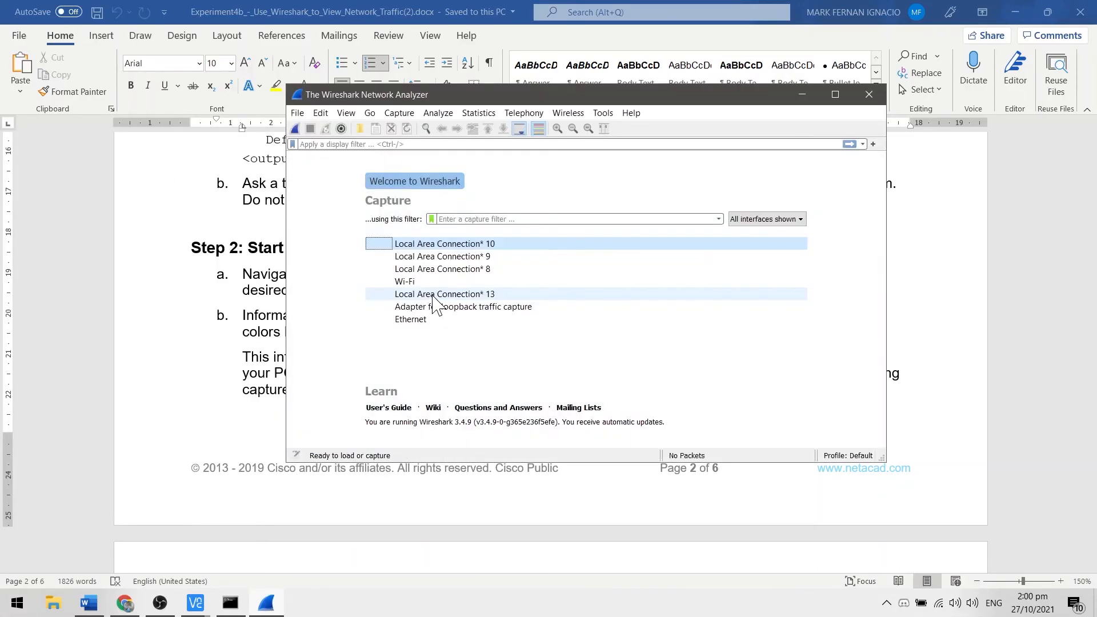
Step: Check Step 2a in the lab document and start a packet capture on the Wi-Fi interface in Wireshark
{"action": "left_click", "coordinate": [210, 350]}
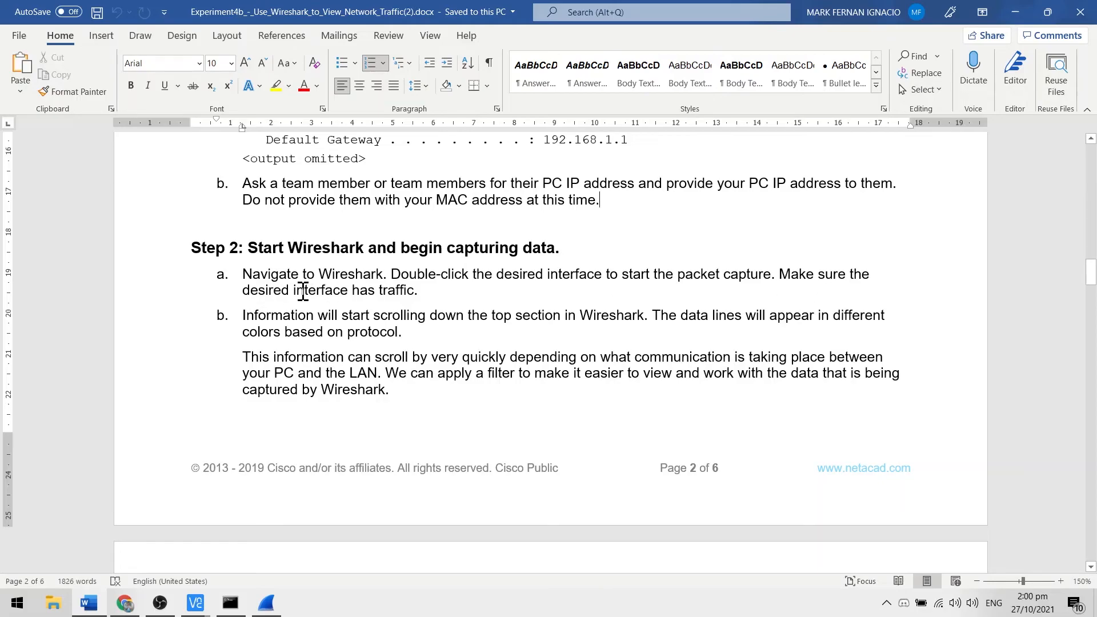
{"action": "key", "text": "alt+Tab"}
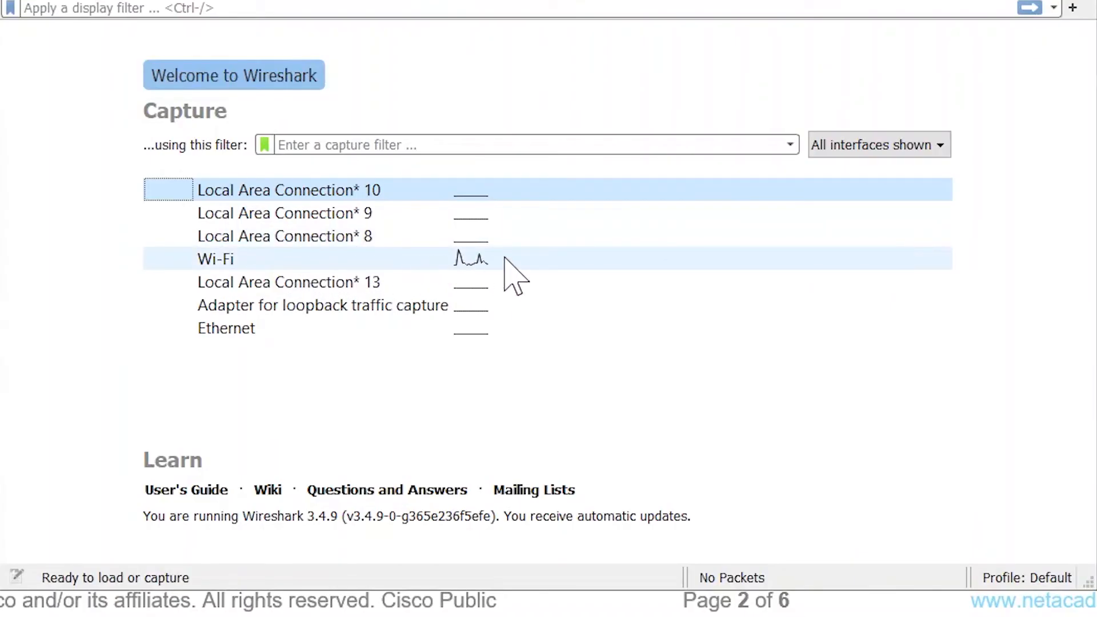
{"action": "mouse_move", "coordinate": [260, 259]}
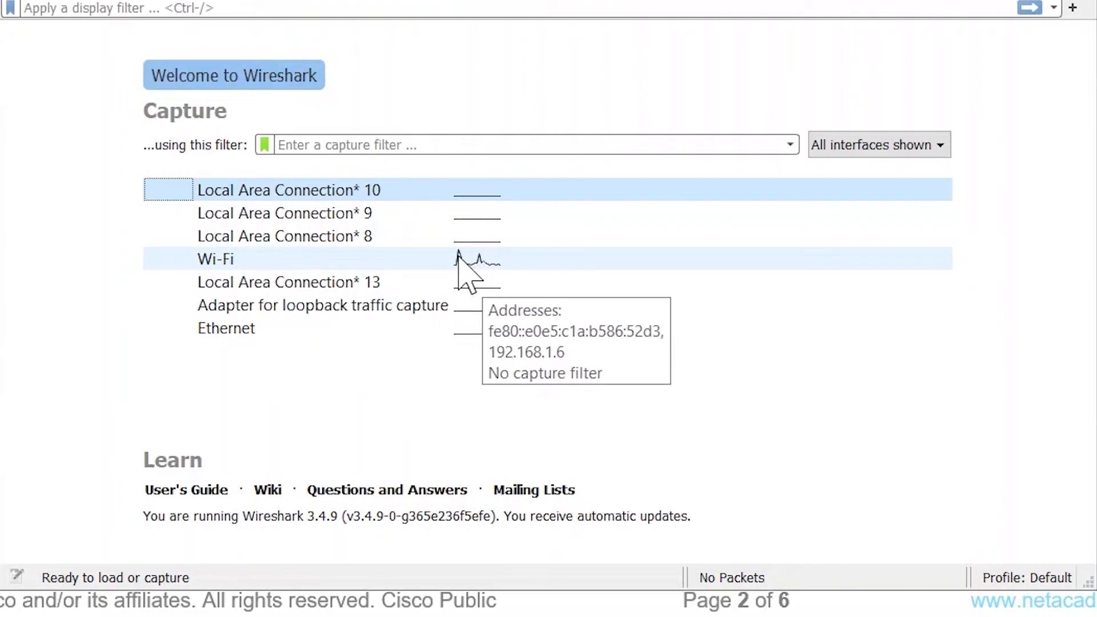
{"action": "double_click", "coordinate": [396, 260]}
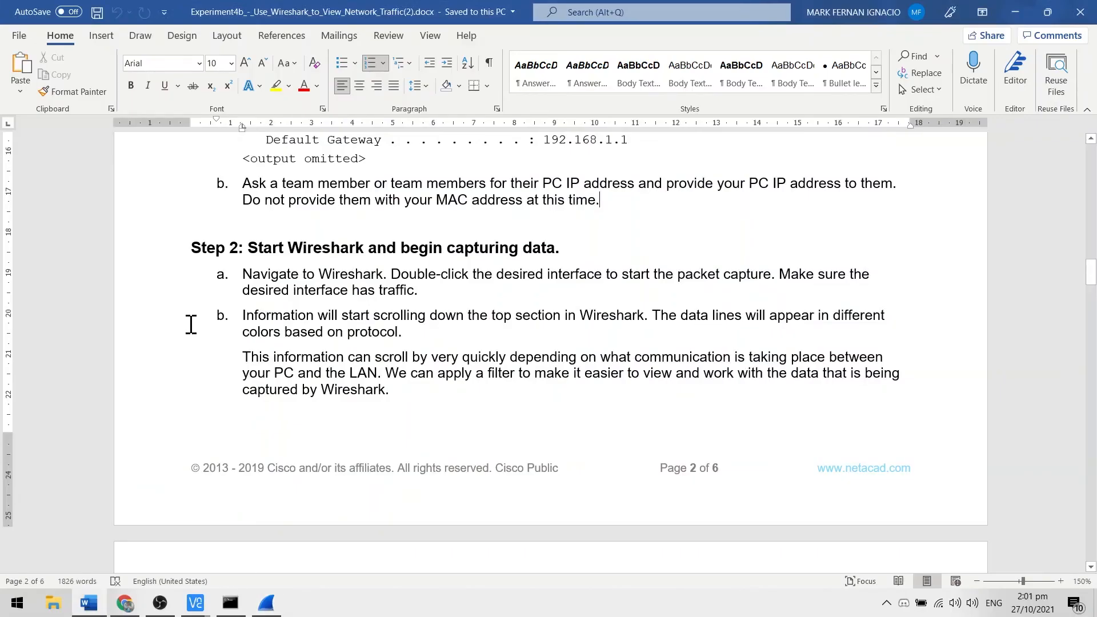
Step: Compare the live capture with Step 2b of the lab document and read the instructions for filtering ICMP packets
{"action": "scroll", "coordinate": [273, 351], "scroll_direction": "down", "scroll_amount": 1}
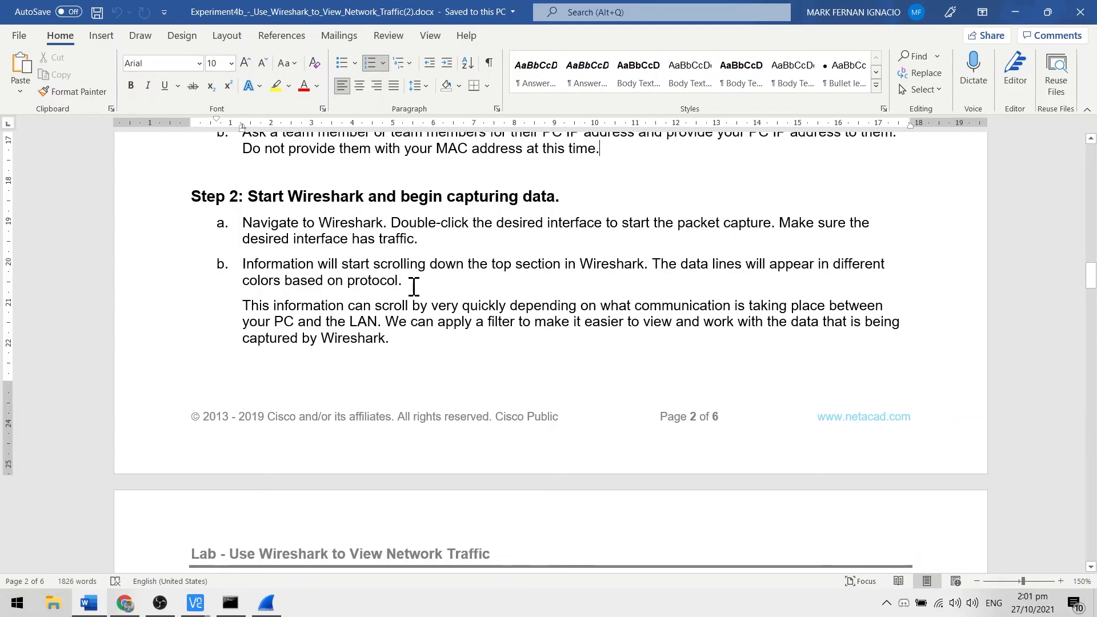
{"action": "key", "text": "alt+Tab"}
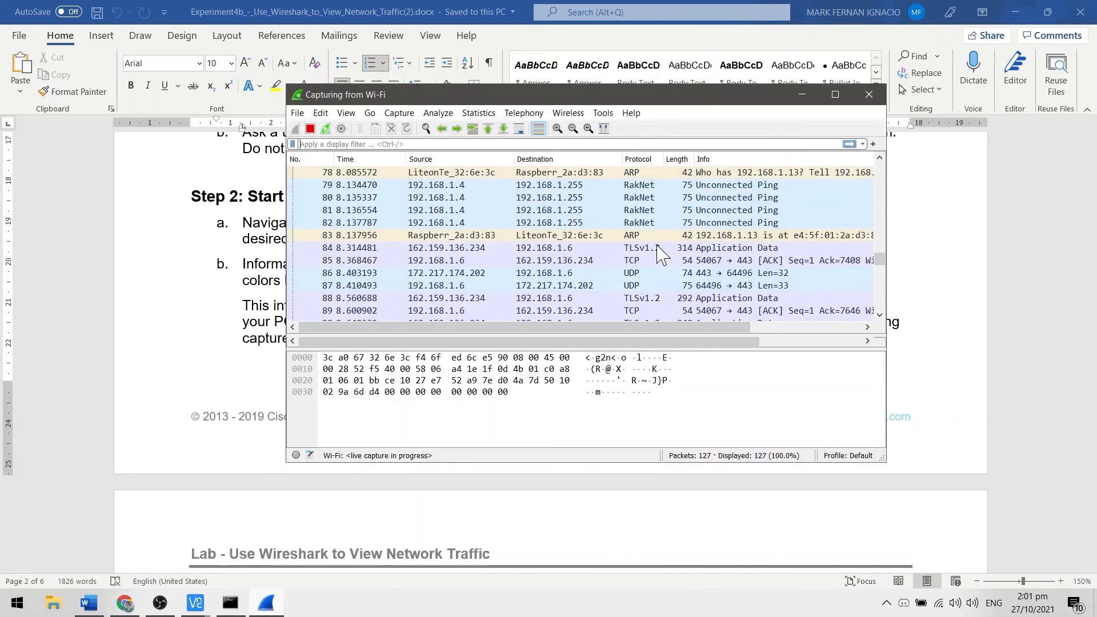
{"action": "key", "text": "alt+Tab"}
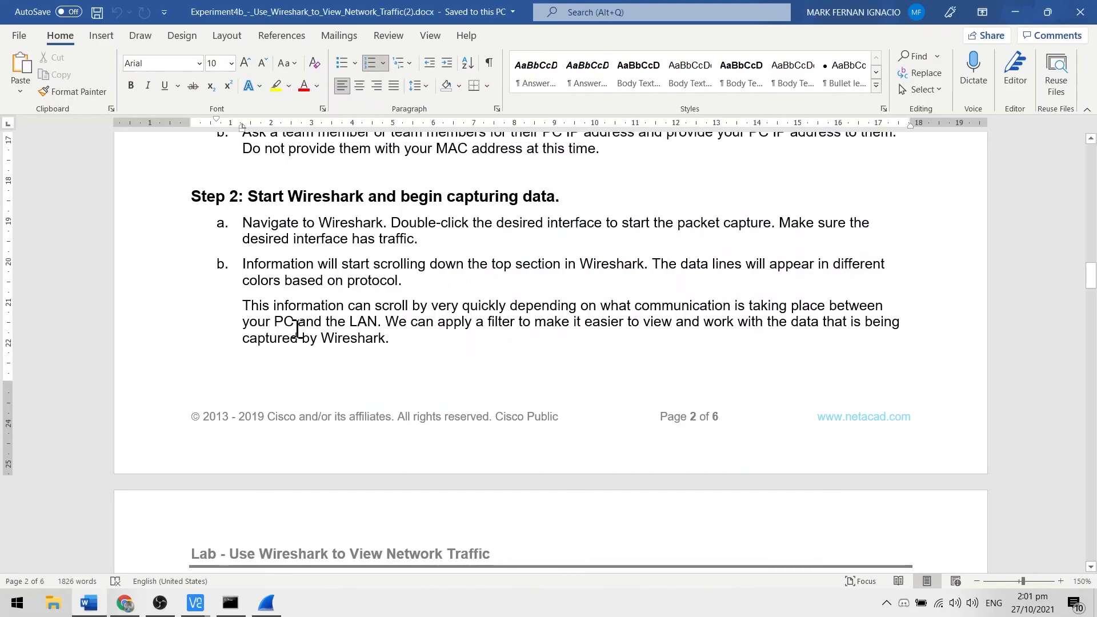
{"action": "scroll", "coordinate": [389, 313], "scroll_direction": "down", "scroll_amount": 1}
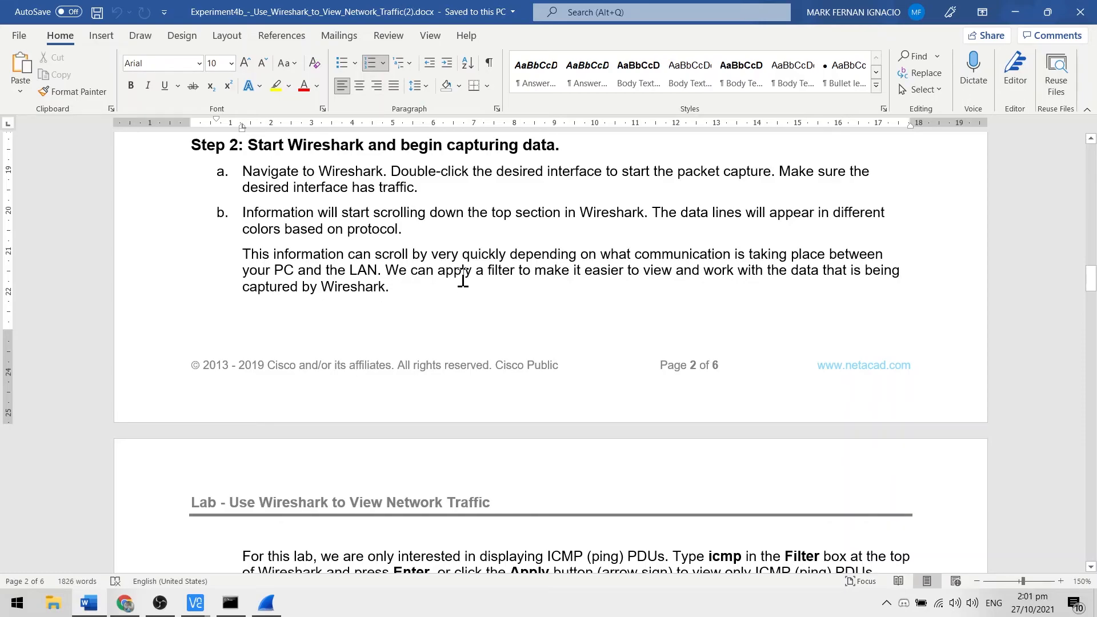
{"action": "scroll", "coordinate": [472, 269], "scroll_direction": "down", "scroll_amount": 2}
{"action": "scroll", "coordinate": [472, 264], "scroll_direction": "down", "scroll_amount": 3}
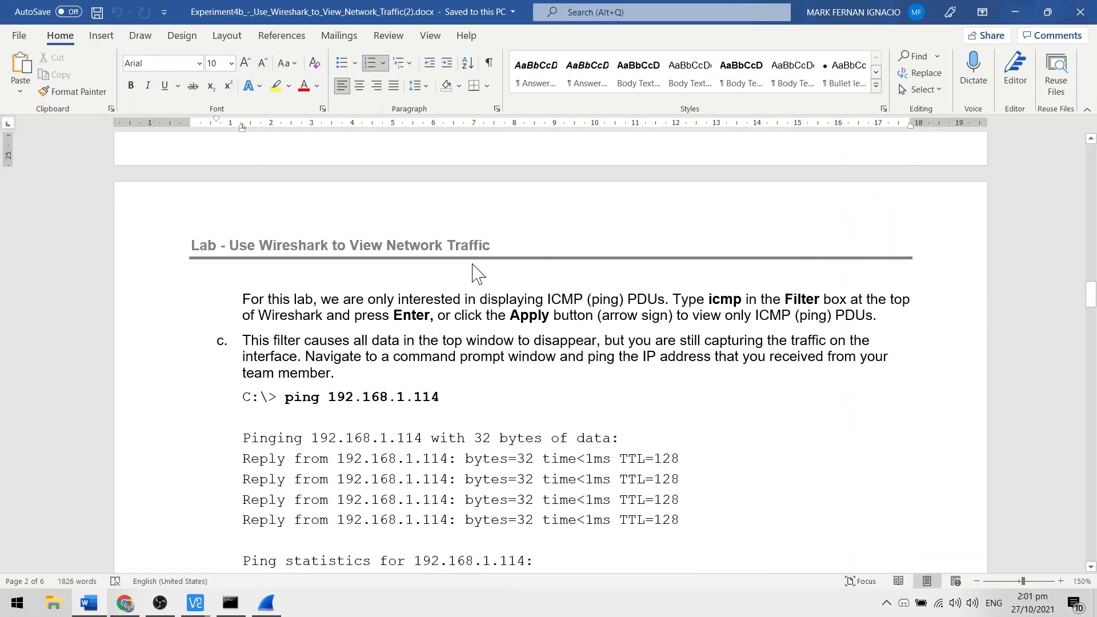
{"action": "left_click", "coordinate": [583, 311]}
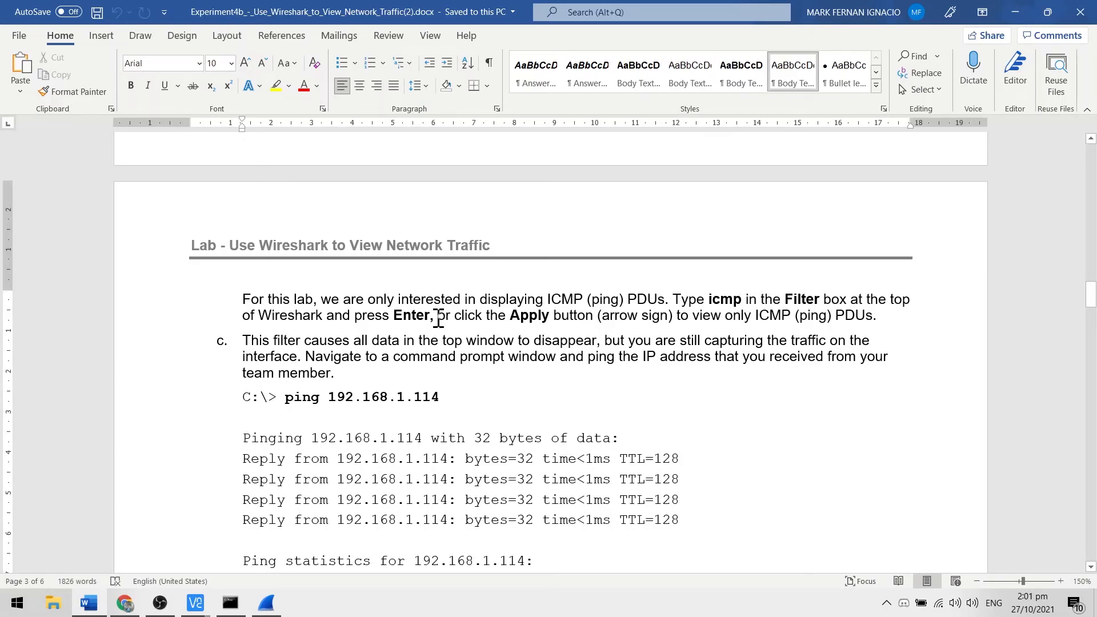
Step: Switch to Wireshark and apply the display filter icmp to the running Wi-Fi capture
{"action": "key", "text": "alt+Tab"}
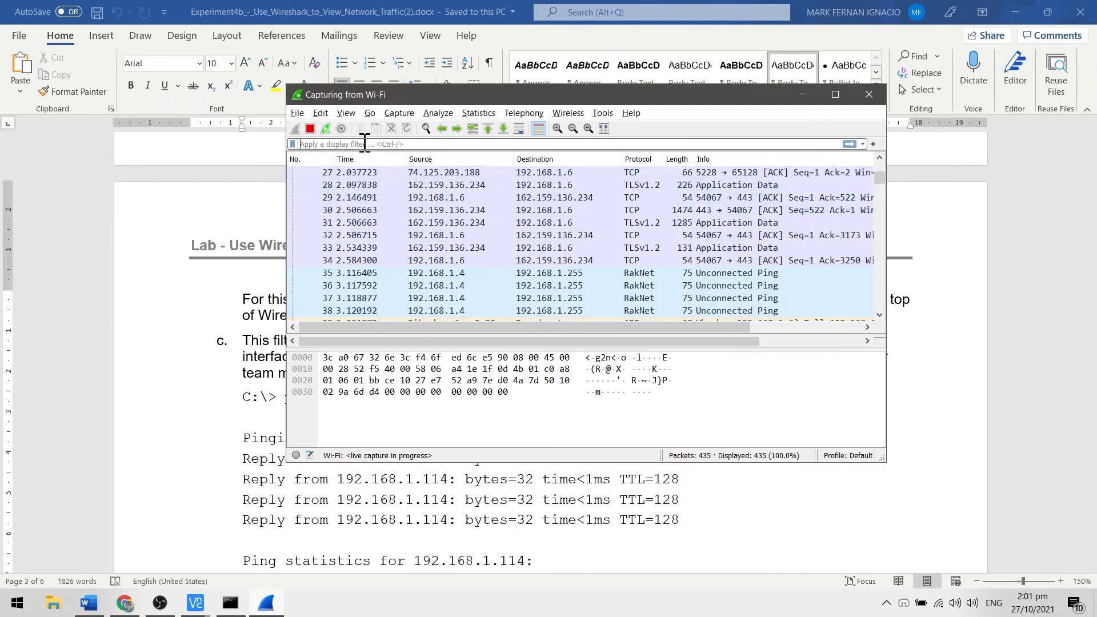
{"action": "left_click", "coordinate": [365, 144]}
{"action": "type", "text": "icmp"}
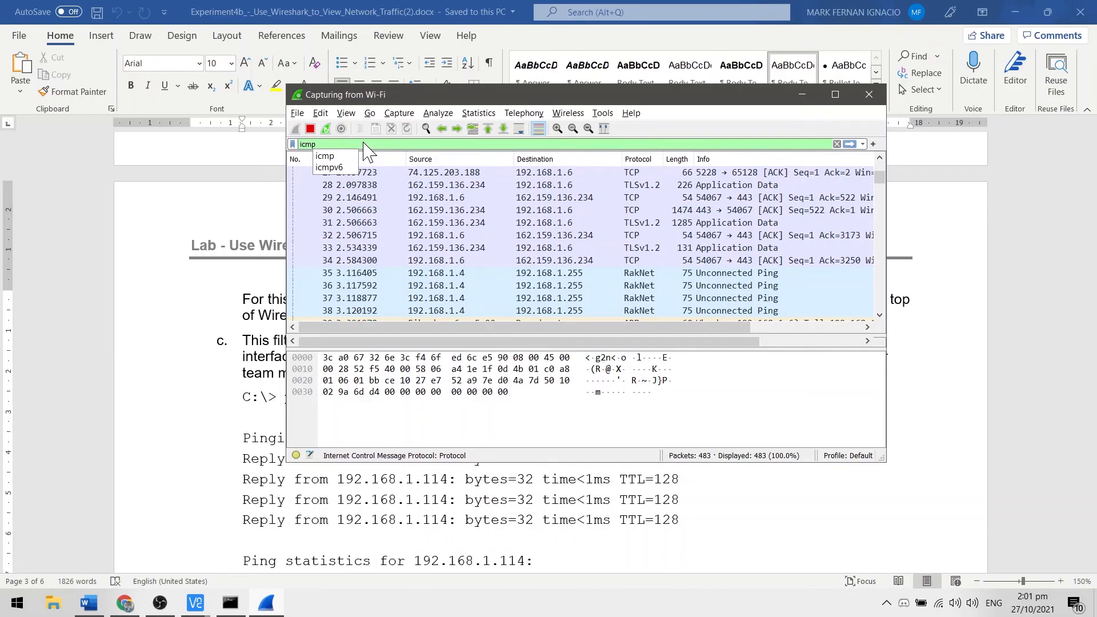
{"action": "key", "text": "Return"}
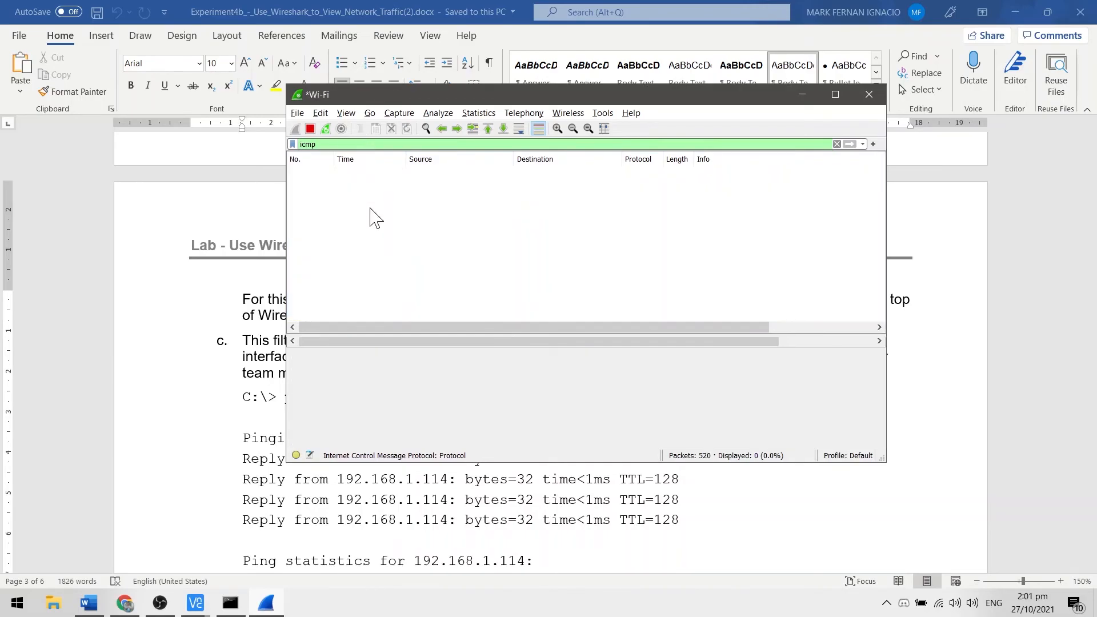
Step: Read Step 2c about pinging the team member's address in the lab document, and bring up the Command Prompt window
{"action": "left_click", "coordinate": [186, 356]}
{"action": "scroll", "coordinate": [411, 307], "scroll_direction": "down", "scroll_amount": 2}
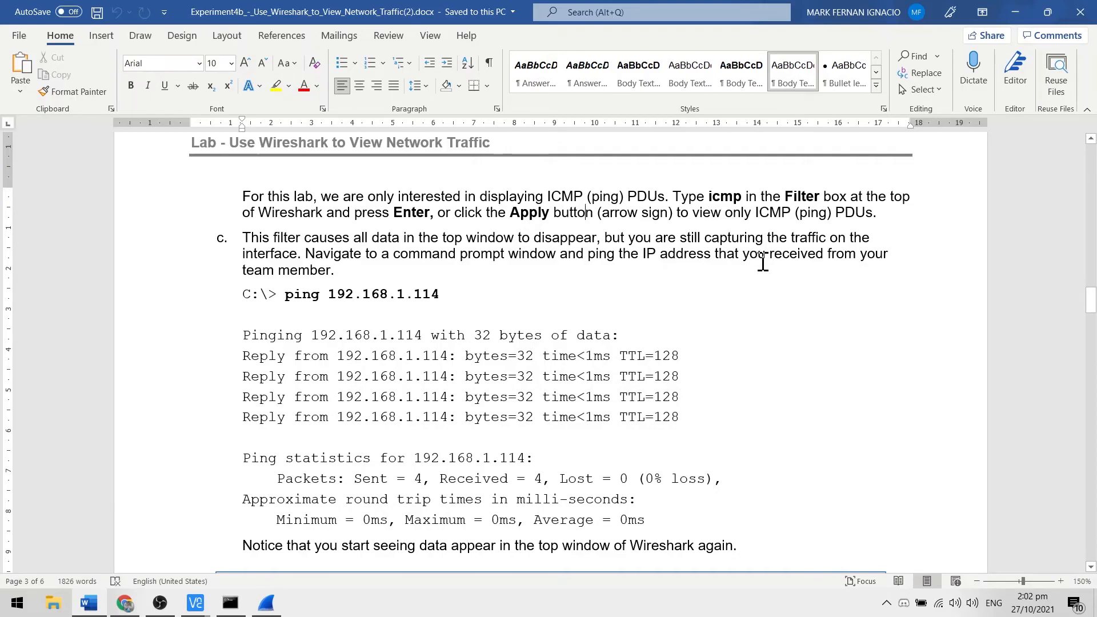
{"action": "scroll", "coordinate": [673, 270], "scroll_direction": "down", "scroll_amount": 2}
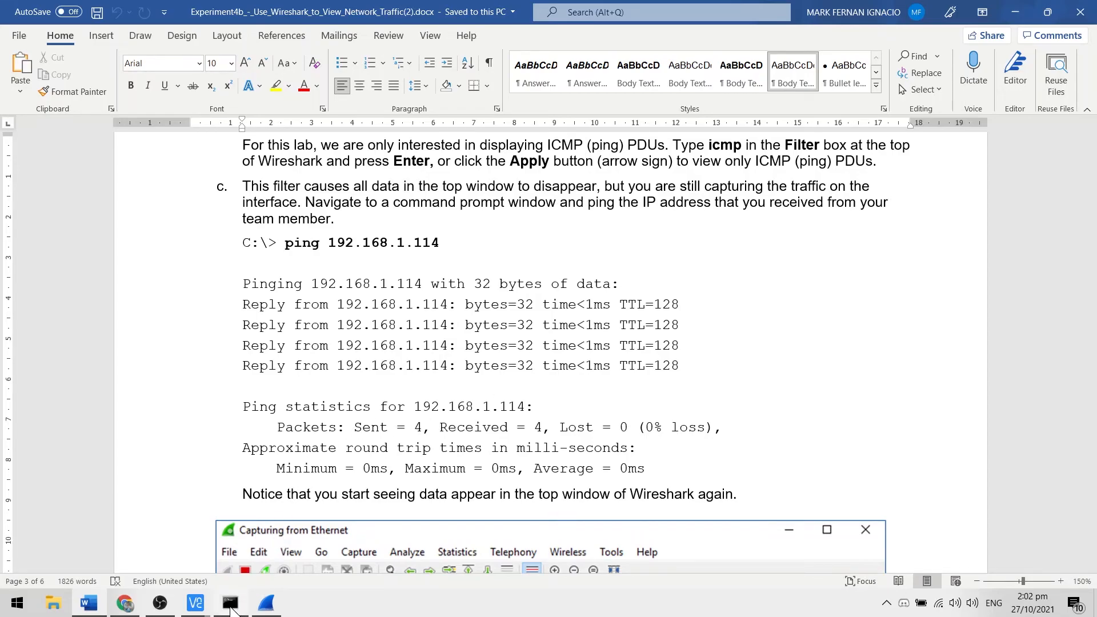
{"action": "mouse_move", "coordinate": [230, 609]}
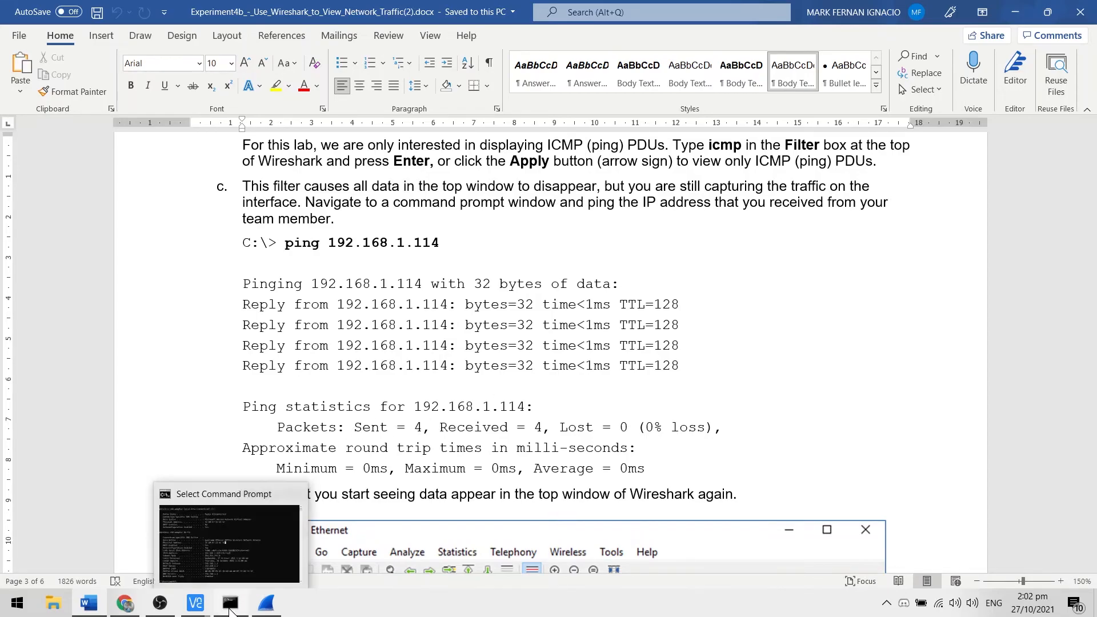
{"action": "left_click", "coordinate": [229, 553]}
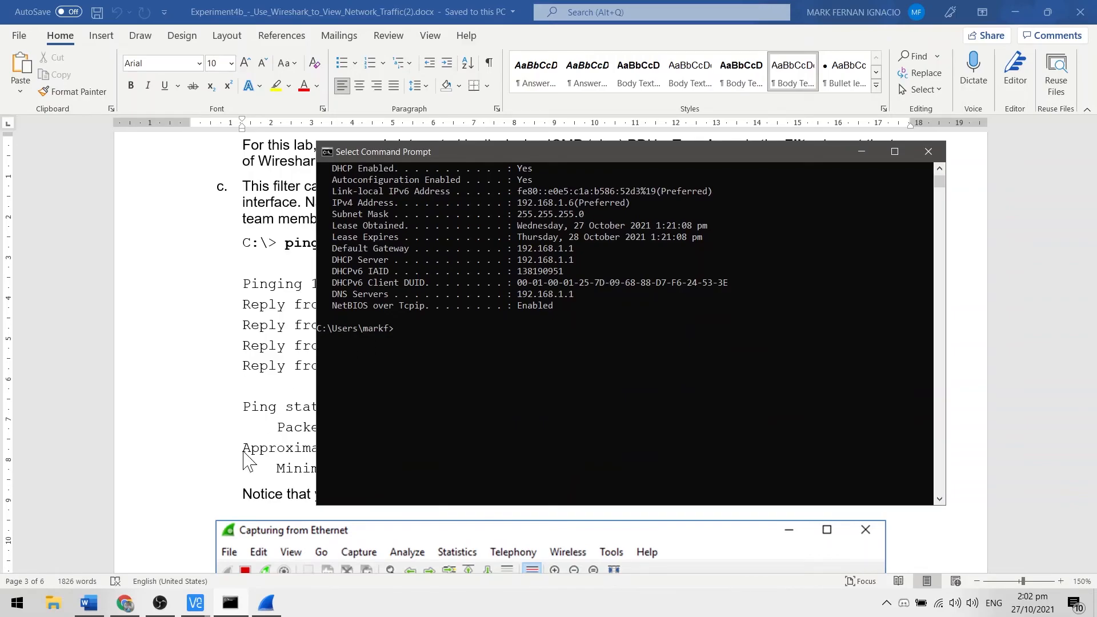
Step: Switch to the Raspberry Pi's VNC Viewer session, run ifconfig in a terminal, and highlight the wlan0 inet address
{"action": "mouse_move", "coordinate": [194, 607]}
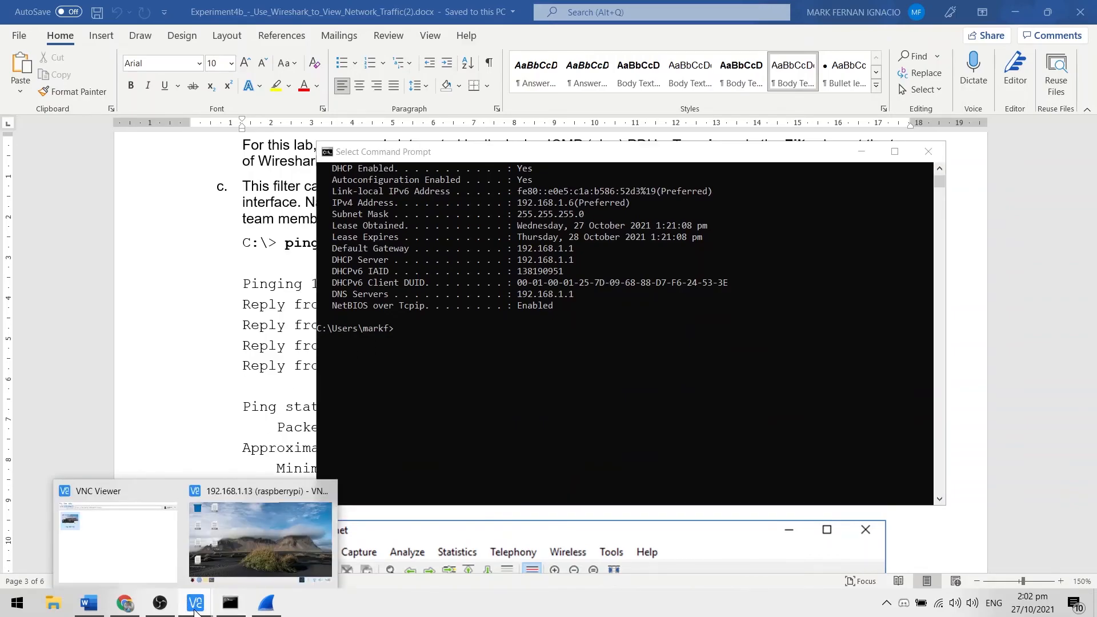
{"action": "left_click", "coordinate": [237, 549]}
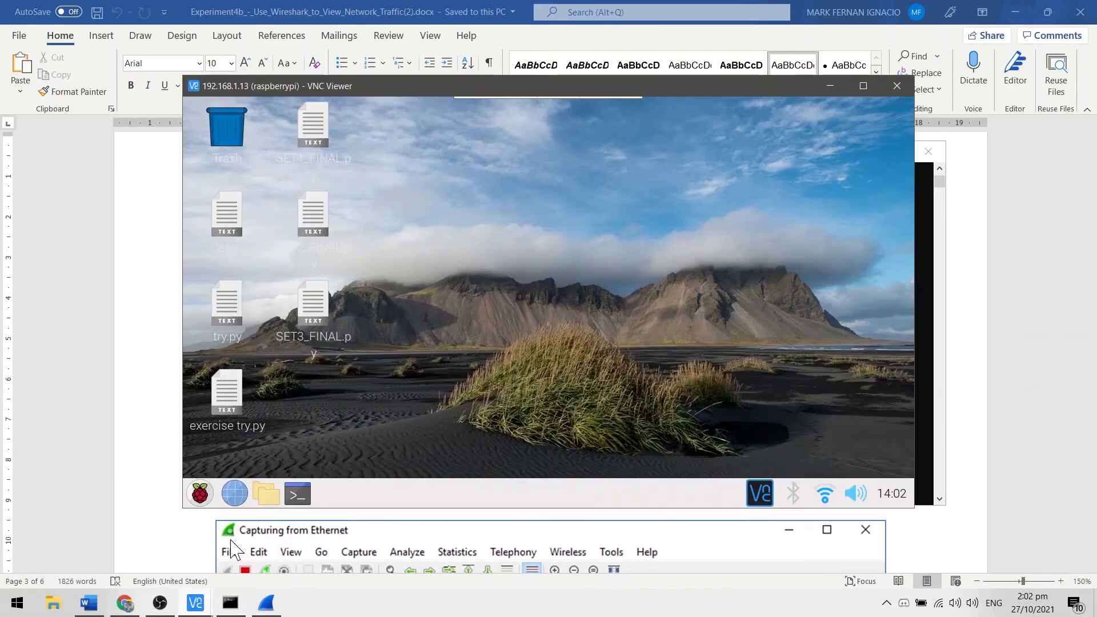
{"action": "left_click", "coordinate": [303, 498]}
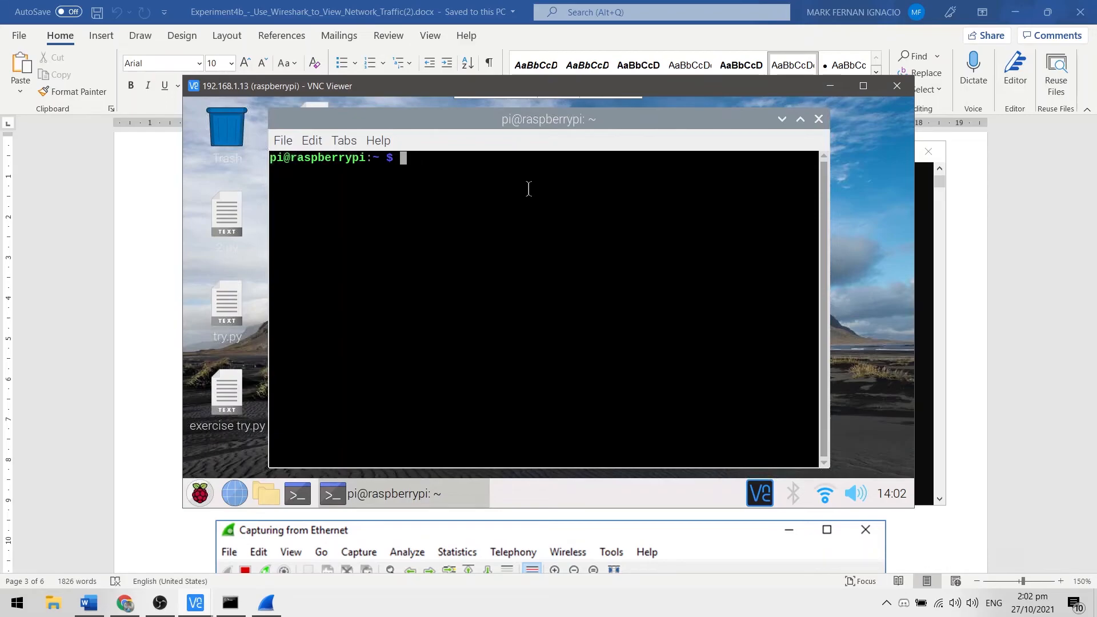
{"action": "type", "text": "ifconfig"}
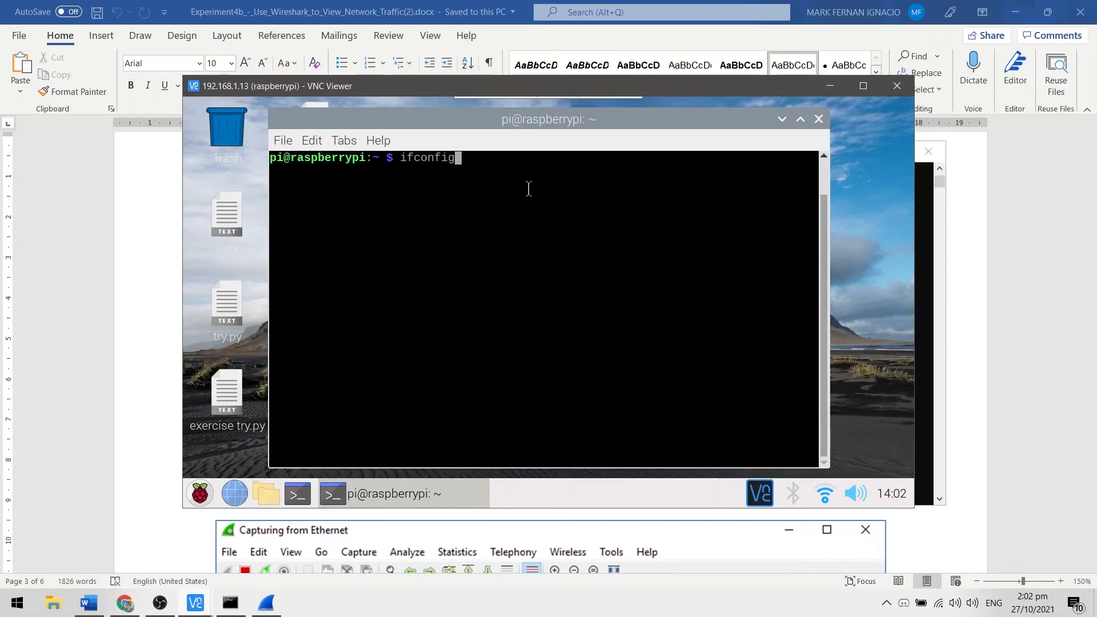
{"action": "key", "text": "Return"}
{"action": "scroll", "coordinate": [516, 329], "scroll_direction": "up", "scroll_amount": 1}
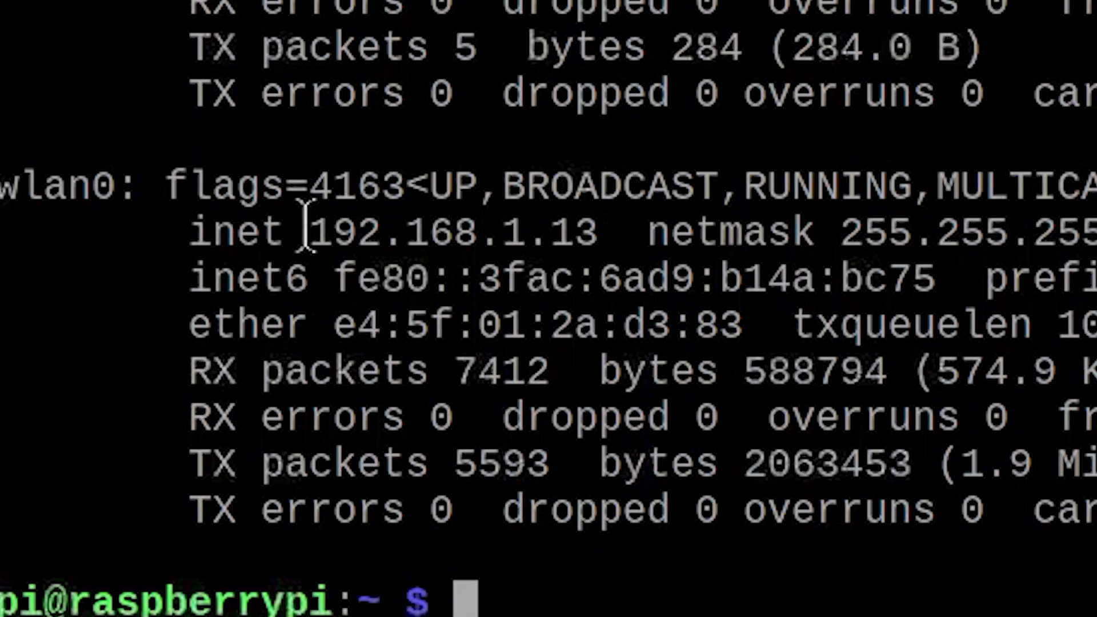
{"action": "left_click_drag", "start_coordinate": [307, 226], "coordinate": [612, 231]}
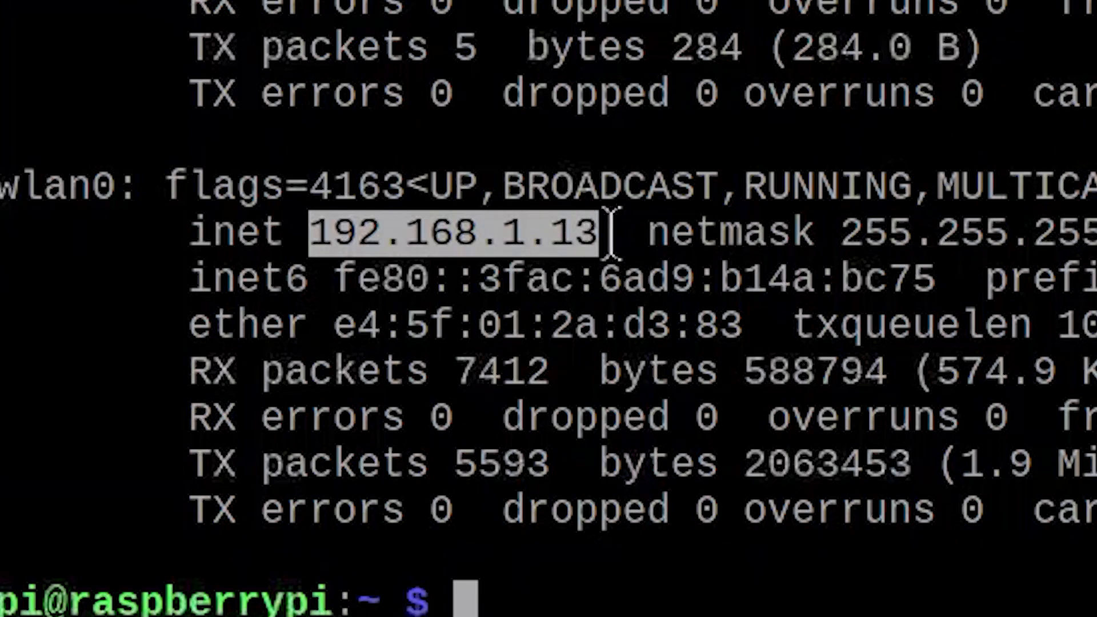
{"action": "left_click", "coordinate": [588, 231]}
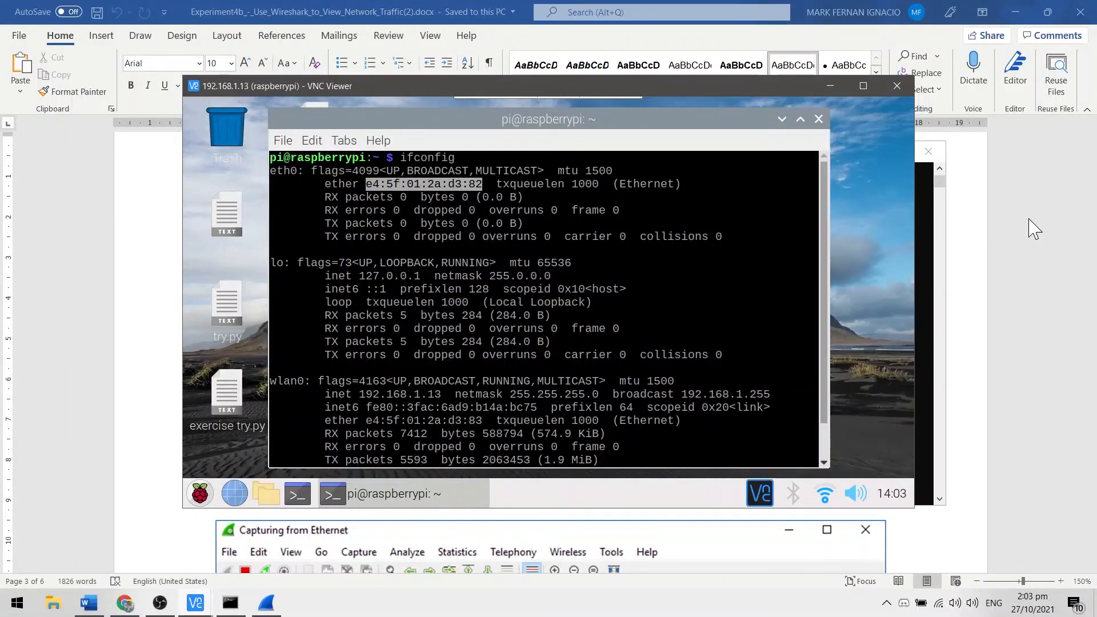
Step: Review the sample ping output in Step 2c of the lab document and ping 192.168.1.13 from Command Prompt
{"action": "left_click", "coordinate": [1034, 228]}
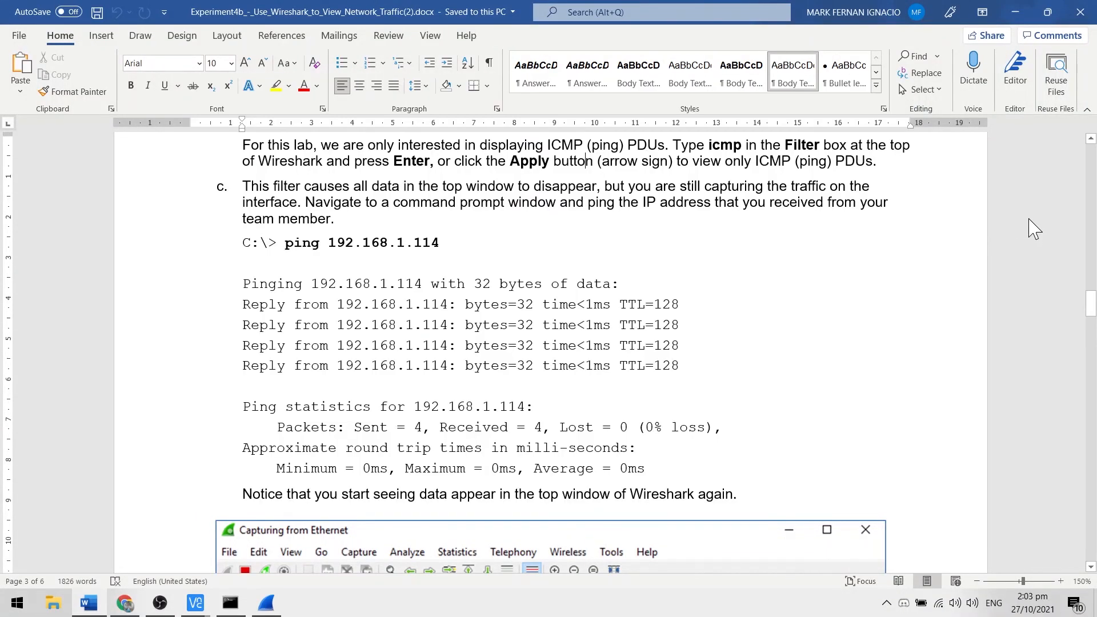
{"action": "scroll", "coordinate": [354, 275], "scroll_direction": "down", "scroll_amount": 2}
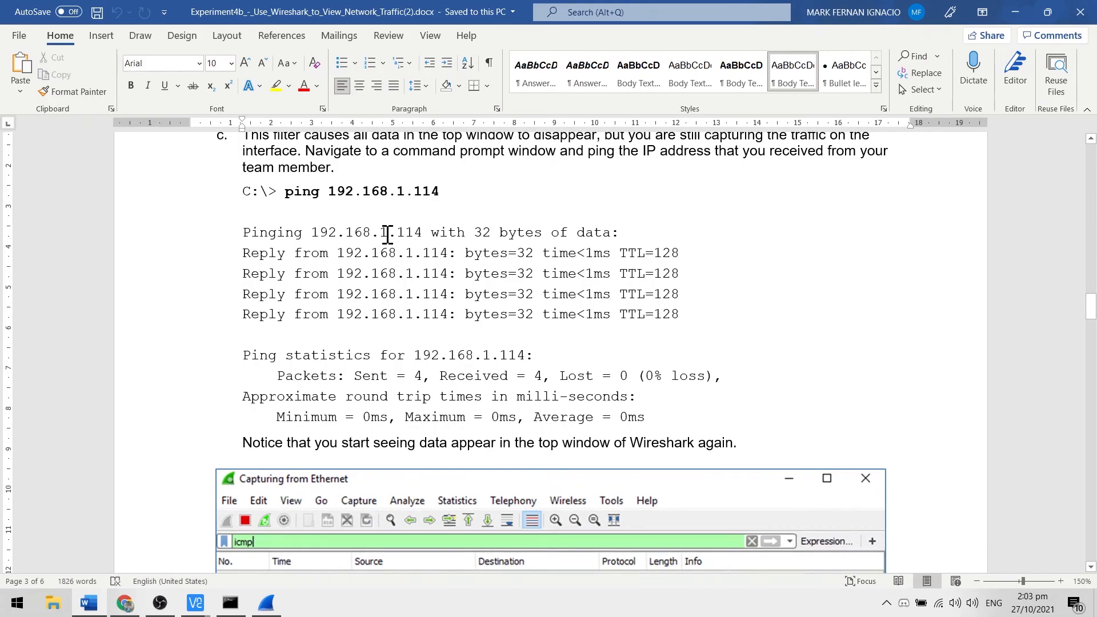
{"action": "scroll", "coordinate": [397, 240], "scroll_direction": "down", "scroll_amount": 1}
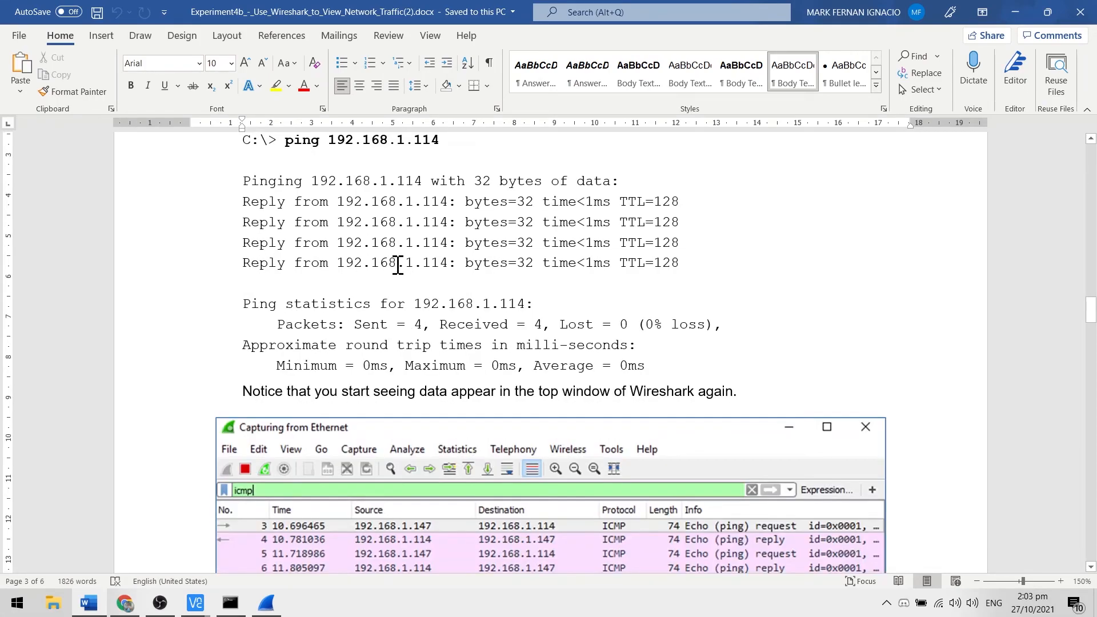
{"action": "left_click", "coordinate": [240, 604]}
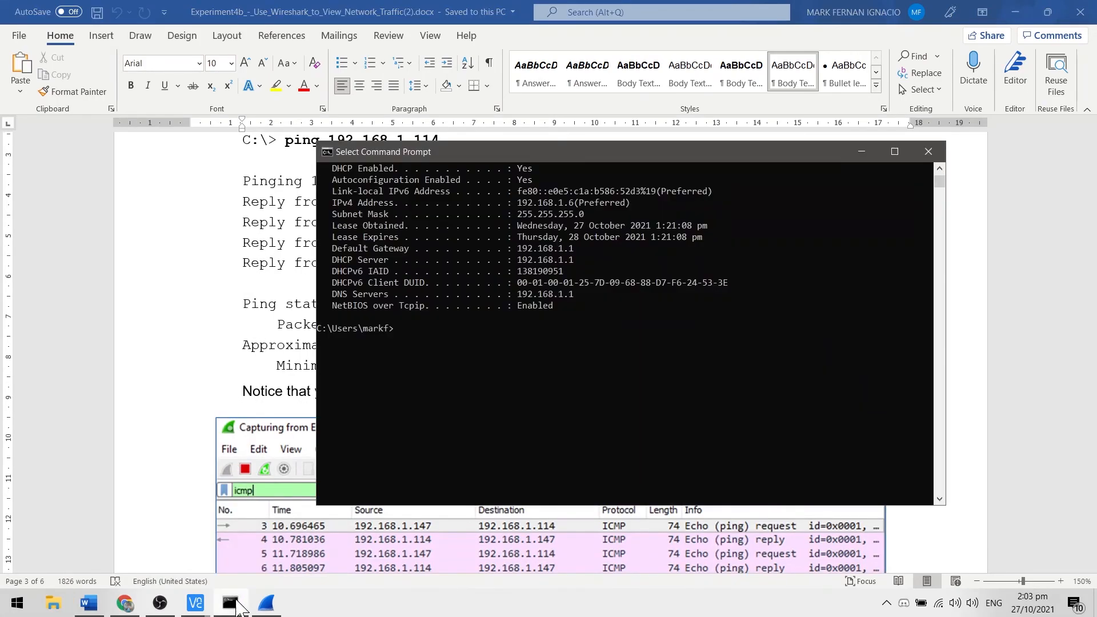
{"action": "type", "text": "ping"}
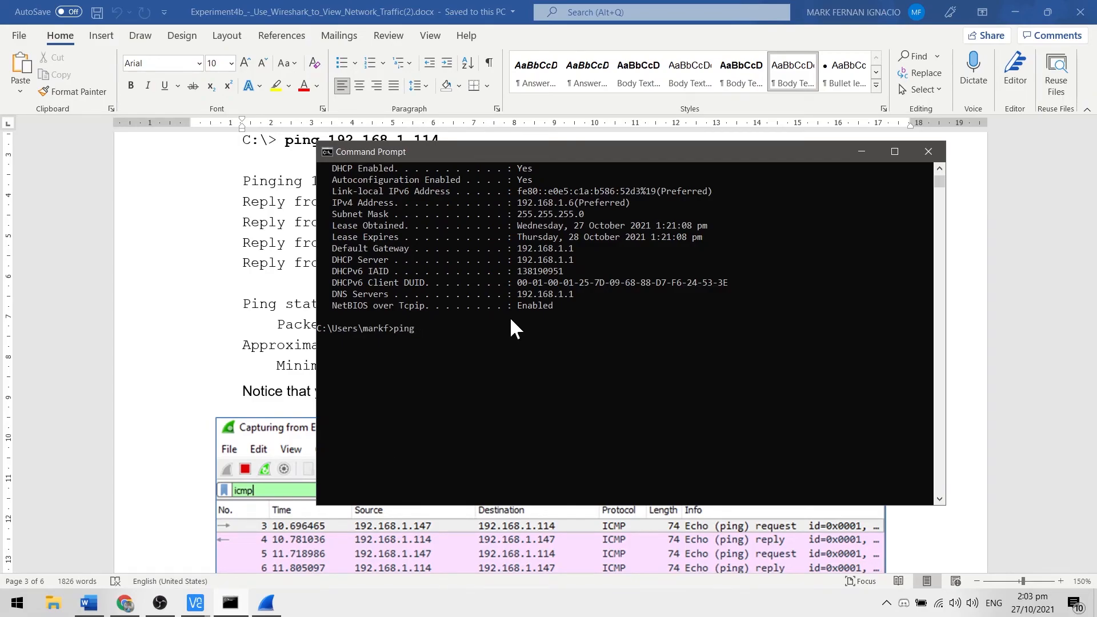
{"action": "type", "text": " 192.168.1.13"}
{"action": "key", "text": "Return"}
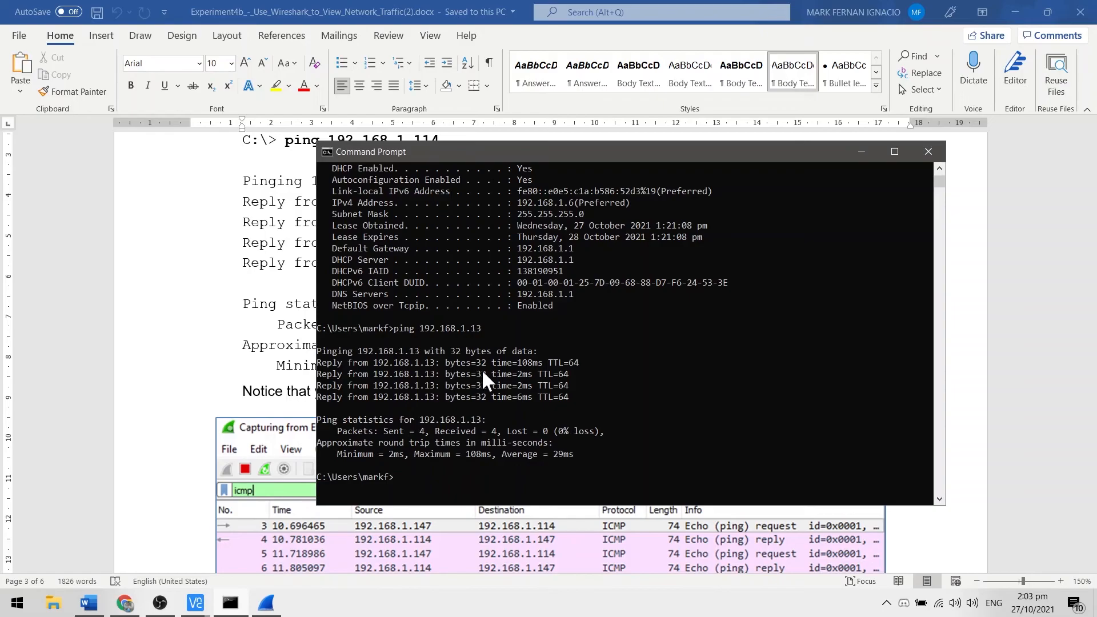
{"action": "scroll", "coordinate": [524, 357], "scroll_direction": "down", "scroll_amount": 1}
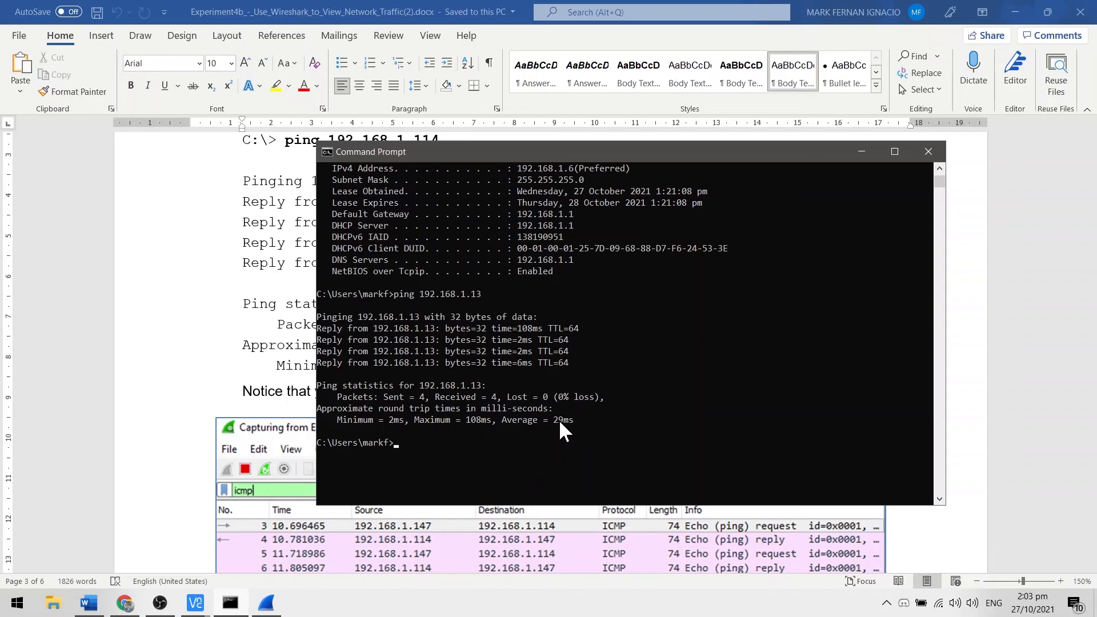
Step: Compare the lab document's sample ICMP capture with the filtered packets in Wireshark and the ping statistics in Command Prompt
{"action": "left_click", "coordinate": [150, 371]}
{"action": "scroll", "coordinate": [150, 371], "scroll_direction": "down", "scroll_amount": 1}
{"action": "scroll", "coordinate": [477, 390], "scroll_direction": "down", "scroll_amount": 2}
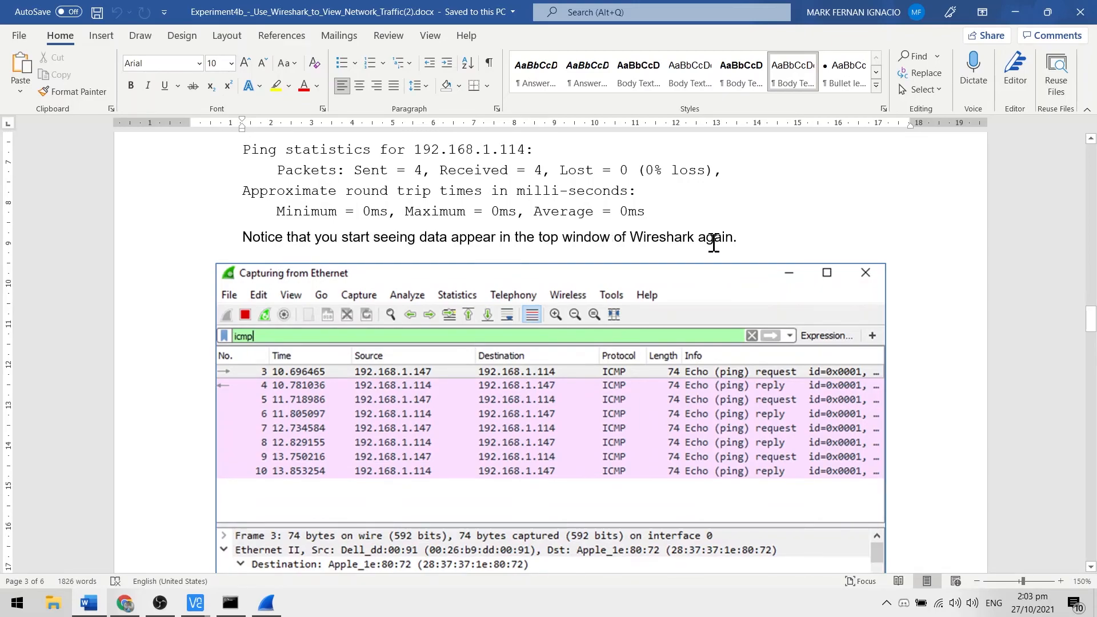
{"action": "scroll", "coordinate": [508, 343], "scroll_direction": "down", "scroll_amount": 1}
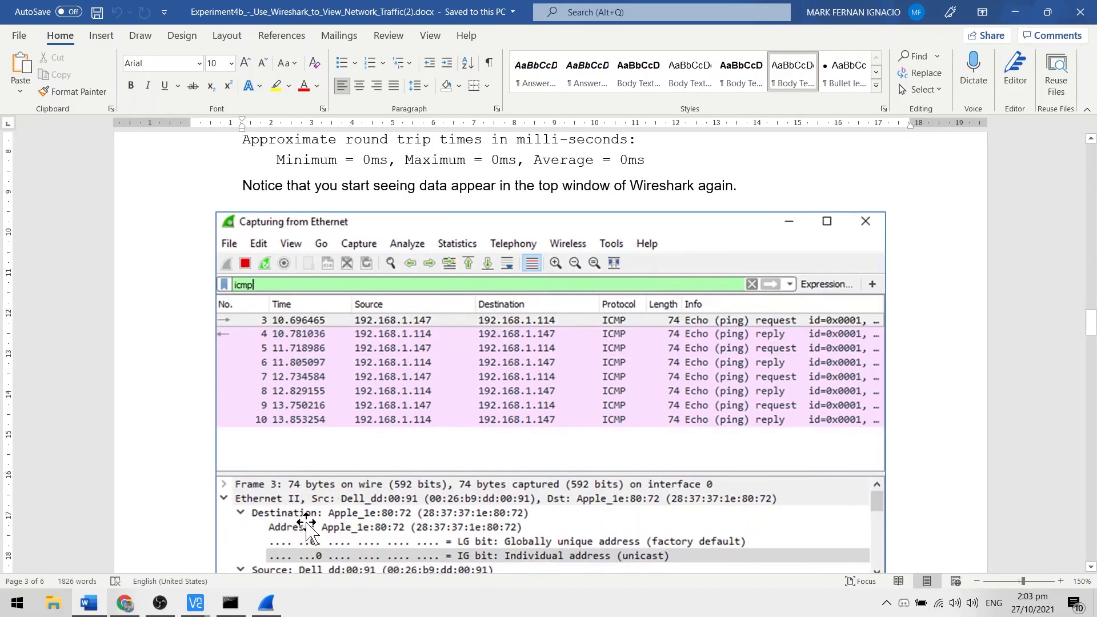
{"action": "left_click", "coordinate": [268, 604]}
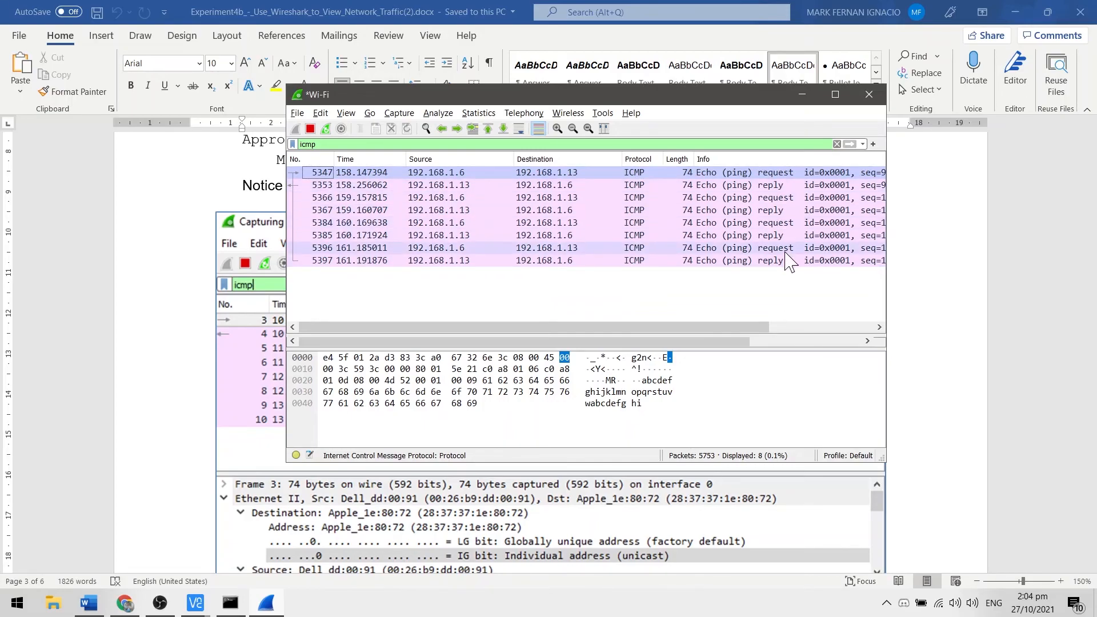
{"action": "left_click", "coordinate": [223, 604]}
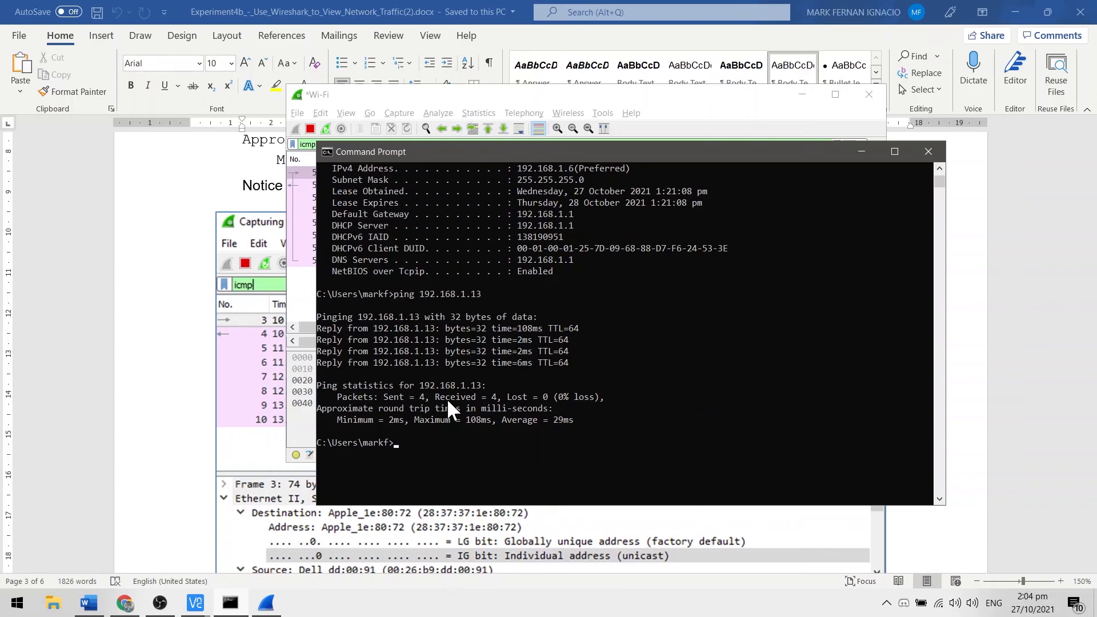
{"action": "left_click", "coordinate": [761, 101]}
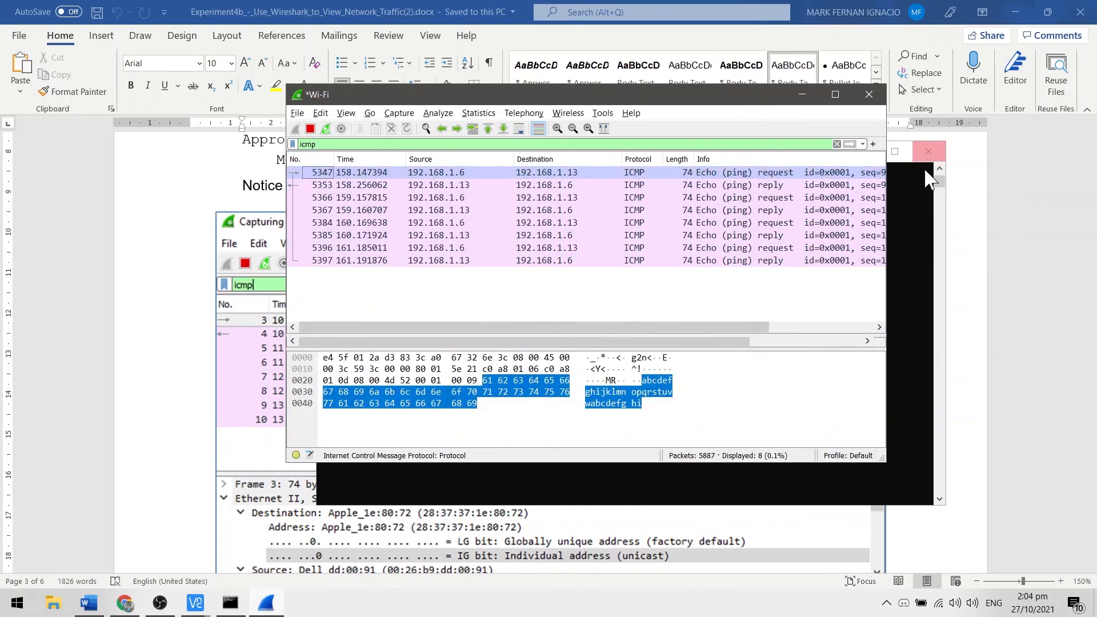
Step: Check Step 2d in the lab document and stop the Wi-Fi packet capture in Wireshark
{"action": "left_click", "coordinate": [1023, 251]}
{"action": "scroll", "coordinate": [572, 342], "scroll_direction": "down", "scroll_amount": 1}
{"action": "scroll", "coordinate": [552, 359], "scroll_direction": "down", "scroll_amount": 10}
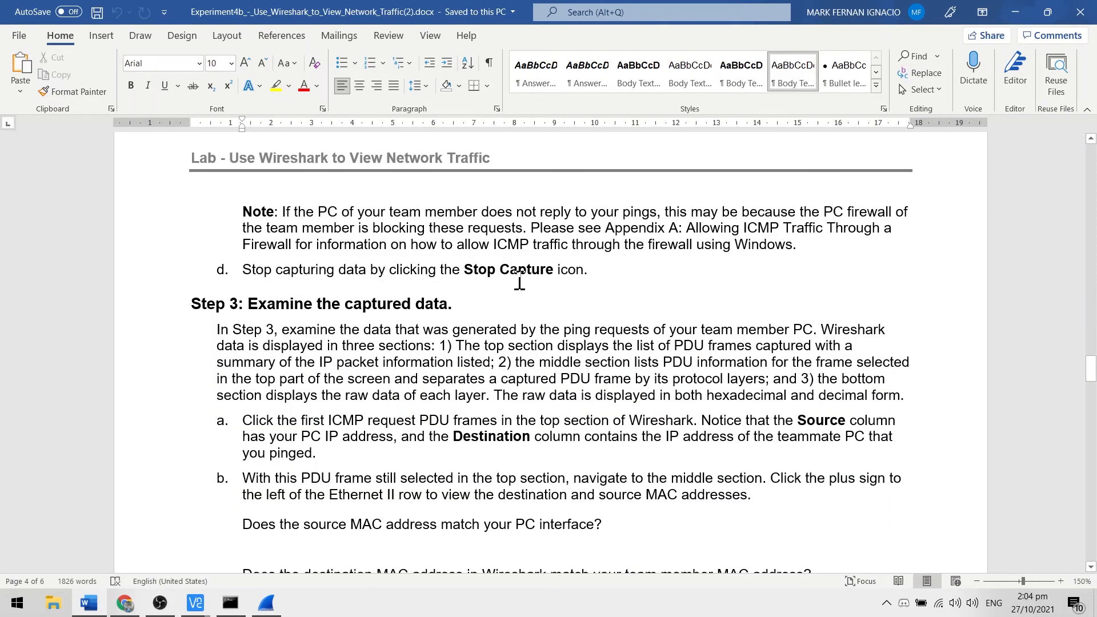
{"action": "key", "text": "alt+Tab"}
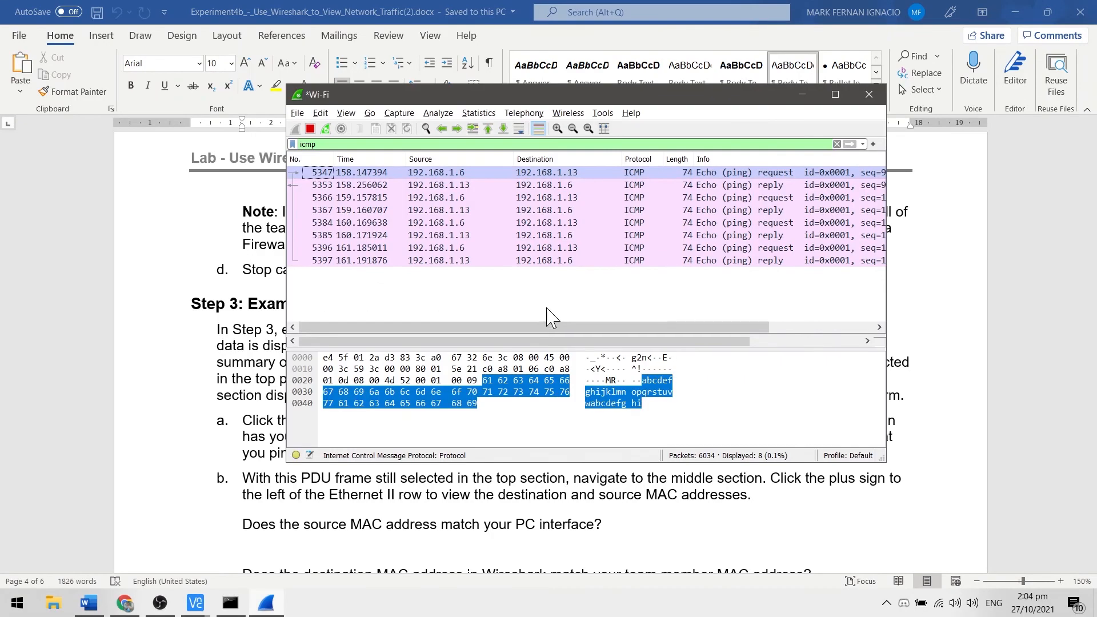
{"action": "left_click", "coordinate": [312, 132]}
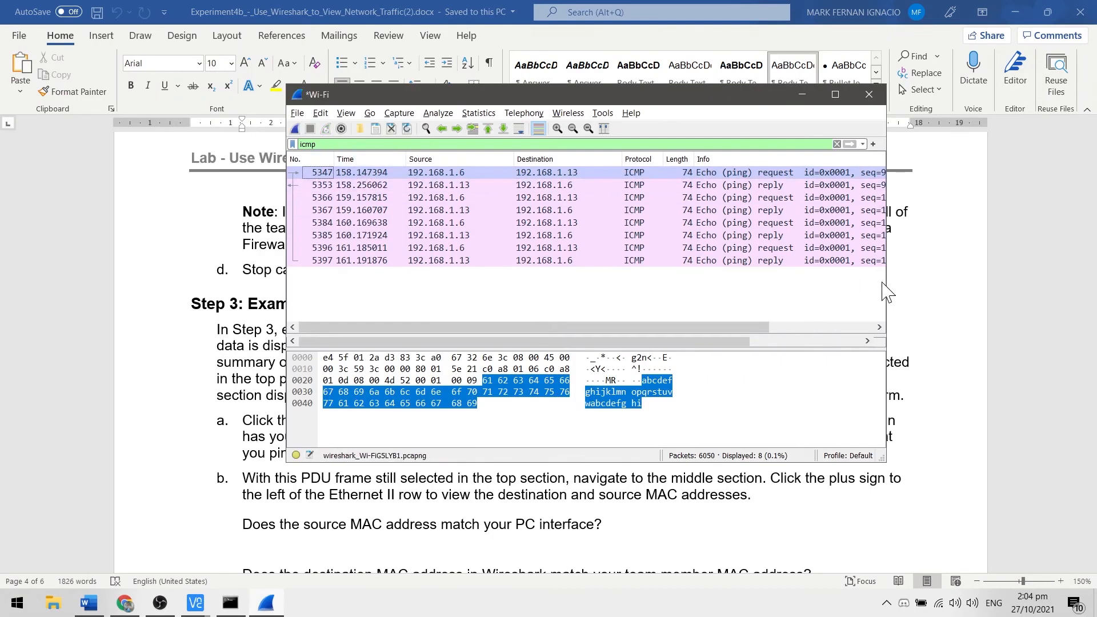
Step: Follow Step 3a by opening the first ICMP request packet in its own Wireshark window, and minimize the main capture window
{"action": "left_click", "coordinate": [995, 291]}
{"action": "scroll", "coordinate": [413, 269], "scroll_direction": "down", "scroll_amount": 2}
{"action": "scroll", "coordinate": [252, 251], "scroll_direction": "down", "scroll_amount": 2}
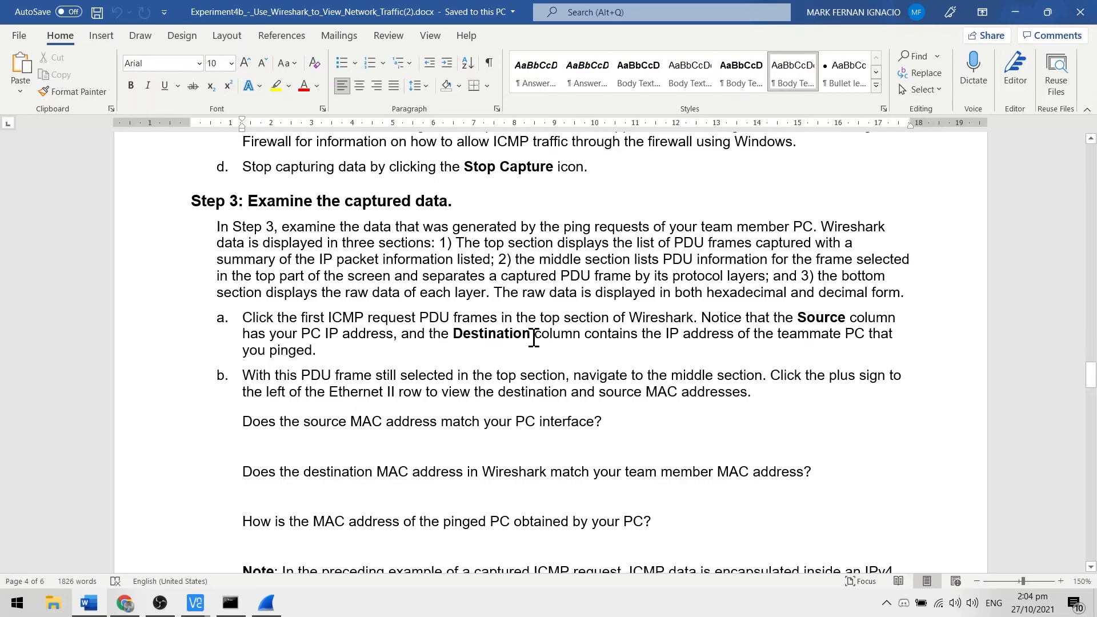
{"action": "key", "text": "alt+Tab"}
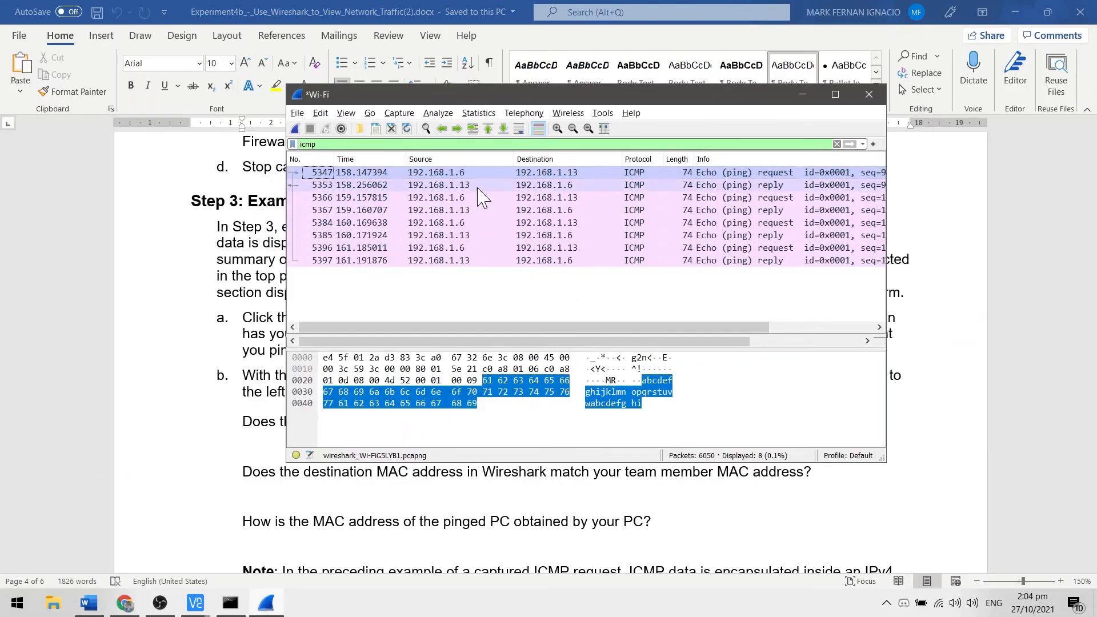
{"action": "left_click", "coordinate": [767, 182]}
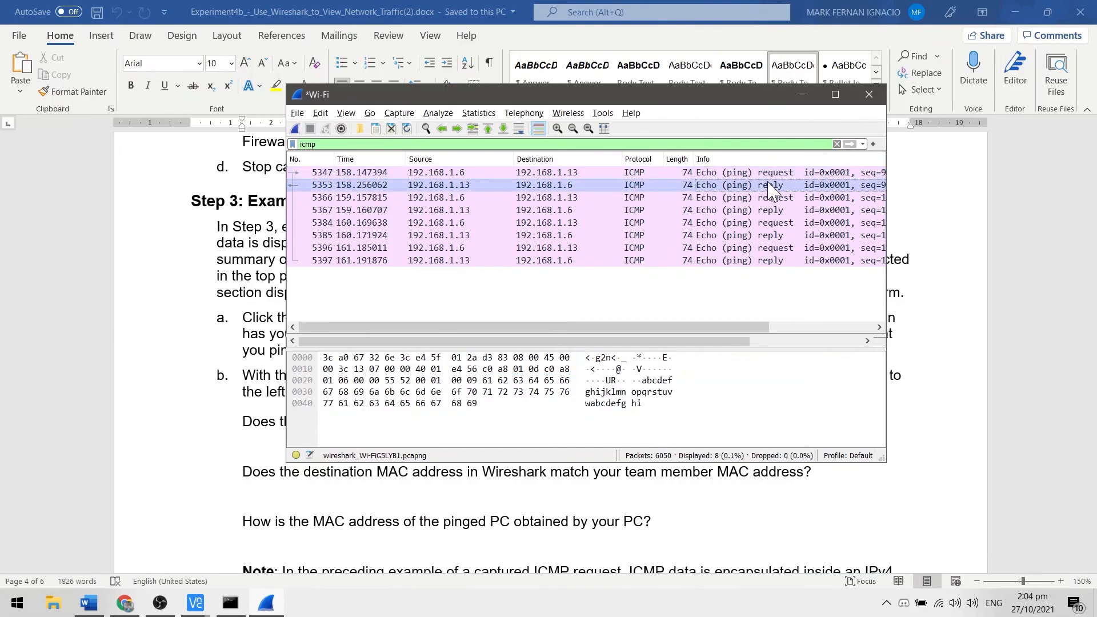
{"action": "left_click", "coordinate": [771, 171]}
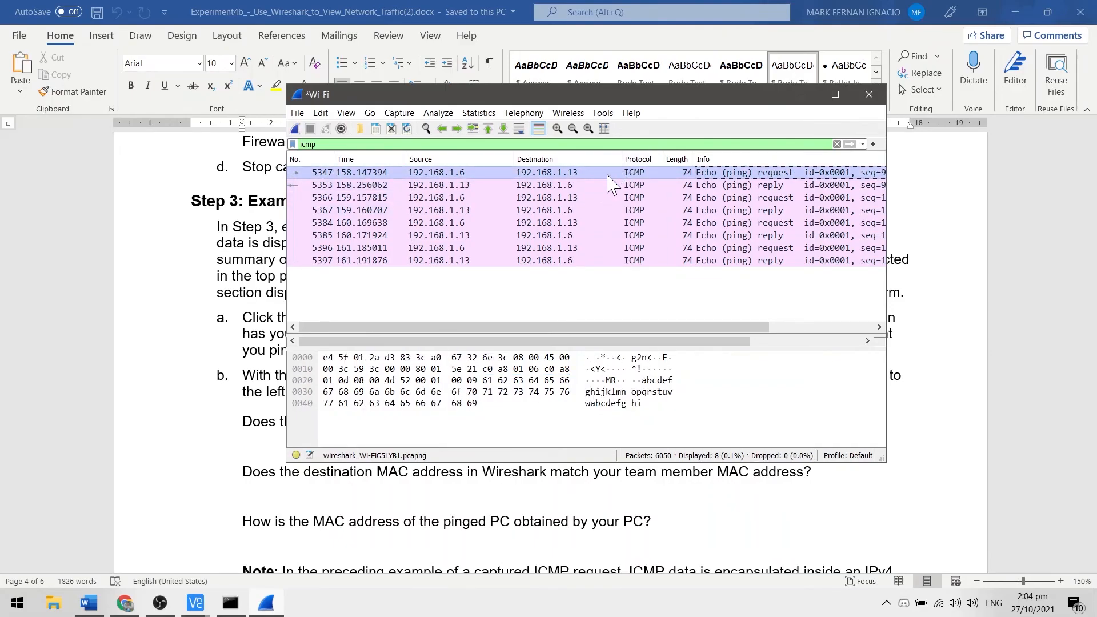
{"action": "double_click", "coordinate": [607, 174]}
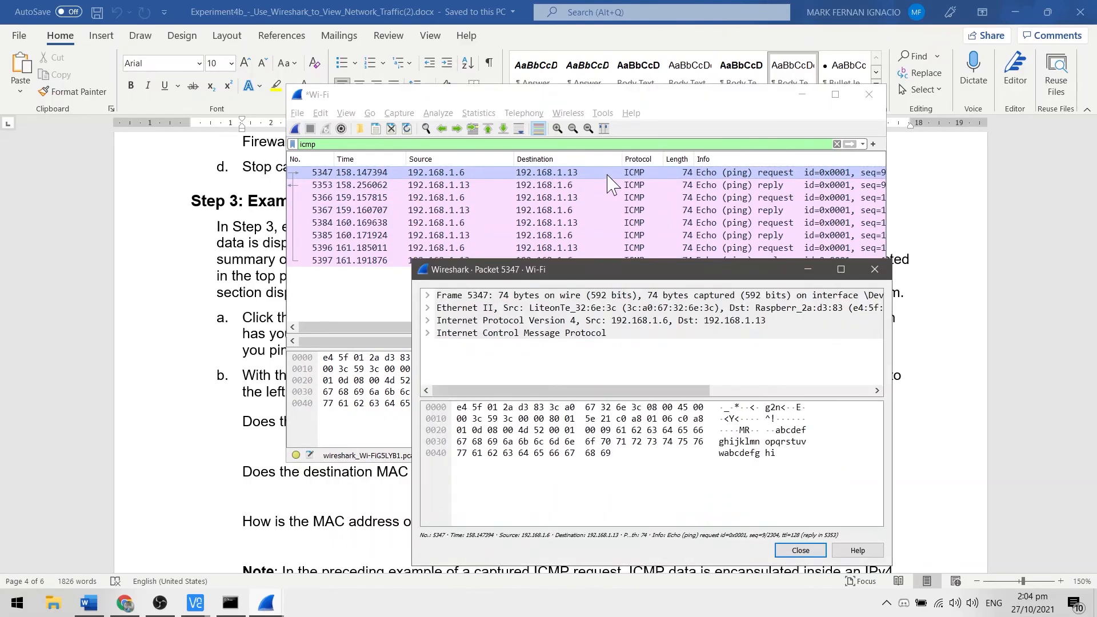
{"action": "left_click", "coordinate": [811, 102]}
{"action": "left_click_drag", "start_coordinate": [717, 274], "coordinate": [796, 175]}
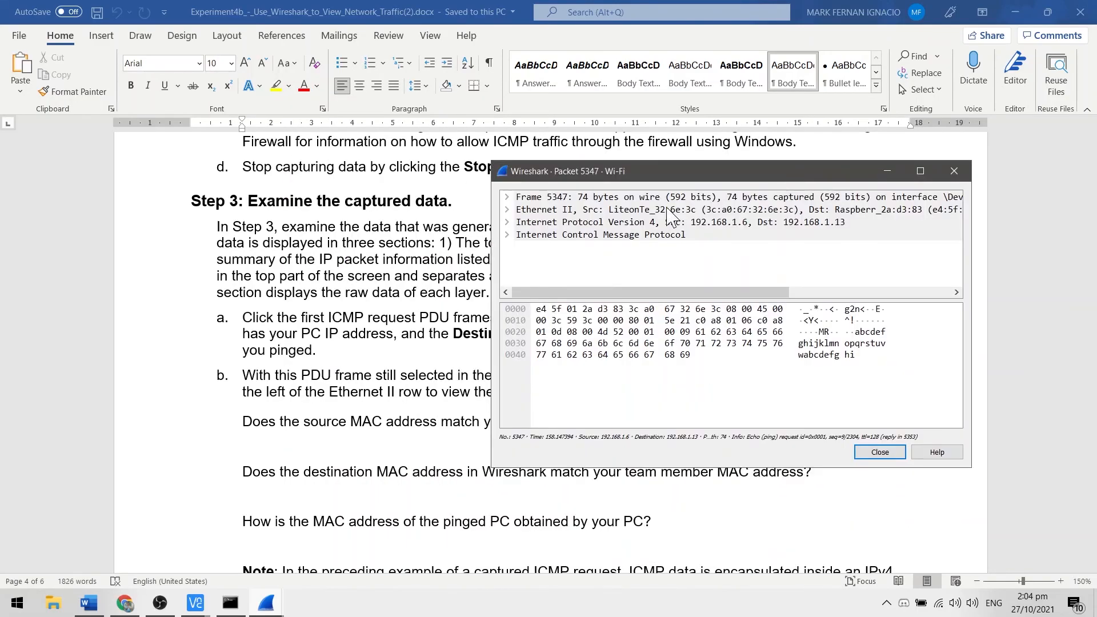
Step: Read Step 3b in the lab document and expand the packet's Ethernet II row to compare its MAC addresses with the questions
{"action": "left_click", "coordinate": [398, 392]}
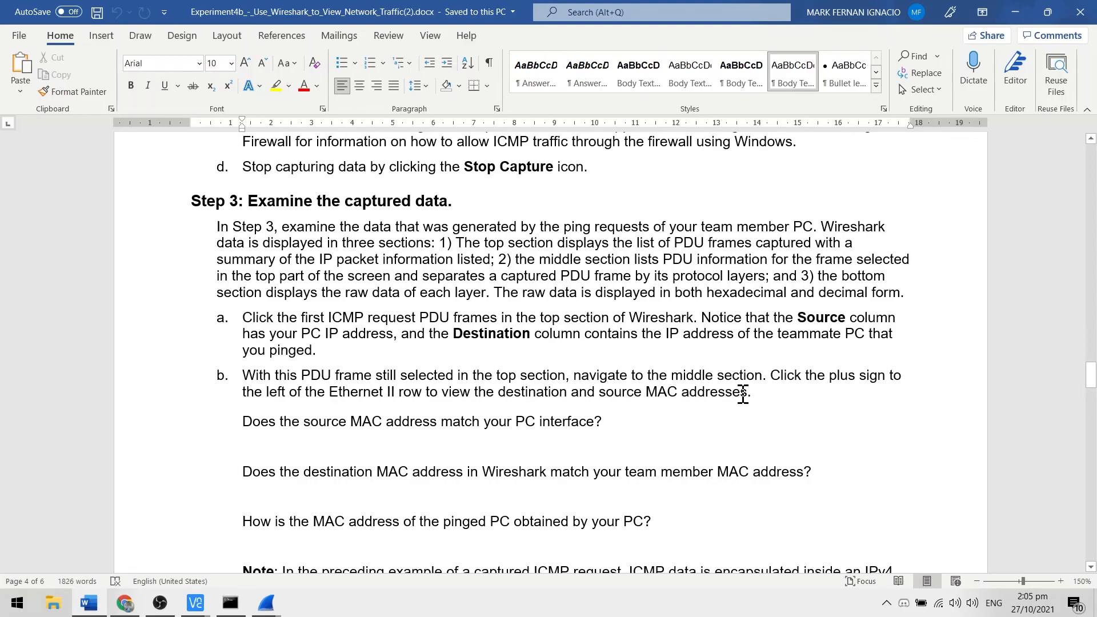
{"action": "scroll", "coordinate": [743, 394], "scroll_direction": "down", "scroll_amount": 2}
{"action": "key", "text": "alt+Tab"}
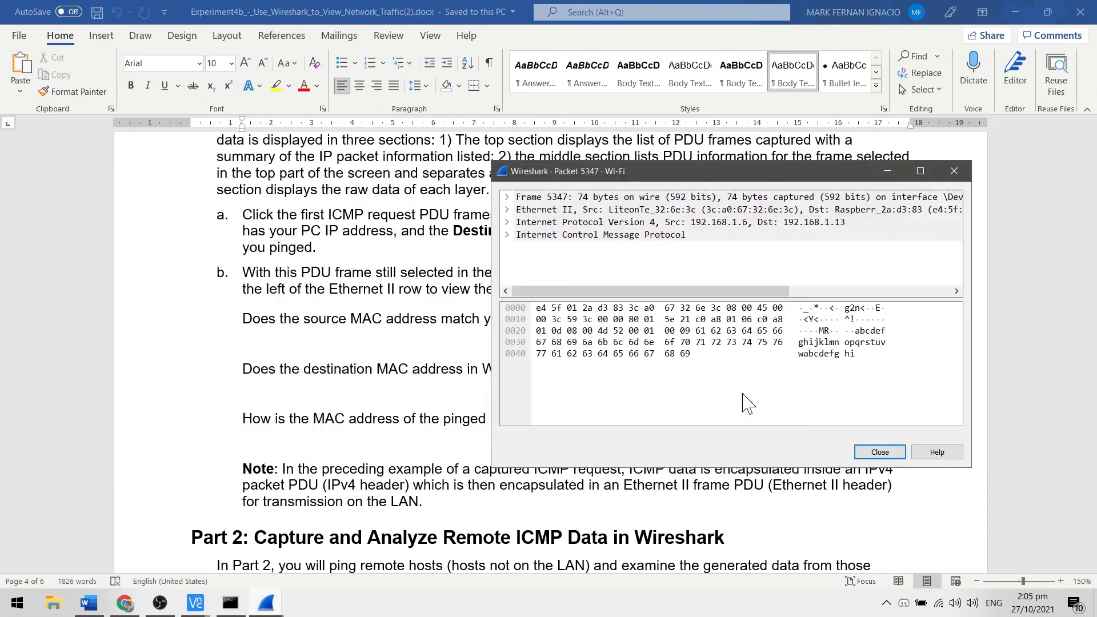
{"action": "left_click", "coordinate": [507, 211]}
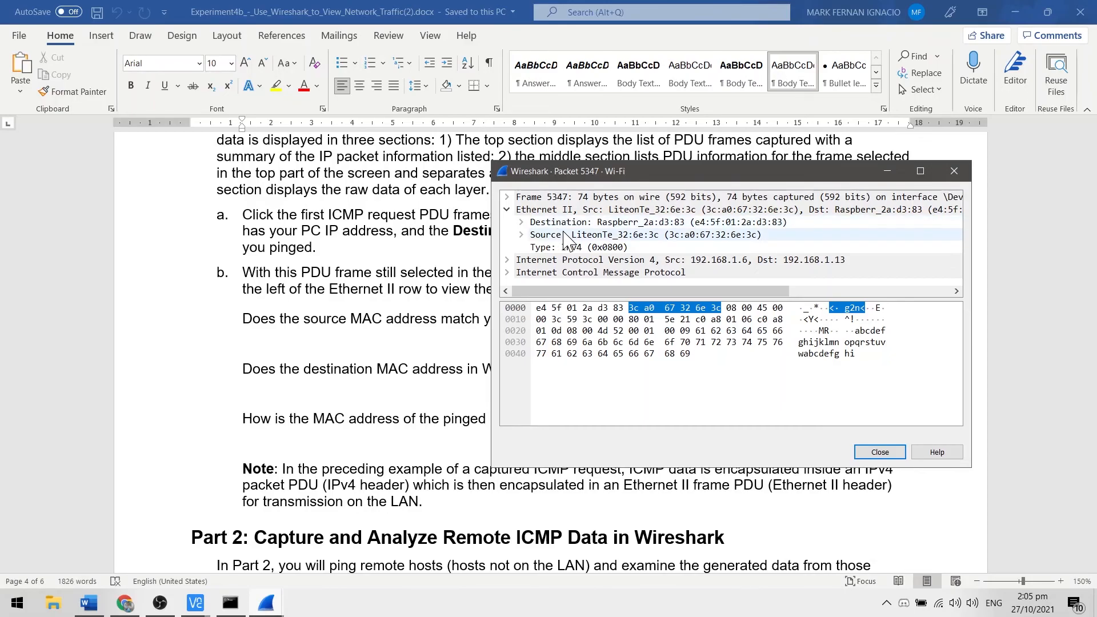
{"action": "left_click", "coordinate": [293, 322]}
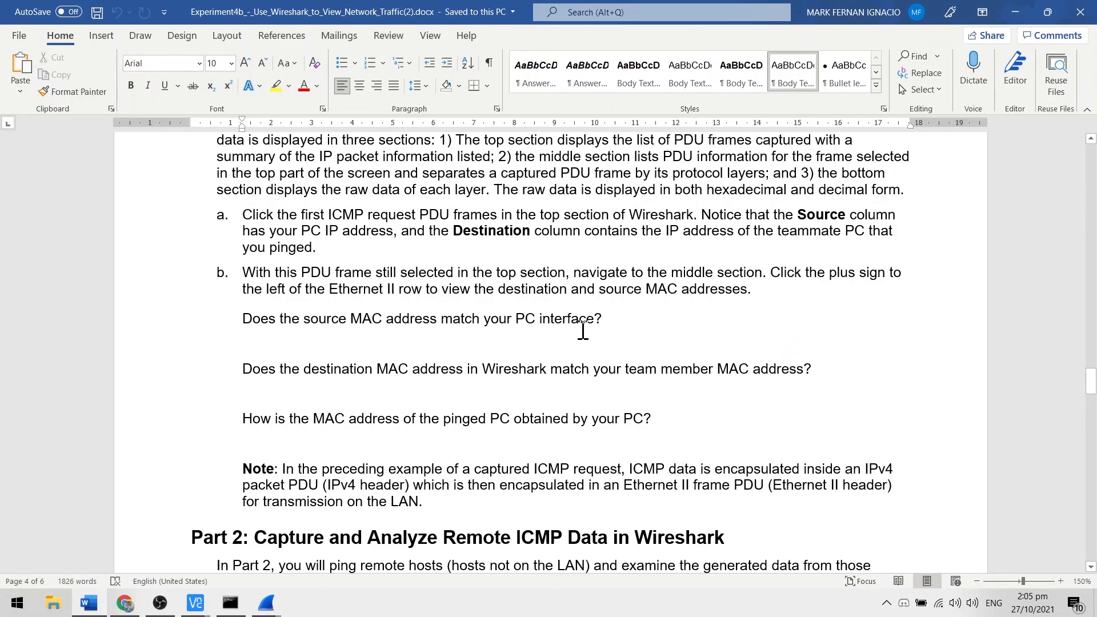
Step: Compare the packet's source MAC address with the Wi-Fi adapter's physical address in Command Prompt to answer the first Step 3b question
{"action": "key", "text": "alt+Tab"}
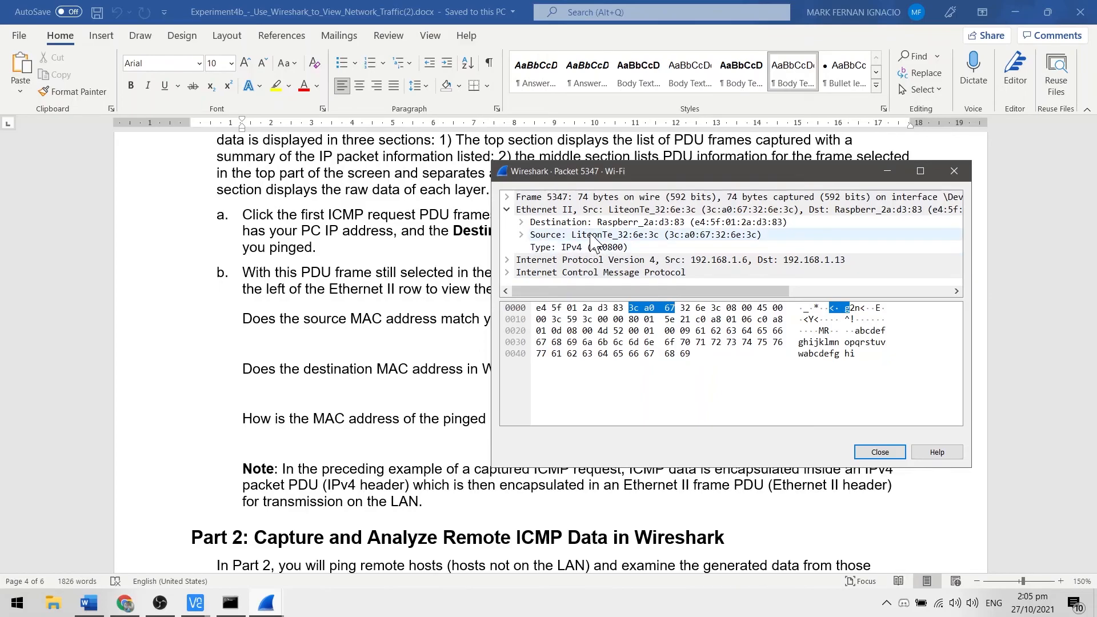
{"action": "left_click", "coordinate": [238, 605]}
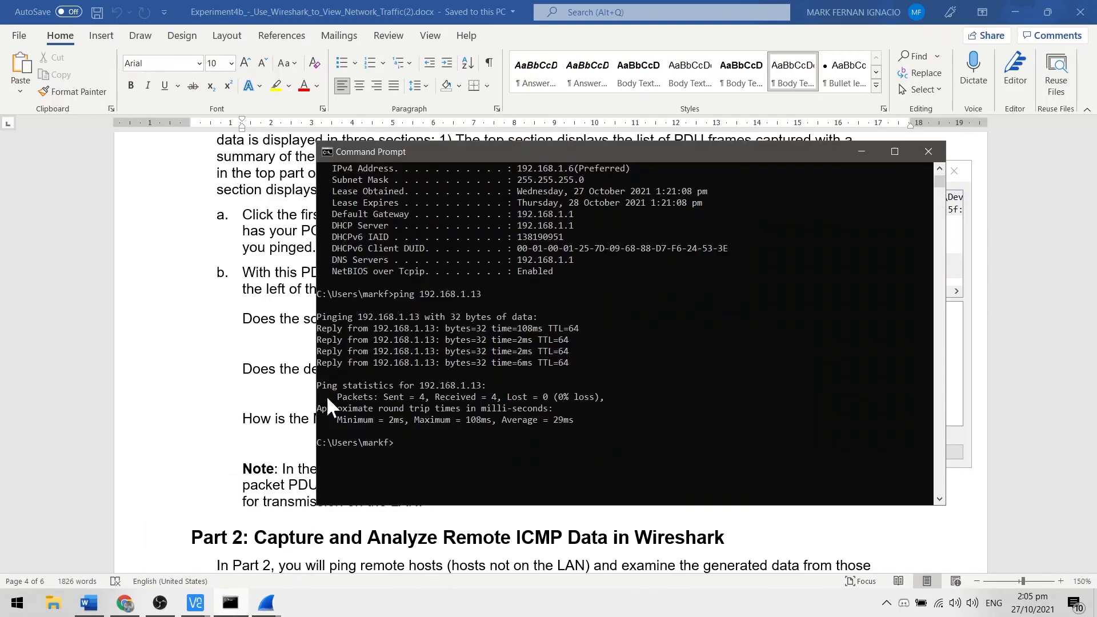
{"action": "scroll", "coordinate": [552, 326], "scroll_direction": "up", "scroll_amount": 3}
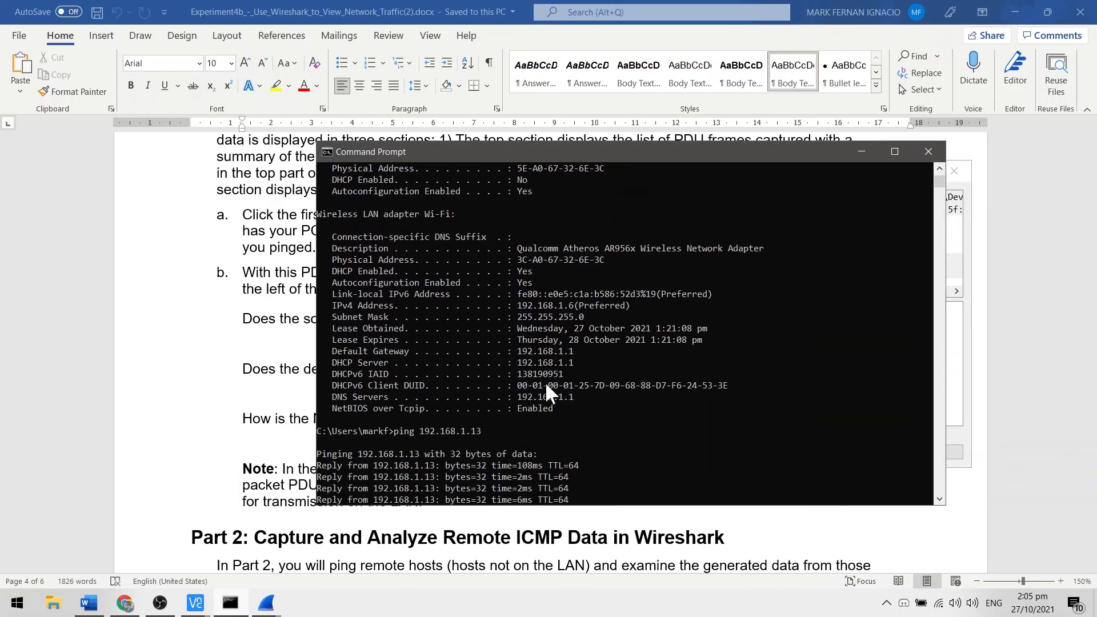
{"action": "left_click_drag", "start_coordinate": [516, 259], "coordinate": [608, 264]}
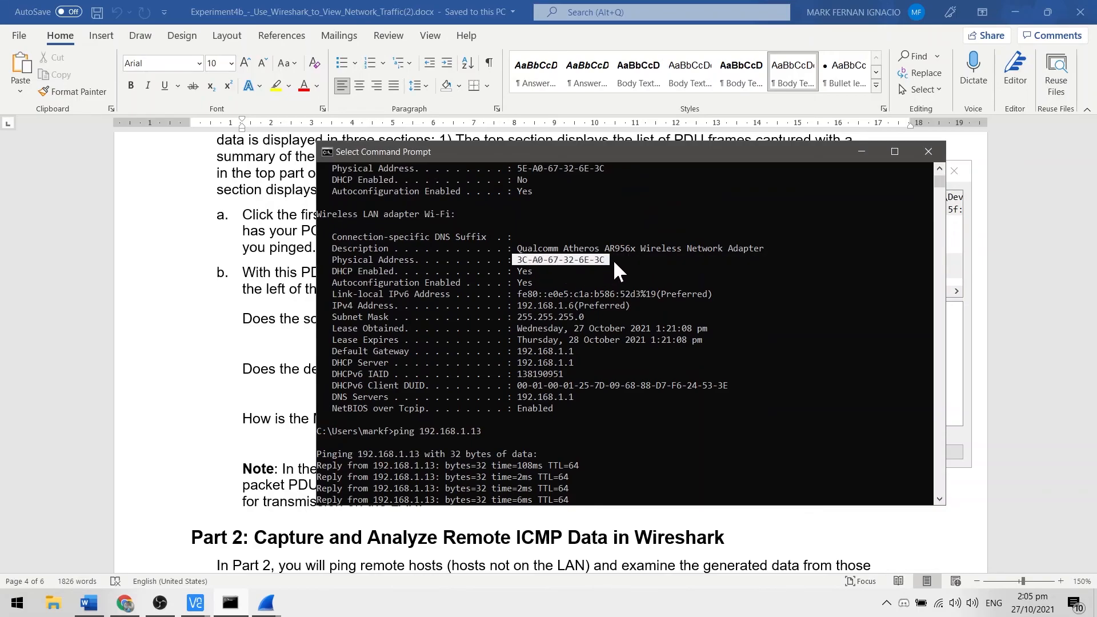
{"action": "left_click", "coordinate": [861, 150]}
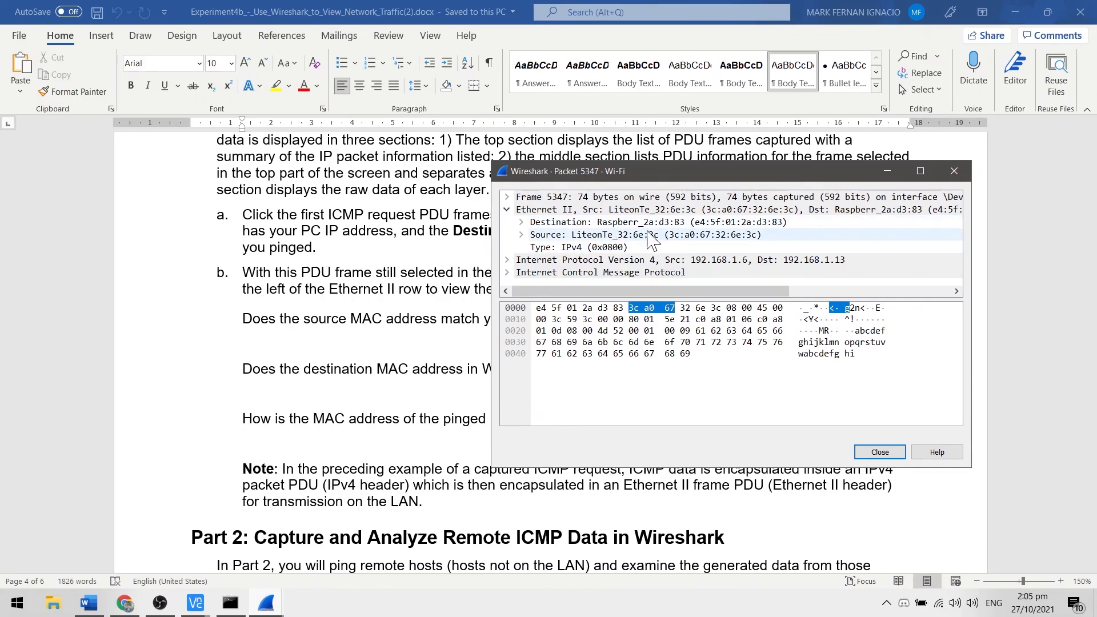
{"action": "left_click", "coordinate": [351, 346]}
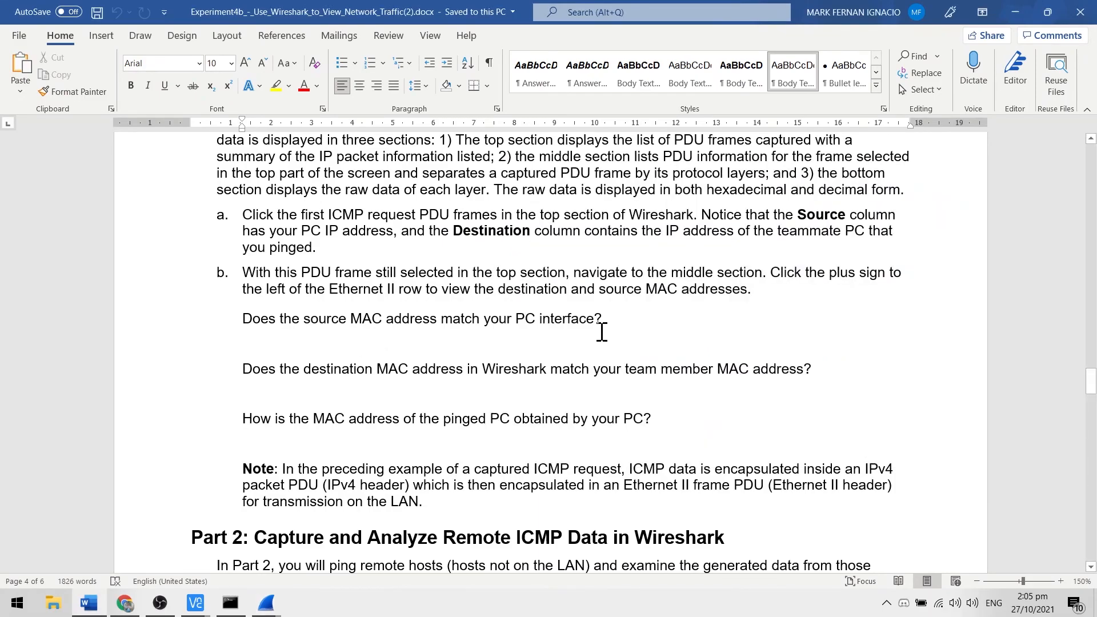
{"action": "left_click", "coordinate": [587, 342]}
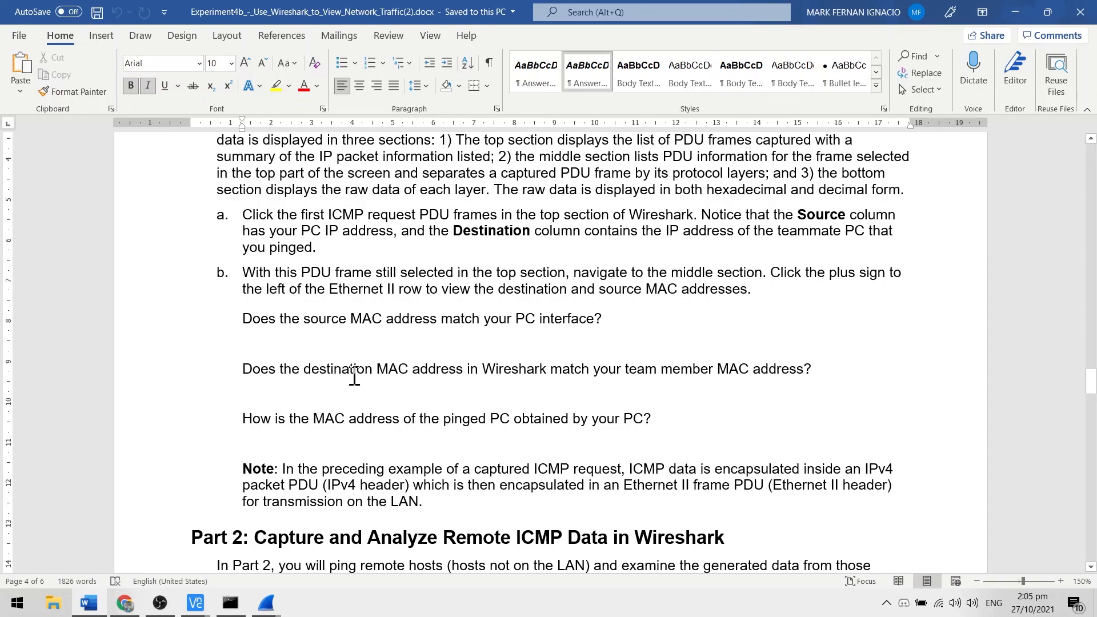
Step: Compare the packet's destination MAC address with the Raspberry Pi's wlan0 ether address in the VNC Viewer session
{"action": "left_click", "coordinate": [501, 389]}
{"action": "key", "text": "alt+Tab"}
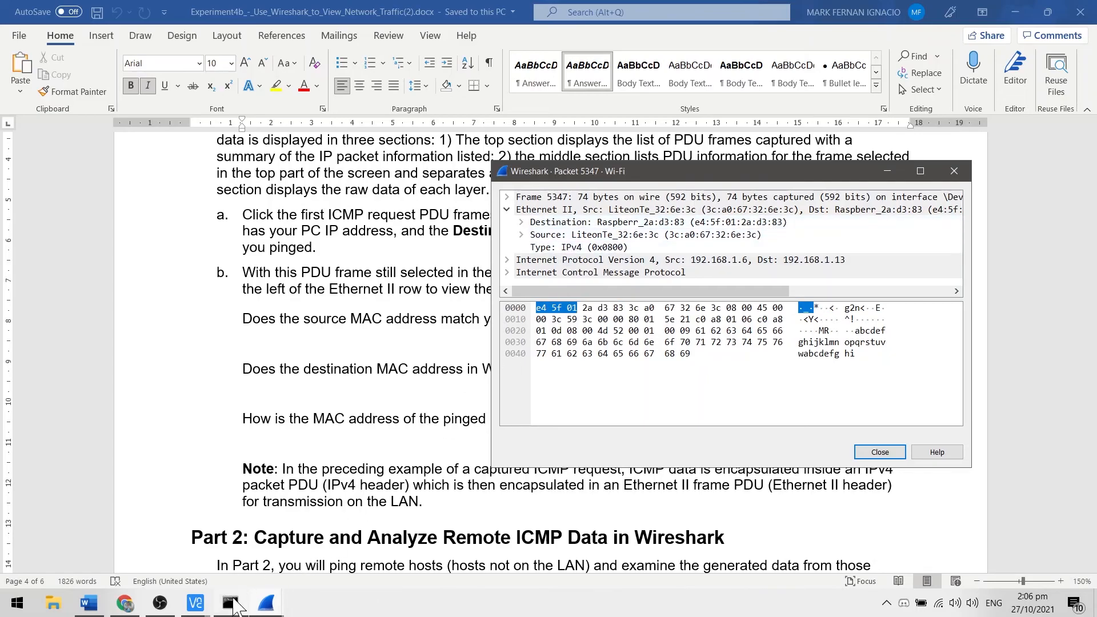
{"action": "left_click", "coordinate": [197, 606]}
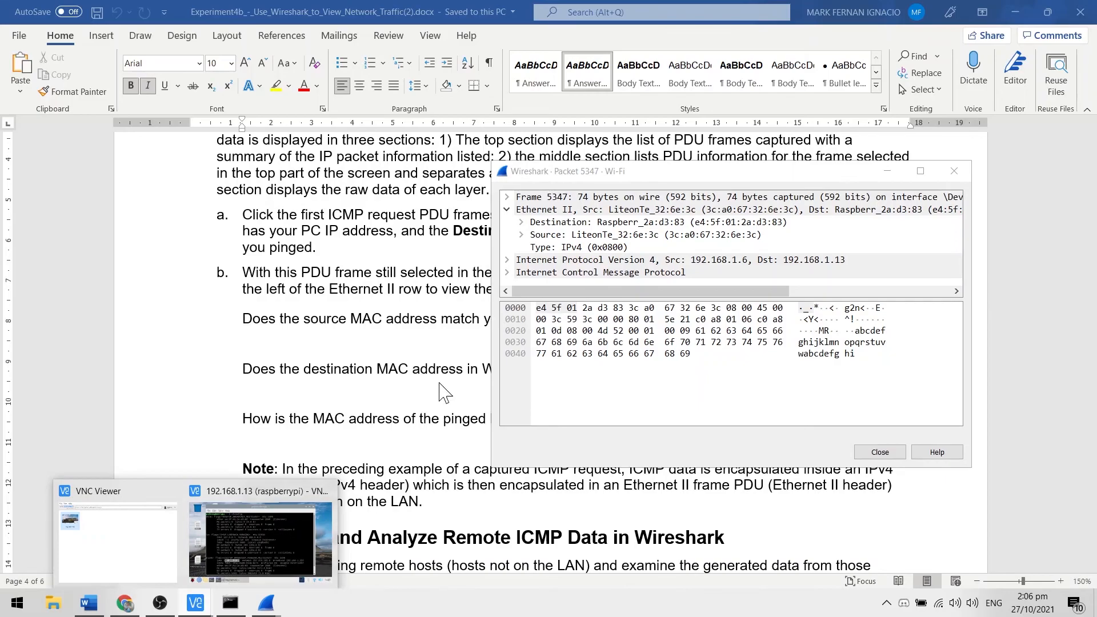
{"action": "left_click", "coordinate": [231, 574]}
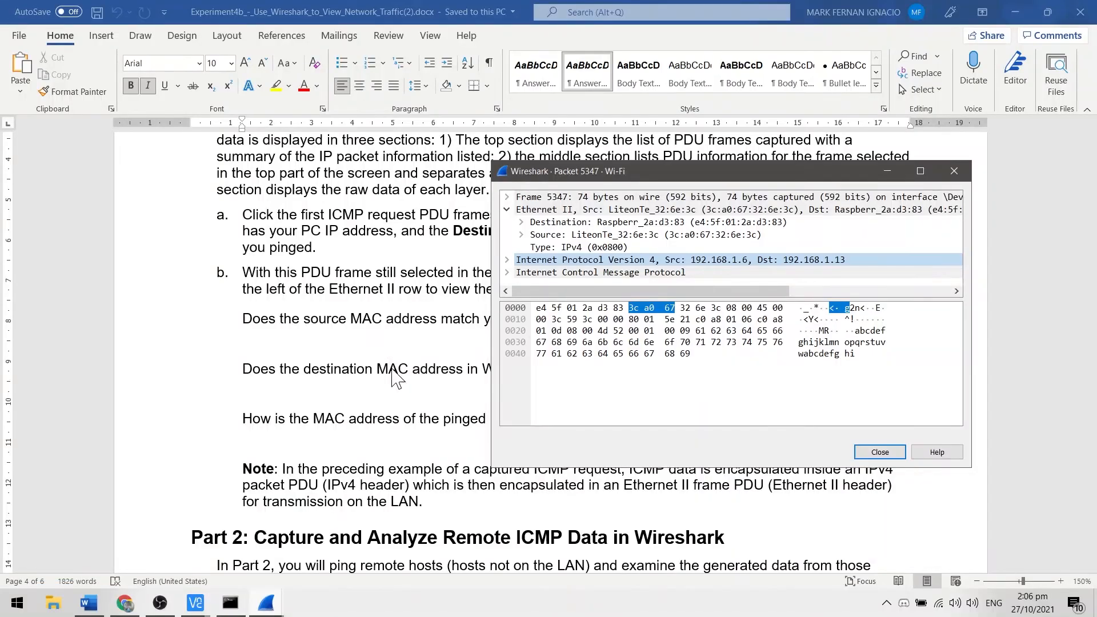
{"action": "left_click", "coordinate": [394, 372]}
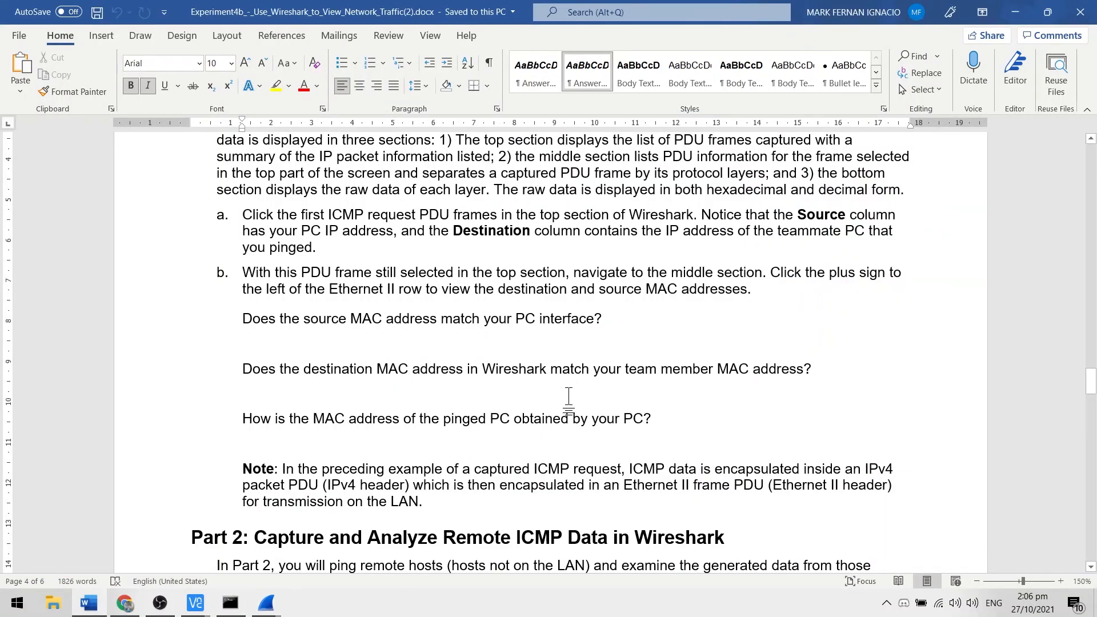
Step: Read how the pinged PC's MAC address is questioned in Step 3b and examine the first echo request and reply in Wireshark's main capture window
{"action": "scroll", "coordinate": [567, 399], "scroll_direction": "down", "scroll_amount": 1}
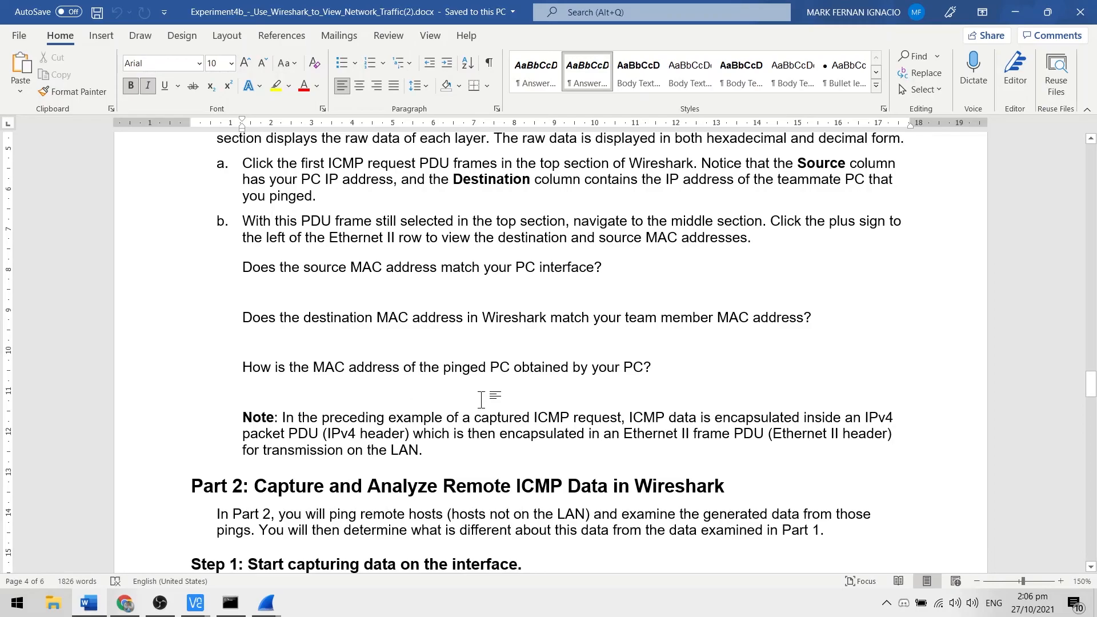
{"action": "key", "text": "alt+Tab"}
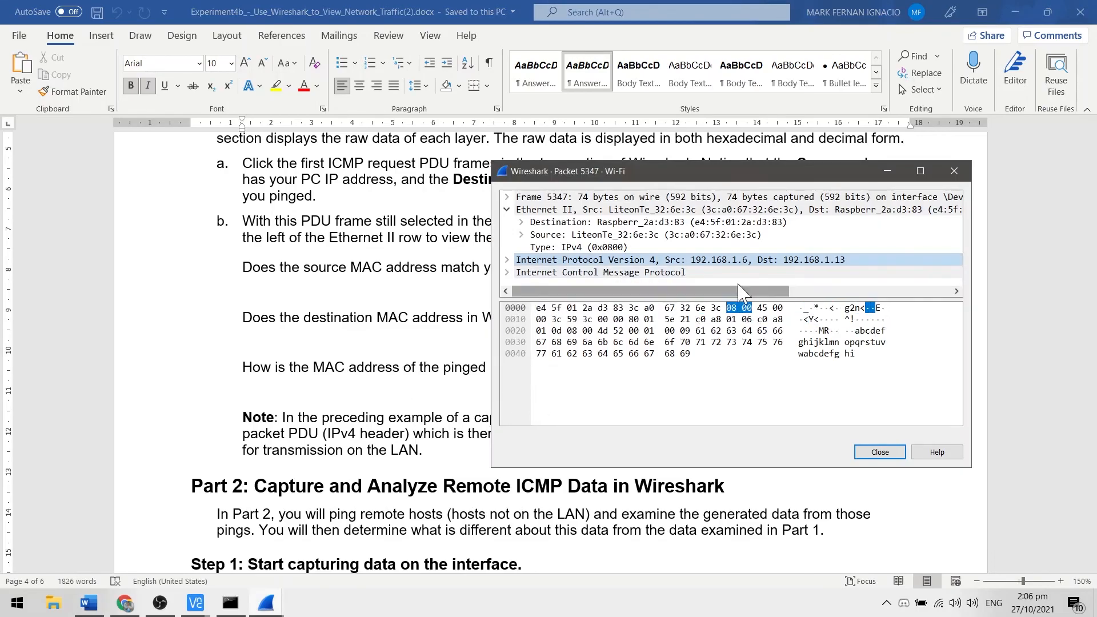
{"action": "key", "text": "alt+Tab"}
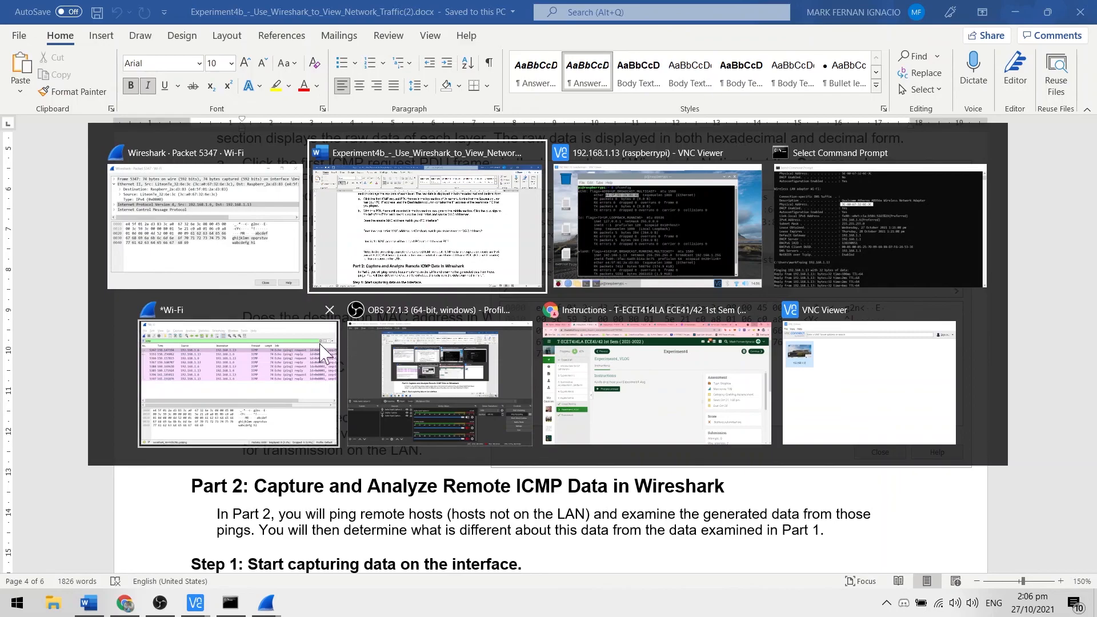
{"action": "left_click", "coordinate": [231, 389]}
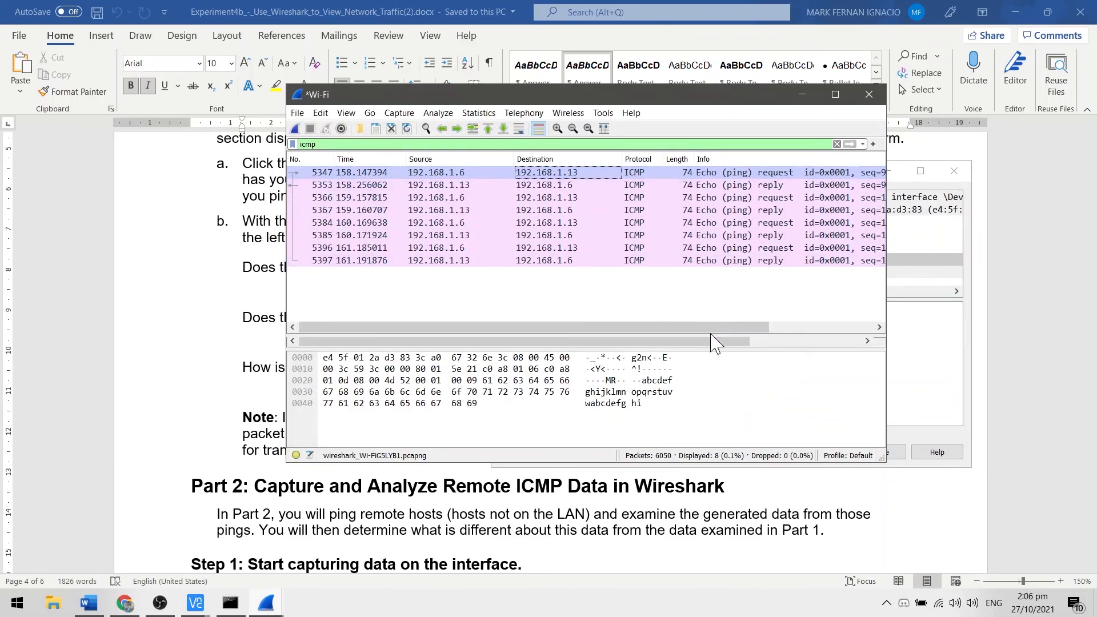
{"action": "left_click_drag", "start_coordinate": [713, 328], "coordinate": [756, 335]}
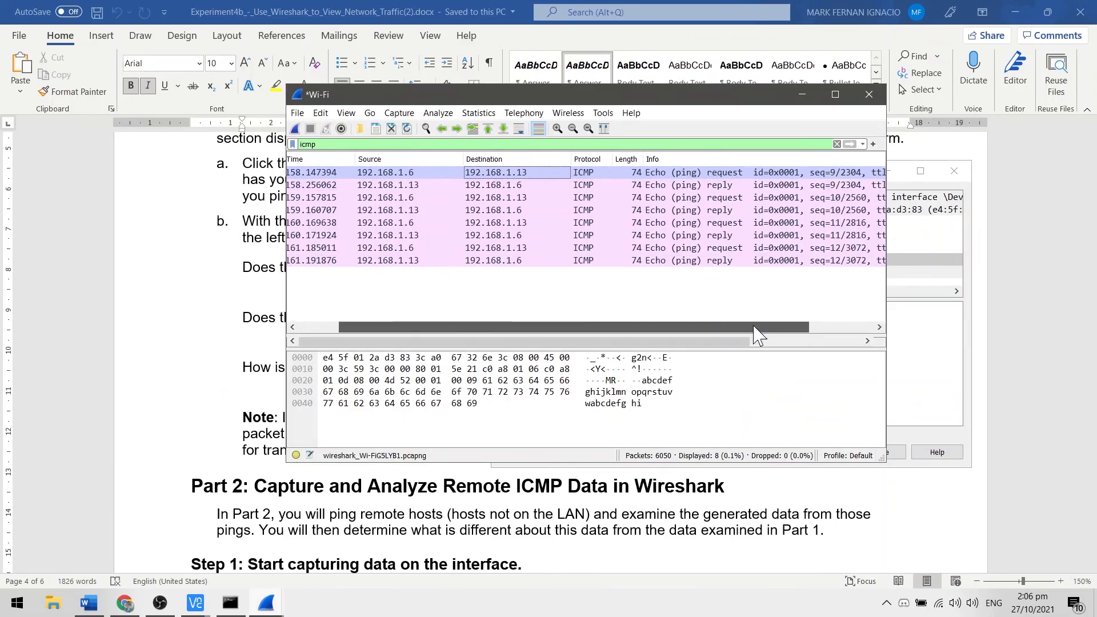
{"action": "left_click", "coordinate": [735, 185]}
{"action": "left_click", "coordinate": [735, 174]}
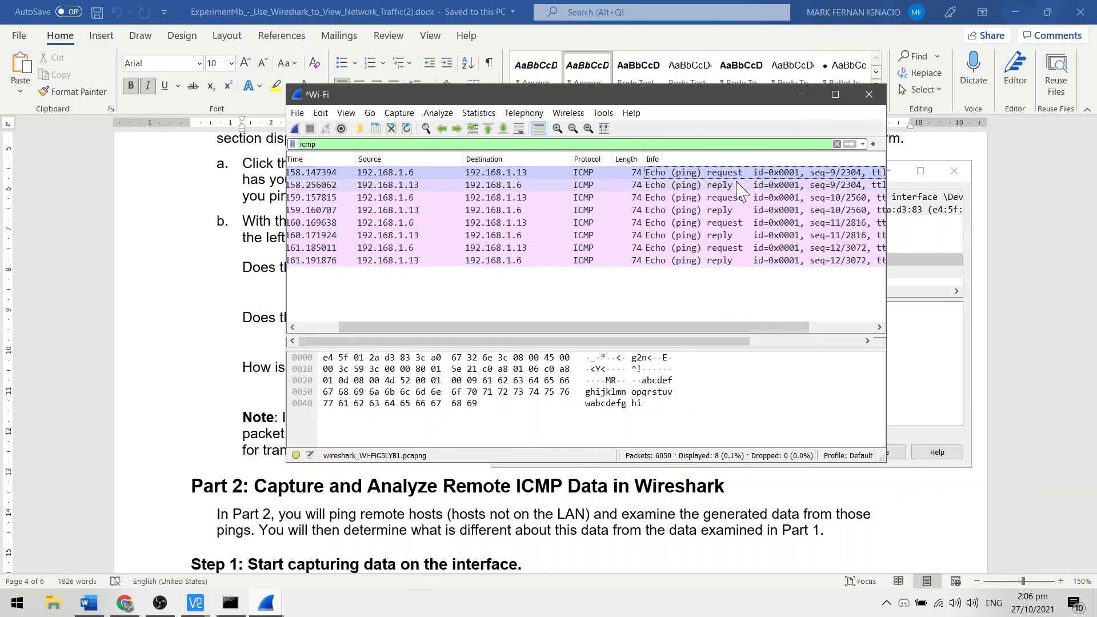
{"action": "left_click", "coordinate": [737, 184]}
{"action": "left_click_drag", "start_coordinate": [669, 337], "coordinate": [605, 335]}
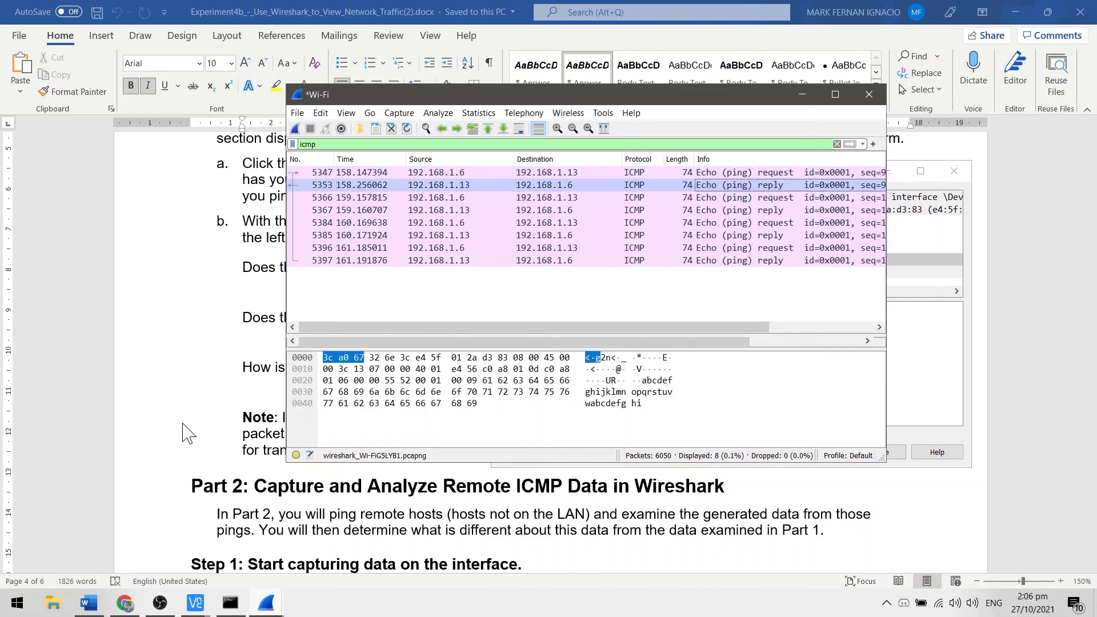
Step: Read Part 2 Step 1 in the lab document, and quit Wireshark without saving the captured packets
{"action": "left_click", "coordinate": [190, 430]}
{"action": "scroll", "coordinate": [369, 374], "scroll_direction": "down", "scroll_amount": 5}
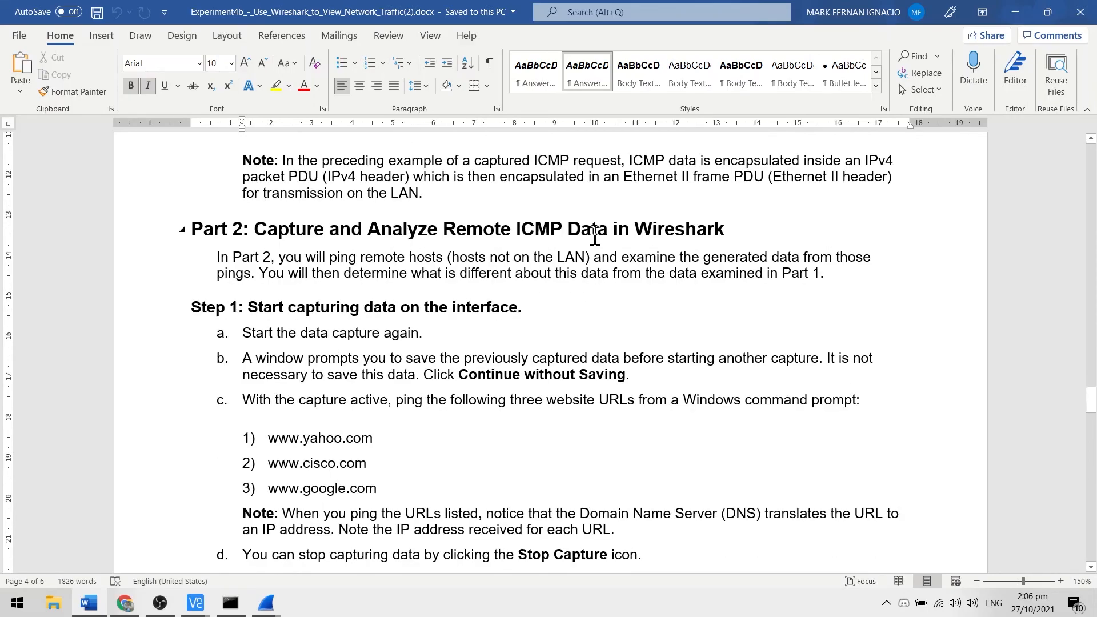
{"action": "scroll", "coordinate": [726, 228], "scroll_direction": "down", "scroll_amount": 1}
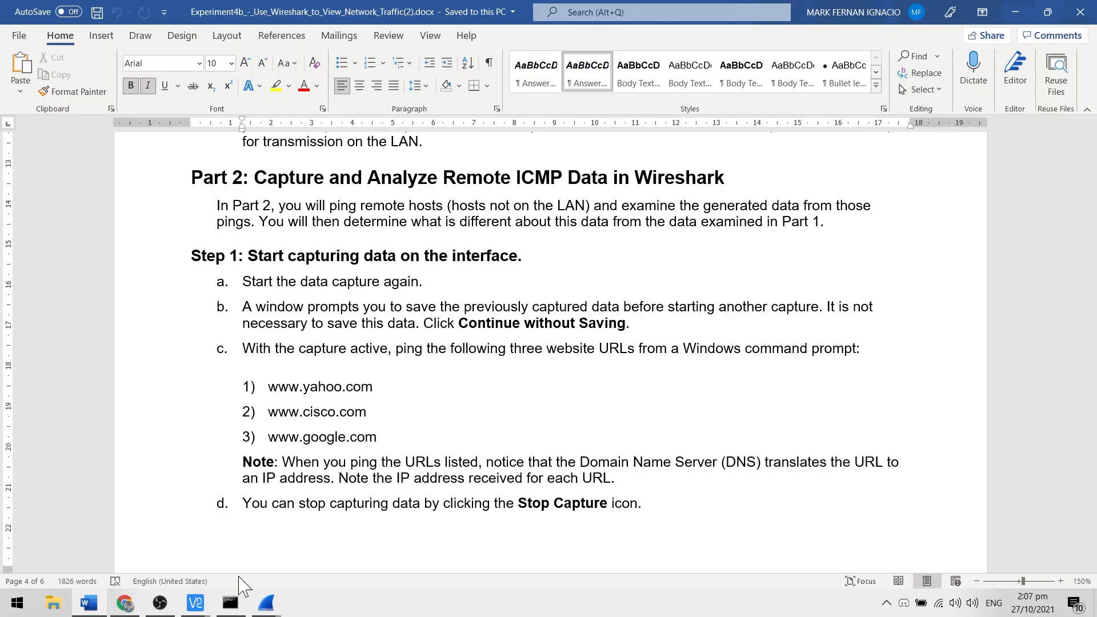
{"action": "left_click", "coordinate": [266, 603]}
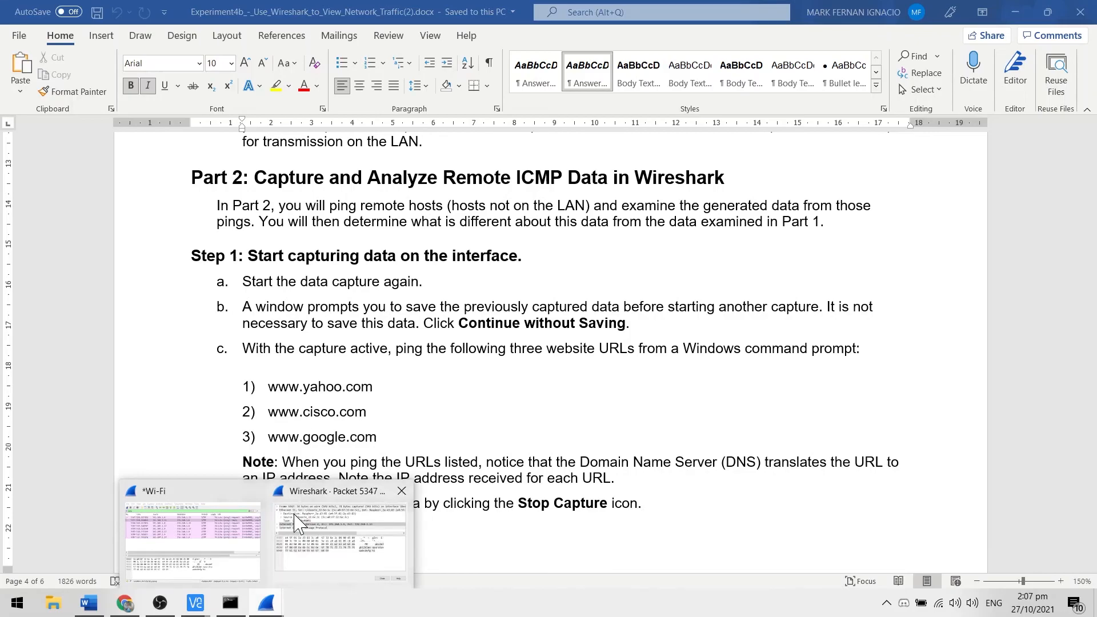
{"action": "left_click", "coordinate": [401, 491]}
{"action": "left_click", "coordinate": [283, 542]}
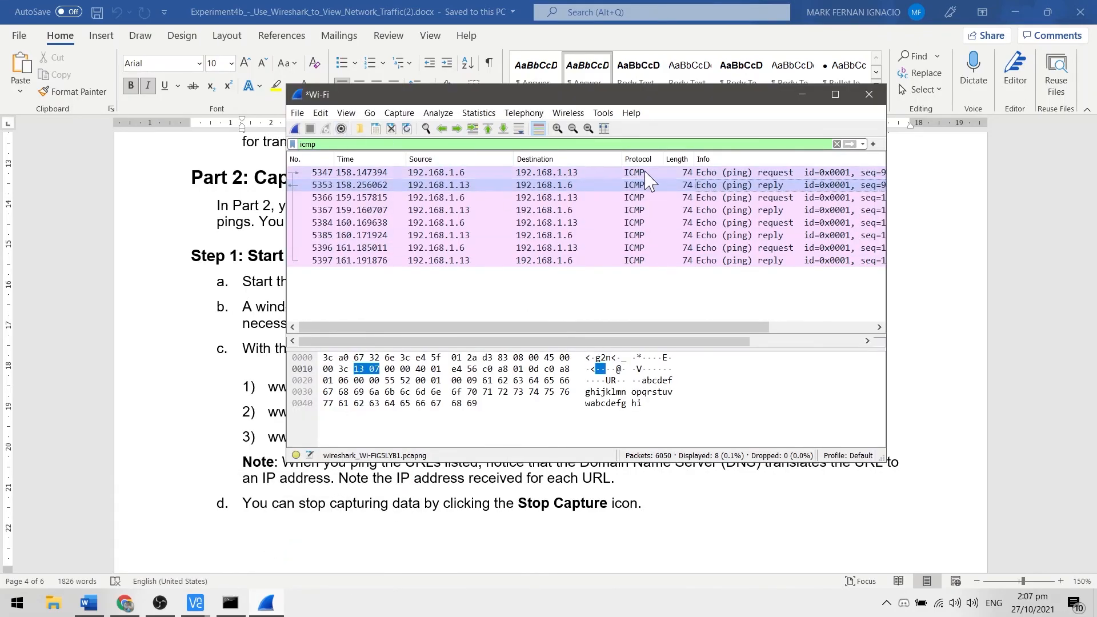
{"action": "left_click", "coordinate": [868, 95]}
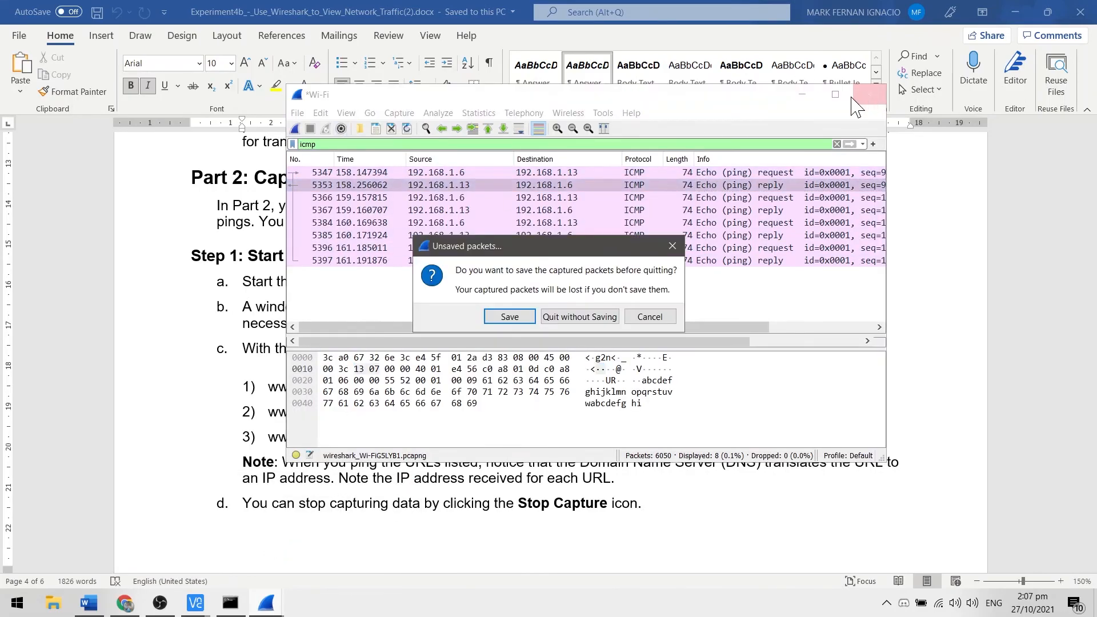
{"action": "left_click", "coordinate": [566, 319]}
Step: Relaunch Wireshark and start a new packet capture on the Wi-Fi interface
{"action": "key", "text": "super"}
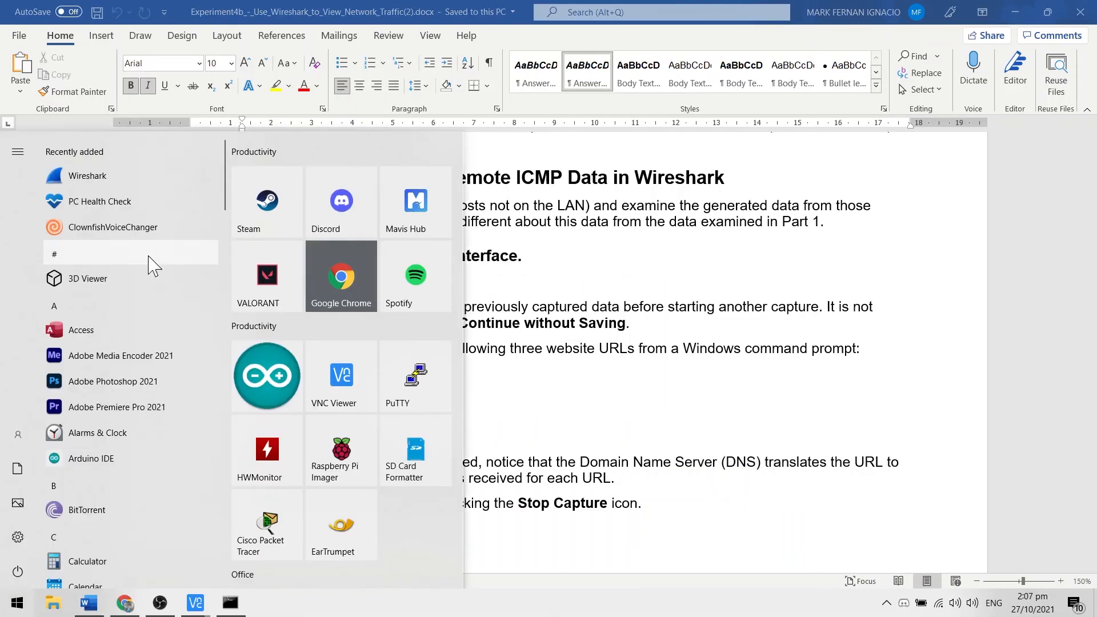
{"action": "left_click", "coordinate": [110, 179]}
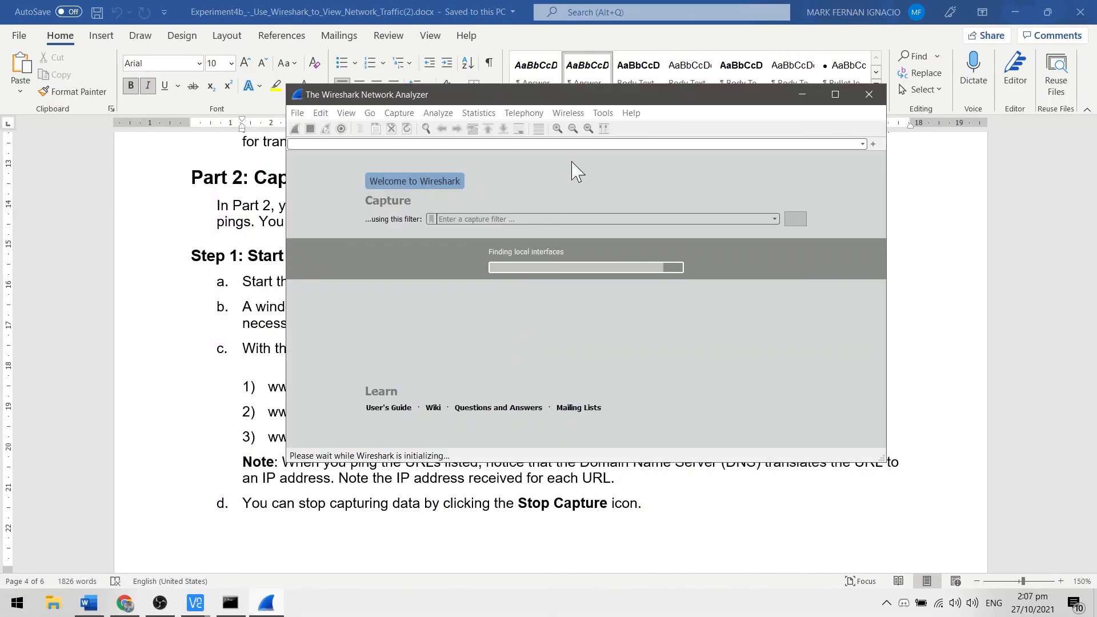
{"action": "left_click_drag", "start_coordinate": [608, 97], "coordinate": [683, 98]}
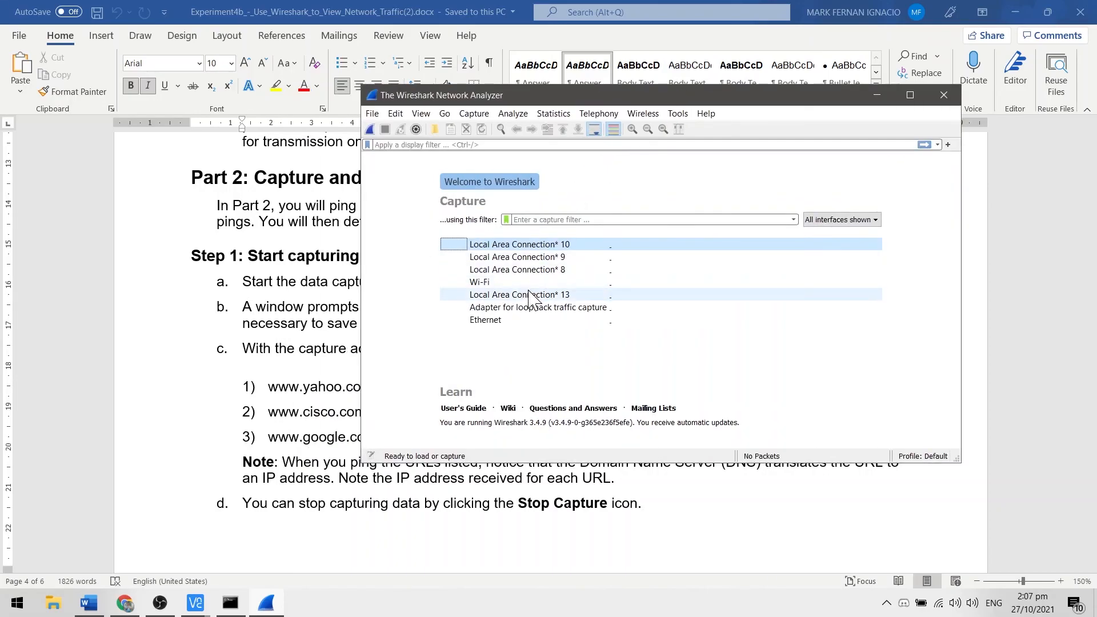
{"action": "double_click", "coordinate": [490, 284]}
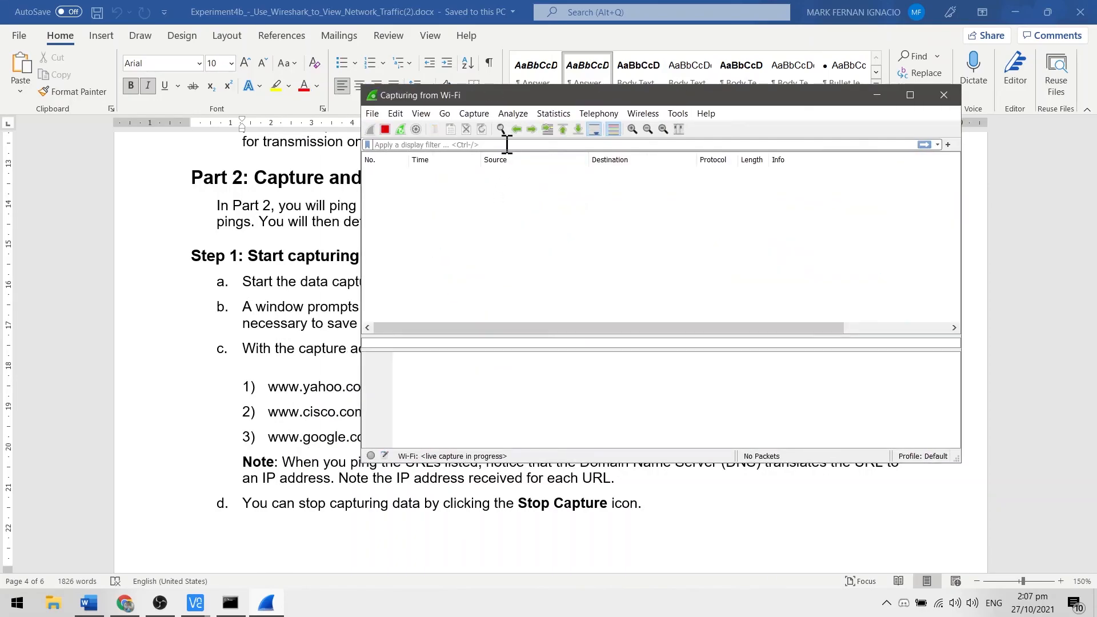
Step: Apply the display filter icmp to the running Wi-Fi capture
{"action": "left_click", "coordinate": [525, 144]}
{"action": "type", "text": "icmp"}
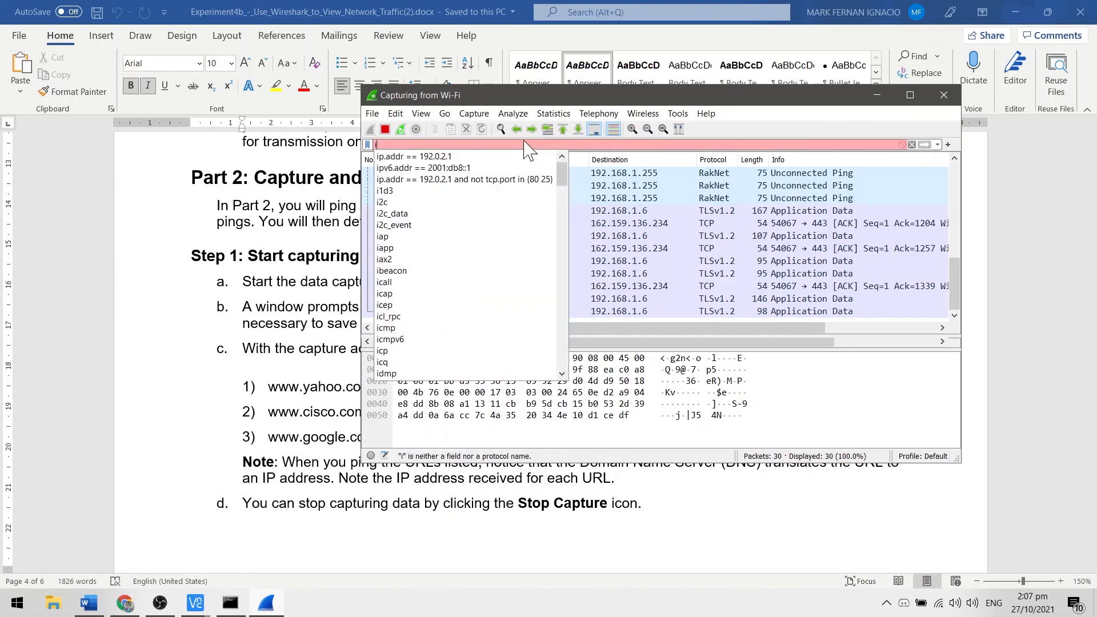
{"action": "key", "text": "Return"}
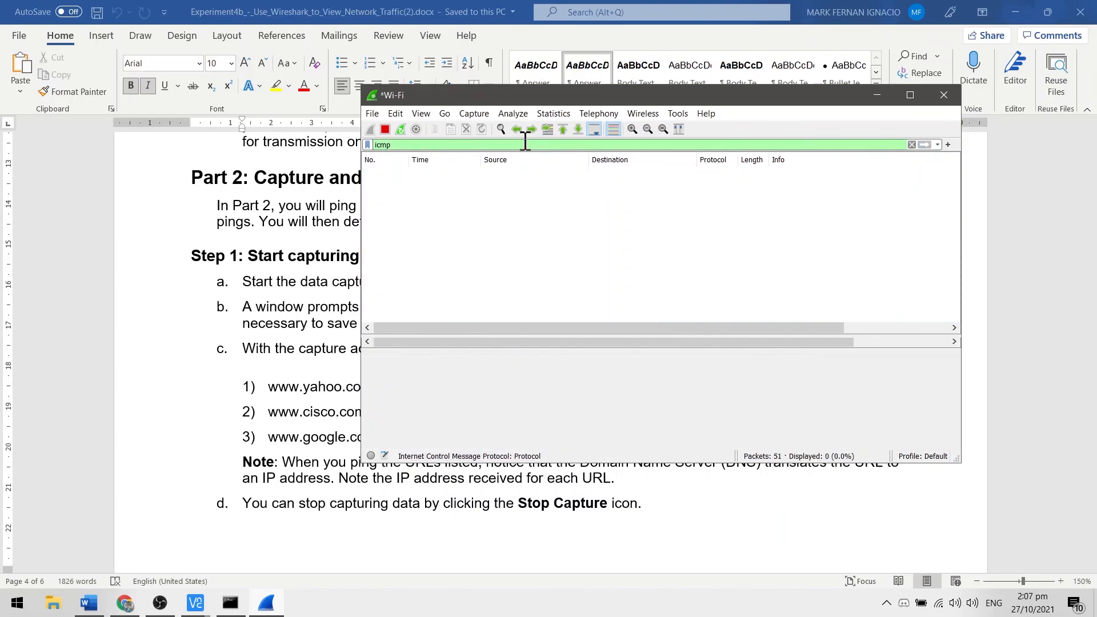
{"action": "left_click", "coordinate": [268, 357]}
{"action": "scroll", "coordinate": [586, 349], "scroll_direction": "down", "scroll_amount": 1}
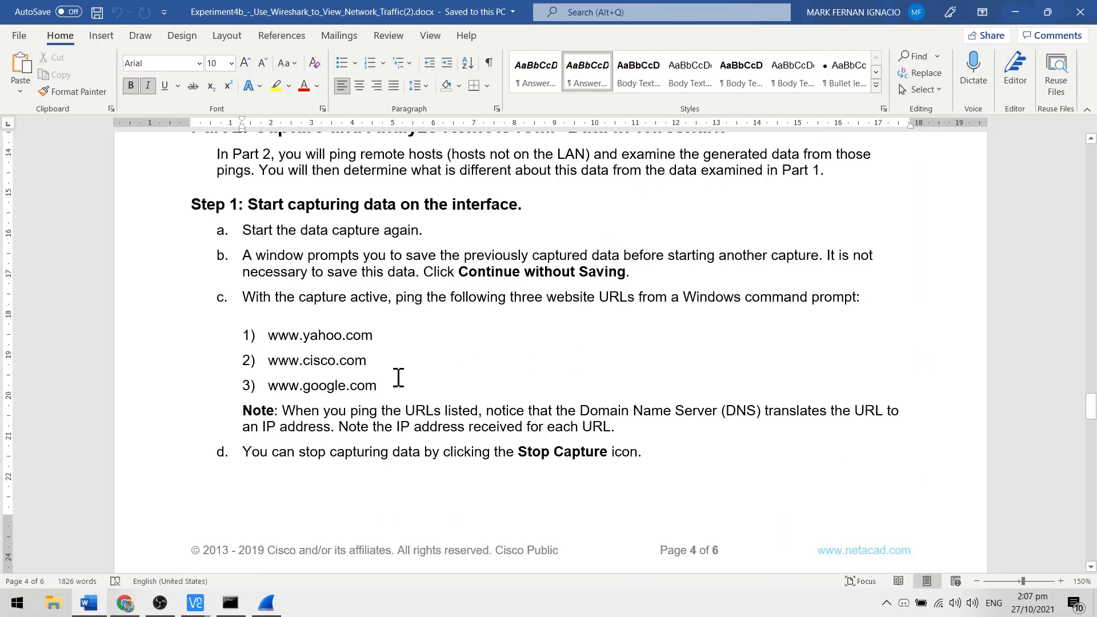
{"action": "left_click_drag", "start_coordinate": [394, 385], "coordinate": [324, 353]}
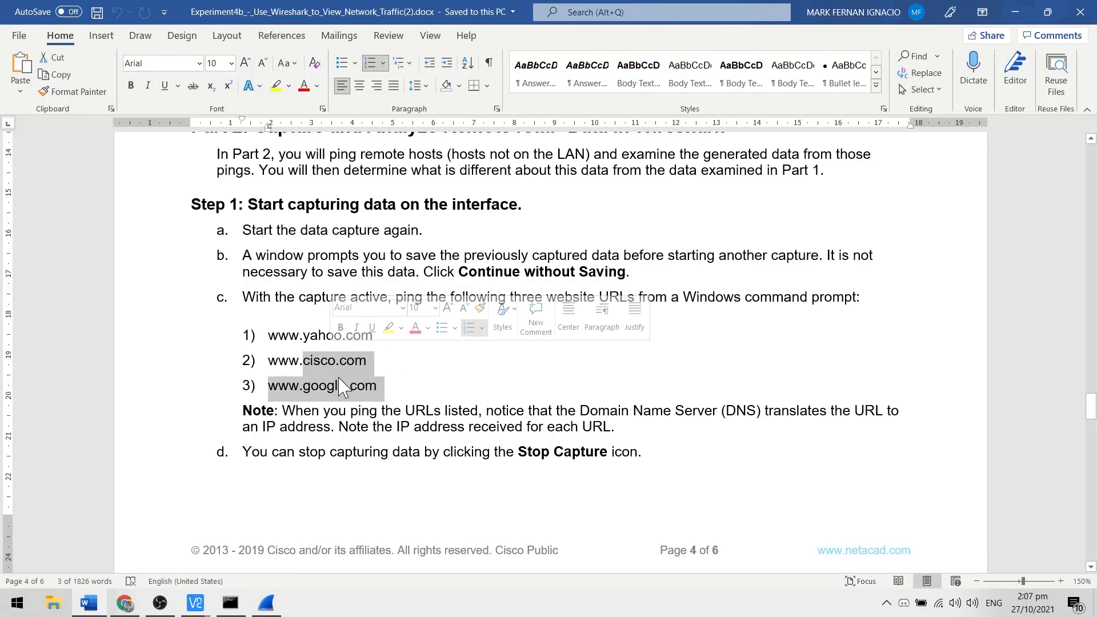
{"action": "left_click", "coordinate": [348, 394]}
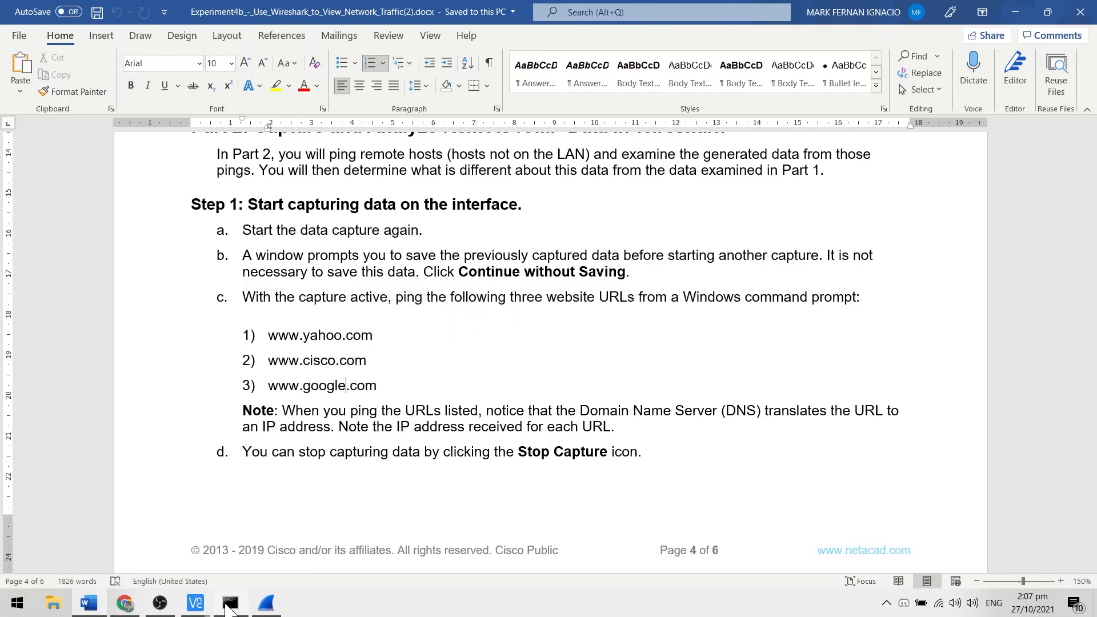
{"action": "key", "text": "alt+Tab"}
{"action": "scroll", "coordinate": [625, 439], "scroll_direction": "down", "scroll_amount": 12}
{"action": "scroll", "coordinate": [535, 320], "scroll_direction": "up", "scroll_amount": 3}
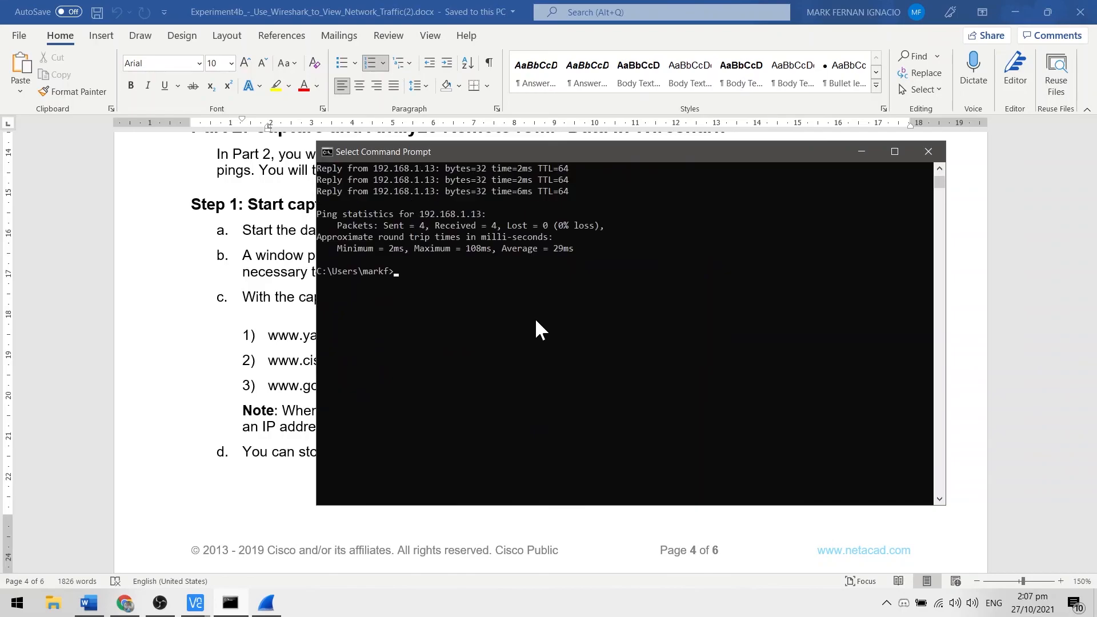
{"action": "type", "text": "ping "}
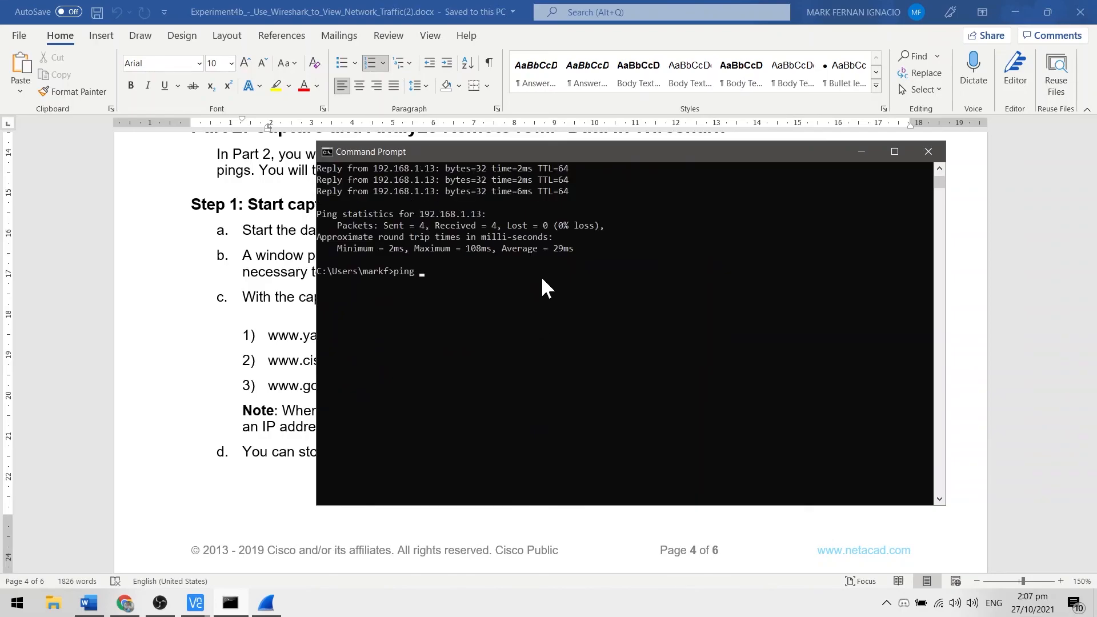
{"action": "type", "text": "www.yahoo.com"}
{"action": "key", "text": "Return"}
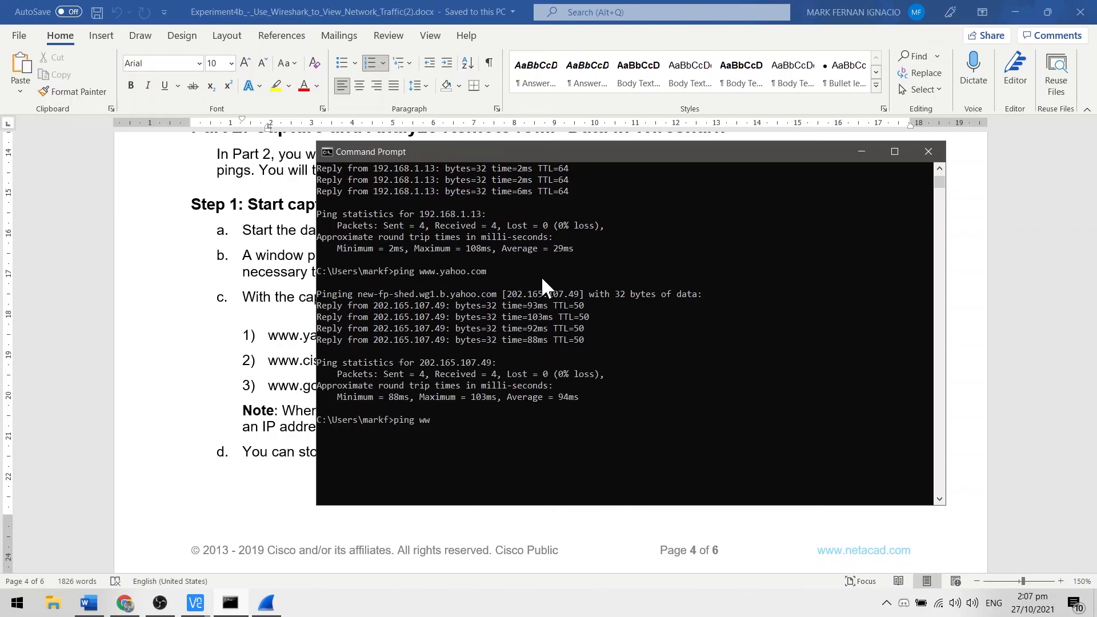
{"action": "type", "text": "cisco.com"}
{"action": "key", "text": "Return"}
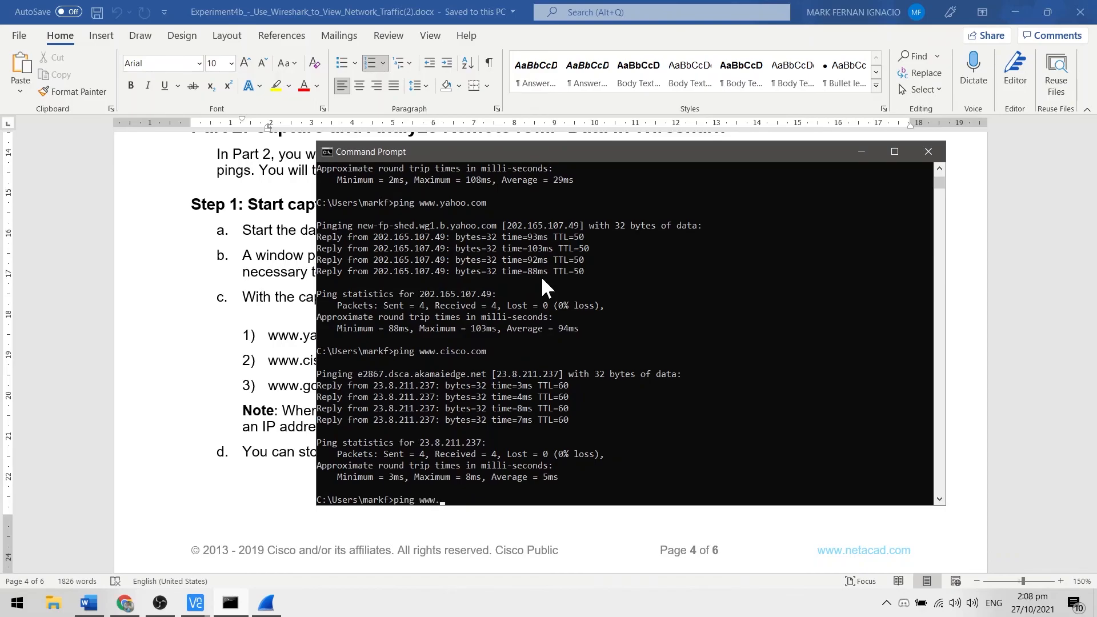
{"action": "type", "text": "om"}
{"action": "key", "text": "Return"}
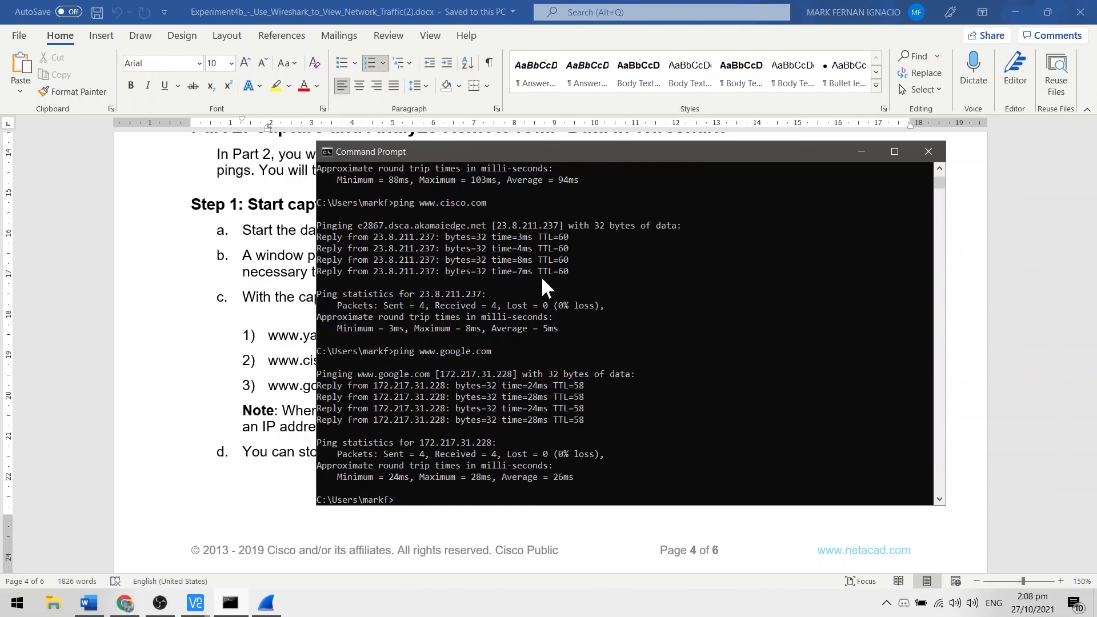
Step: Review the ping output for yahoo, cisco and google, checking the IP address resolved for each URL
{"action": "scroll", "coordinate": [612, 436], "scroll_direction": "up", "scroll_amount": 5}
{"action": "scroll", "coordinate": [612, 431], "scroll_direction": "up", "scroll_amount": 4}
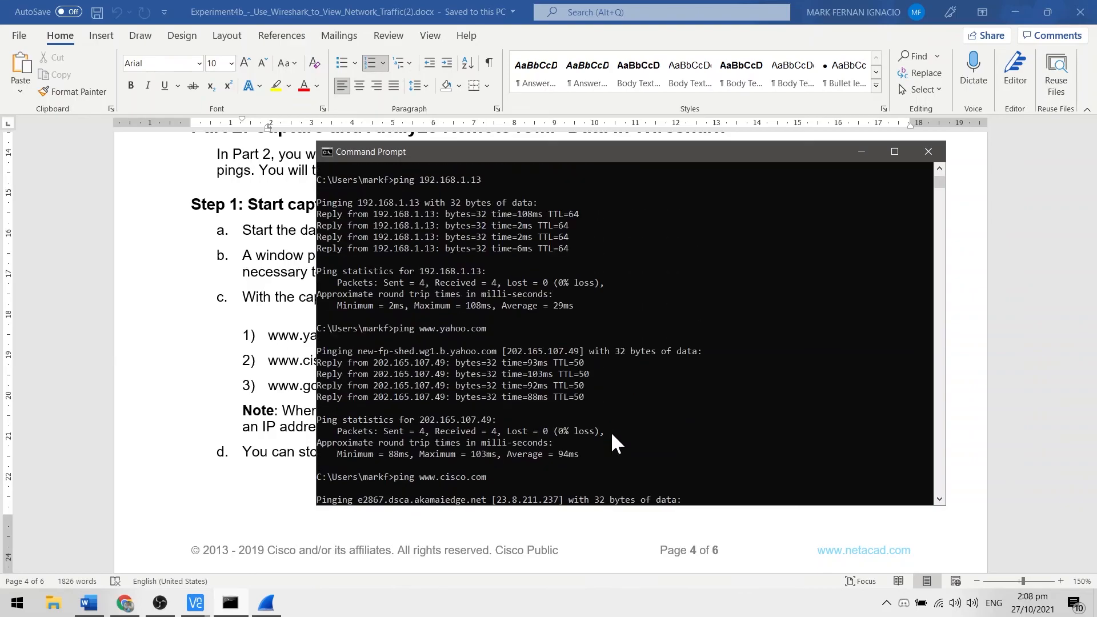
{"action": "scroll", "coordinate": [512, 347], "scroll_direction": "down", "scroll_amount": 2}
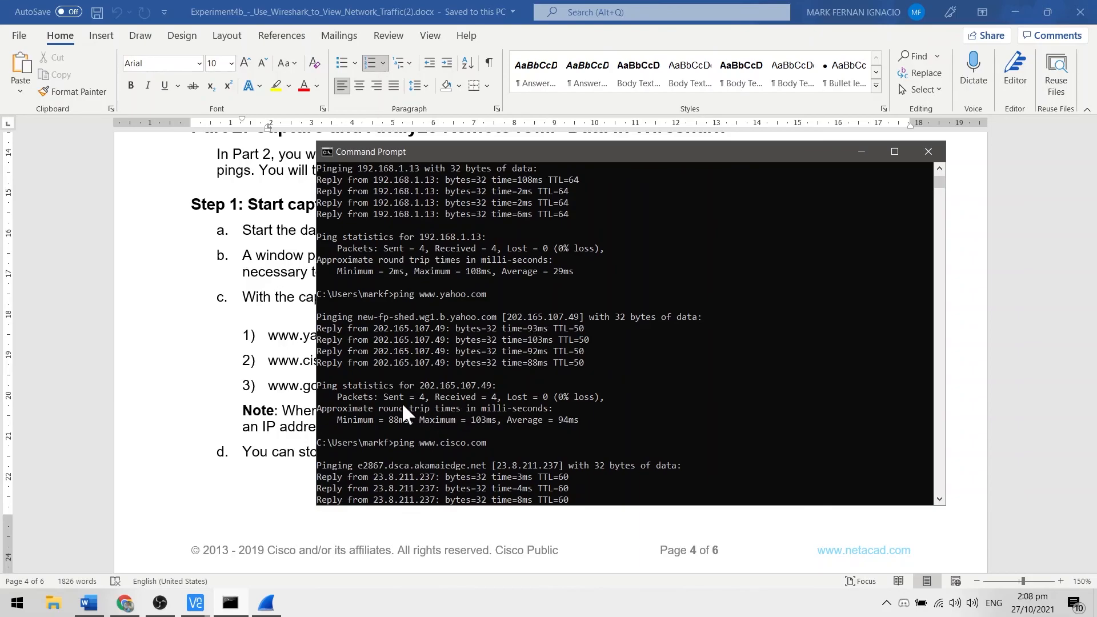
{"action": "scroll", "coordinate": [454, 396], "scroll_direction": "down", "scroll_amount": 4}
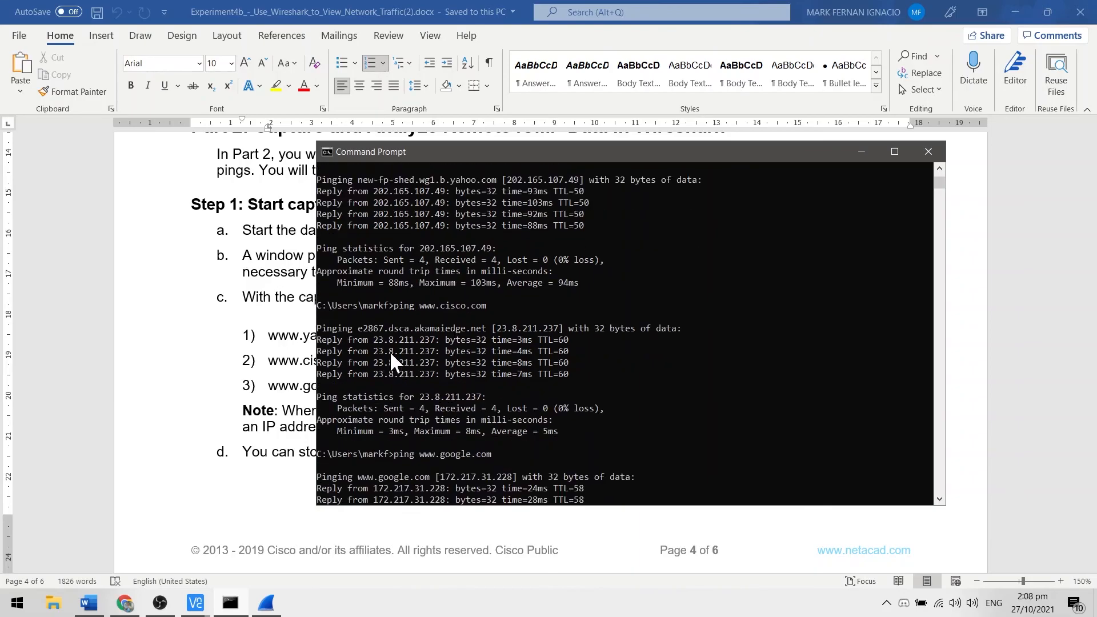
{"action": "left_click", "coordinate": [461, 359]}
{"action": "scroll", "coordinate": [468, 389], "scroll_direction": "down", "scroll_amount": 2}
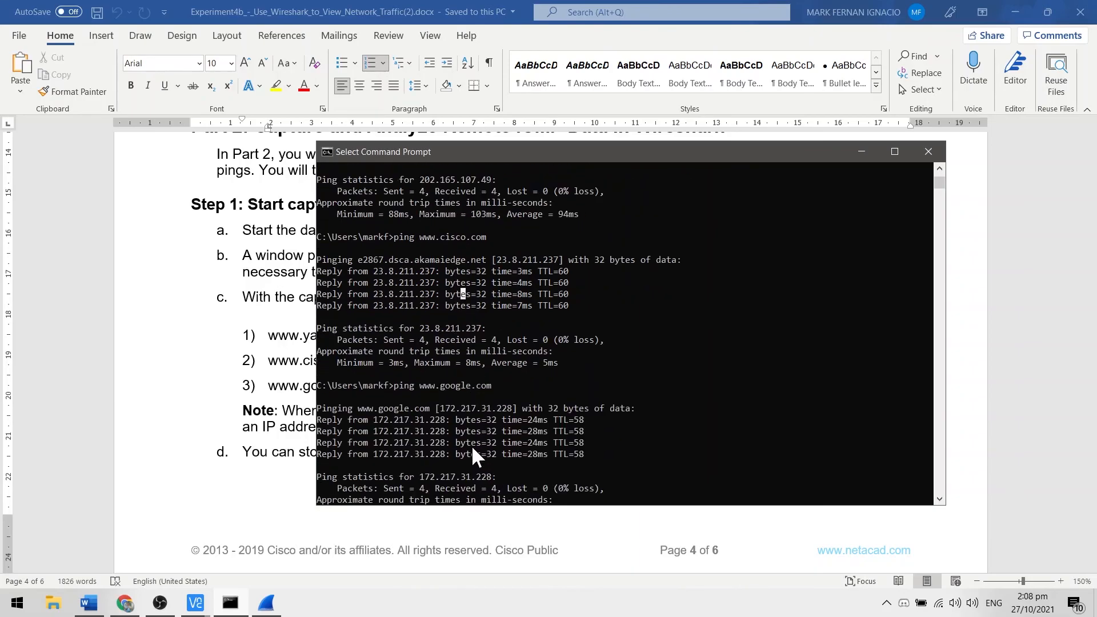
{"action": "left_click", "coordinate": [471, 445]}
{"action": "scroll", "coordinate": [460, 416], "scroll_direction": "up", "scroll_amount": 1}
{"action": "scroll", "coordinate": [461, 417], "scroll_direction": "down", "scroll_amount": 2}
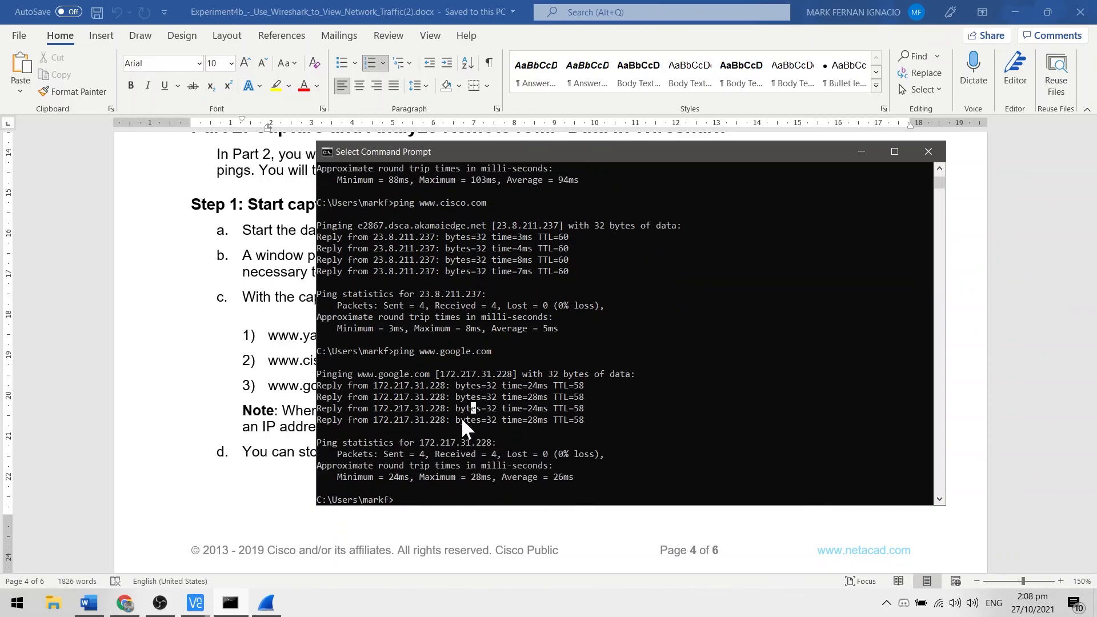
Step: Read Step 1d in the lab document, check the ICMP packets in Wireshark, and stop the Wi-Fi capture
{"action": "left_click", "coordinate": [258, 401]}
{"action": "scroll", "coordinate": [449, 388], "scroll_direction": "down", "scroll_amount": 3}
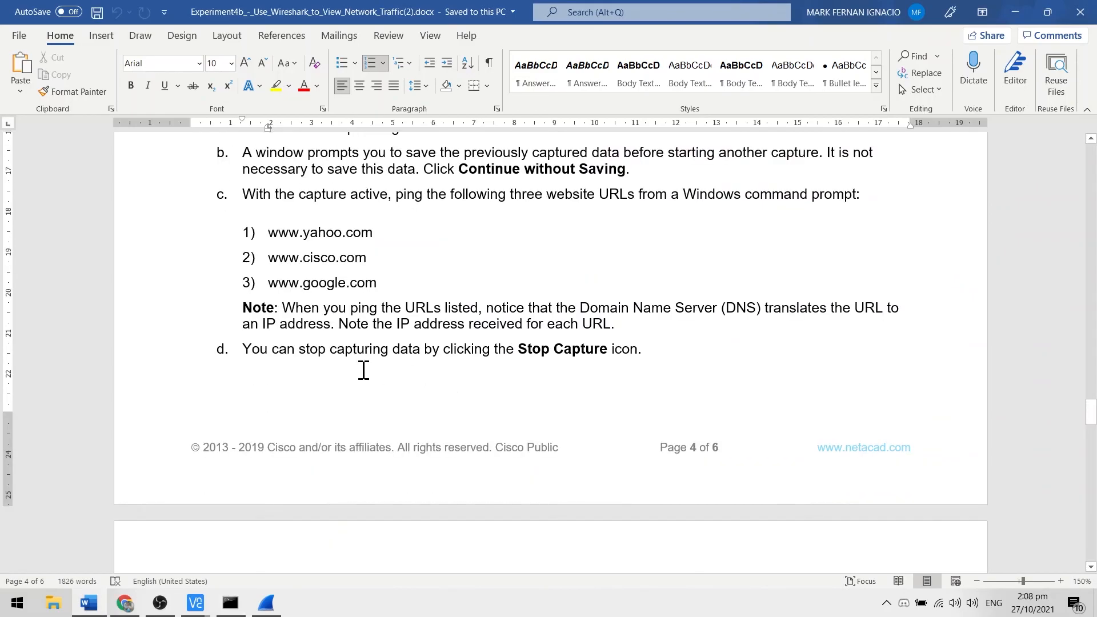
{"action": "left_click", "coordinate": [450, 350]}
{"action": "left_click", "coordinate": [267, 603]}
{"action": "scroll", "coordinate": [709, 257], "scroll_direction": "up", "scroll_amount": 4}
{"action": "scroll", "coordinate": [803, 268], "scroll_direction": "up", "scroll_amount": 4}
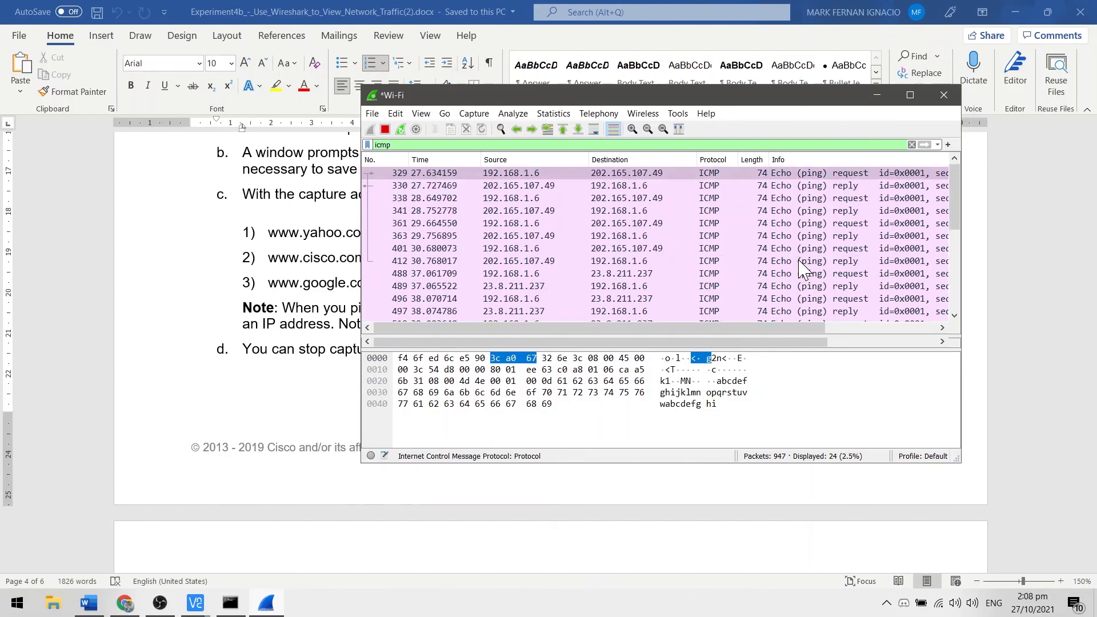
{"action": "scroll", "coordinate": [803, 269], "scroll_direction": "down", "scroll_amount": 5}
{"action": "scroll", "coordinate": [803, 268], "scroll_direction": "up", "scroll_amount": 4}
{"action": "left_click", "coordinate": [384, 130]}
{"action": "left_click", "coordinate": [318, 377]}
{"action": "scroll", "coordinate": [440, 331], "scroll_direction": "down", "scroll_amount": 6}
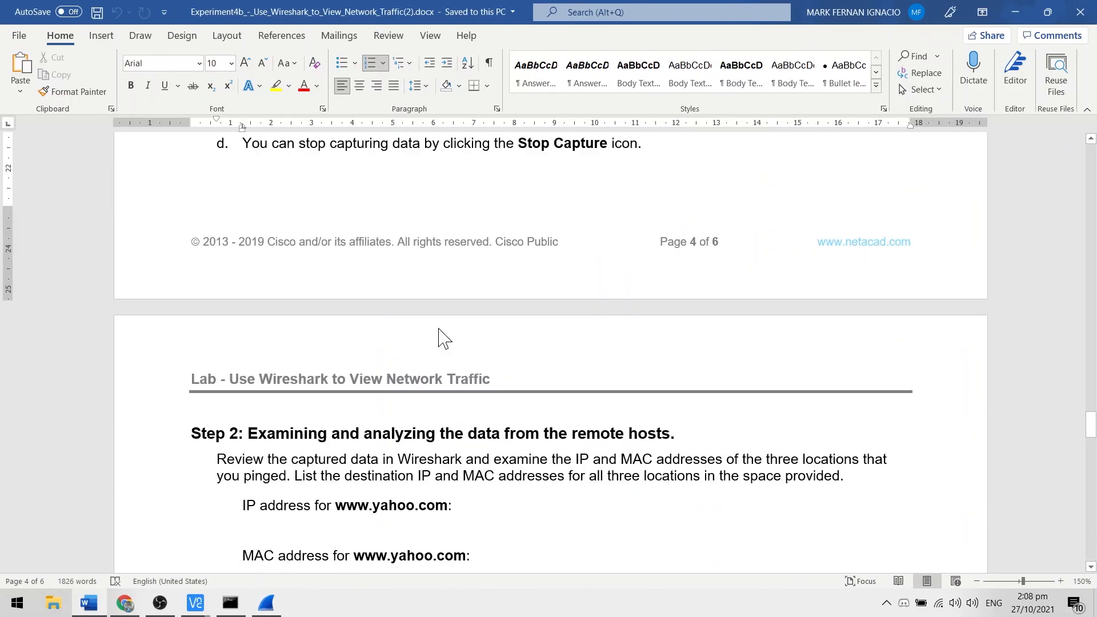
{"action": "scroll", "coordinate": [394, 321], "scroll_direction": "down", "scroll_amount": 3}
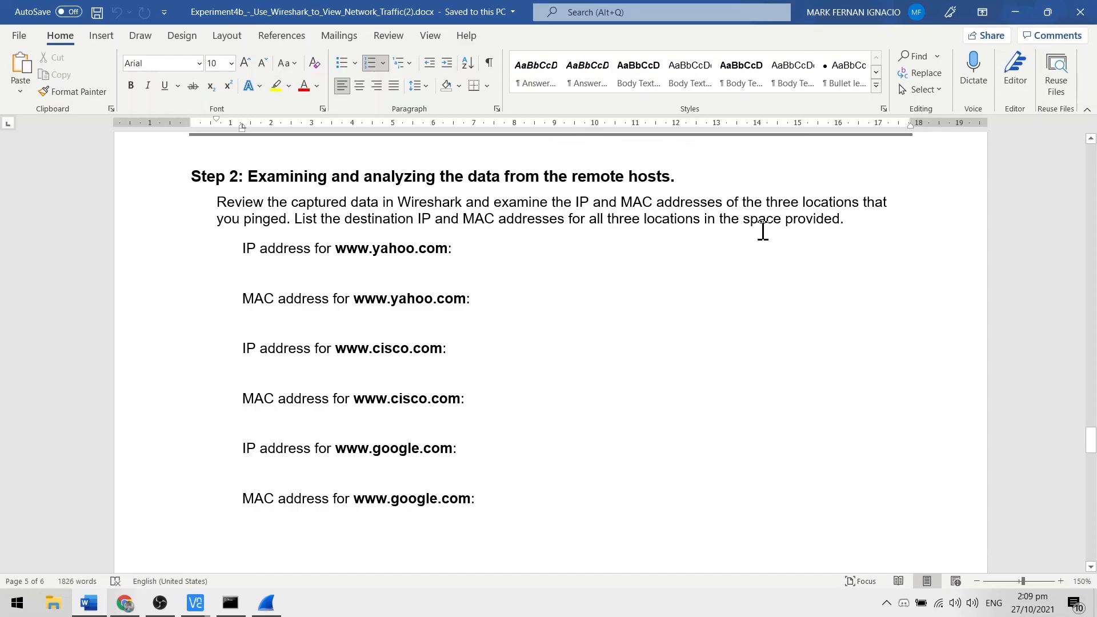
{"action": "scroll", "coordinate": [617, 228], "scroll_direction": "down", "scroll_amount": 1}
{"action": "left_click", "coordinate": [604, 226]}
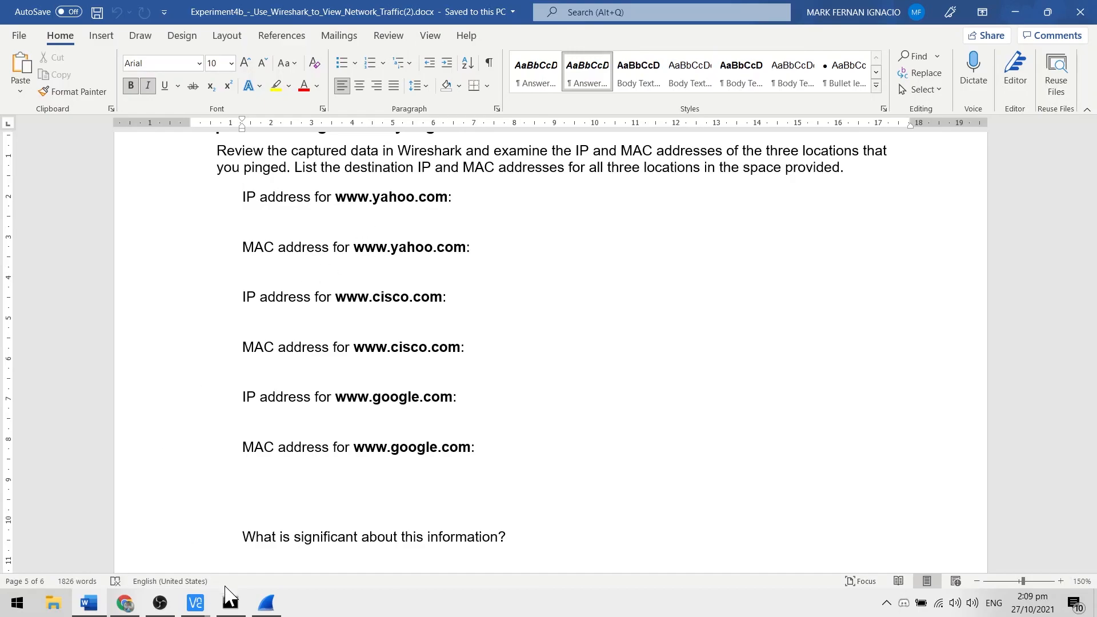
{"action": "left_click", "coordinate": [231, 604]}
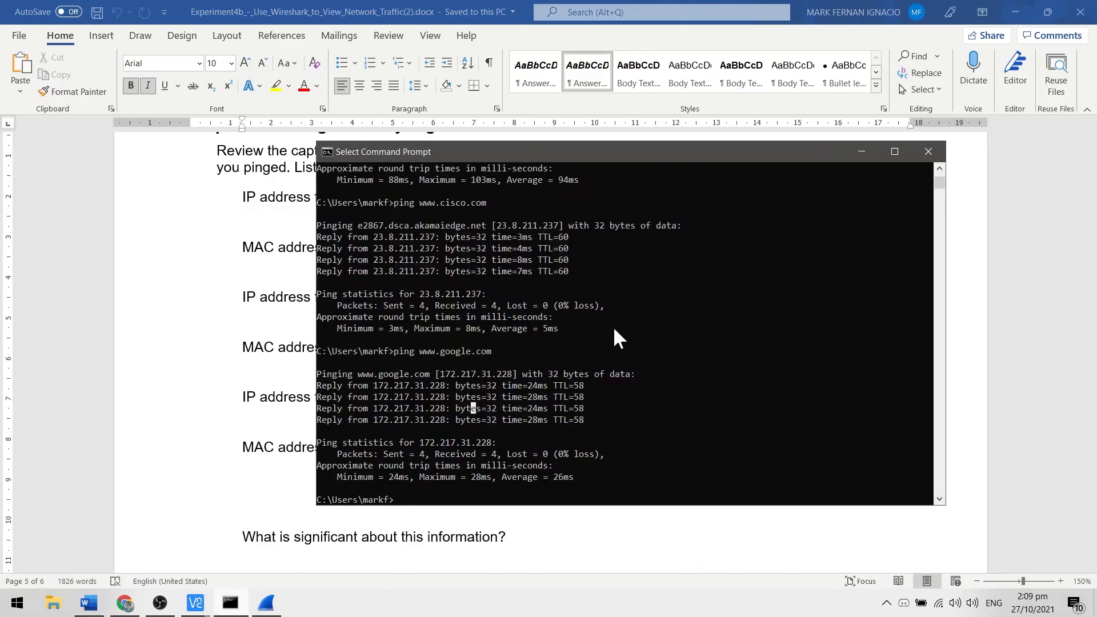
{"action": "scroll", "coordinate": [614, 329], "scroll_direction": "up", "scroll_amount": 5}
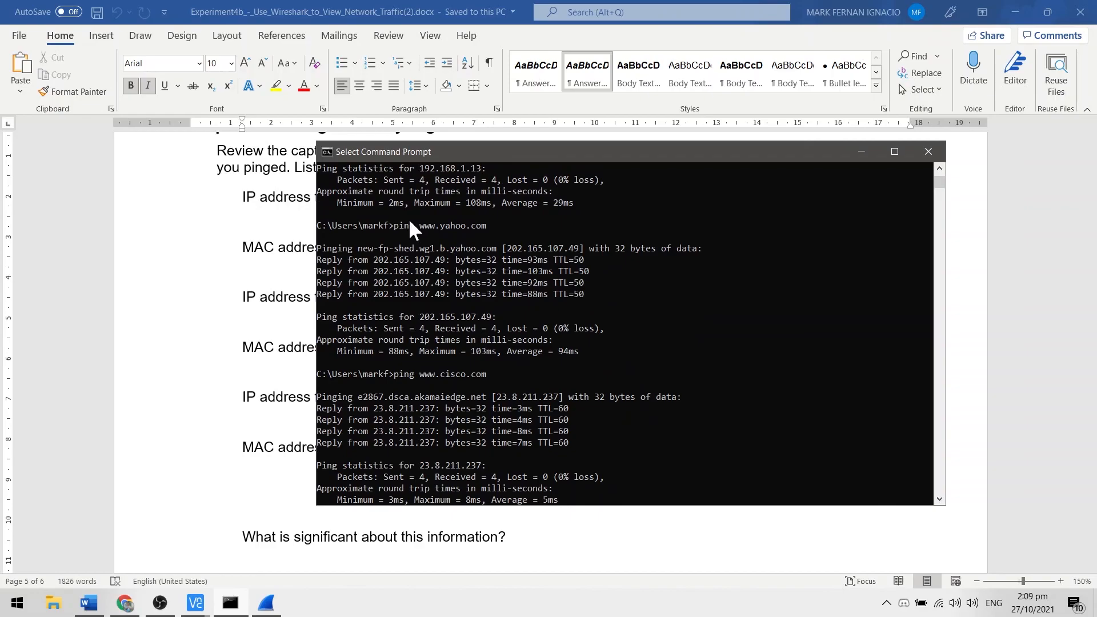
{"action": "left_click_drag", "start_coordinate": [352, 216], "coordinate": [551, 307]}
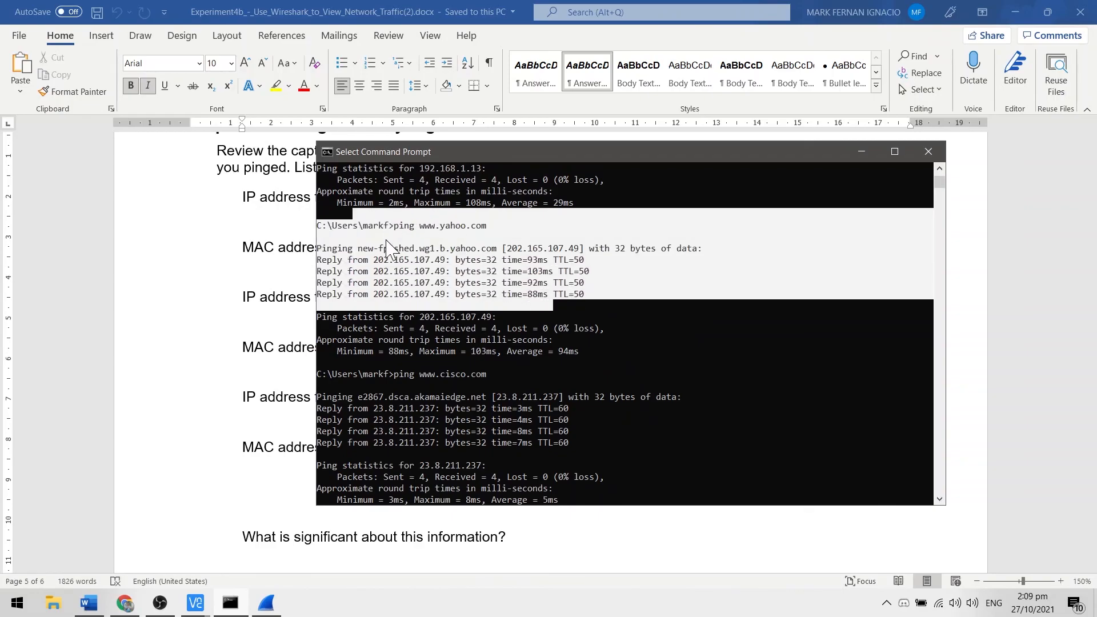
{"action": "left_click_drag", "start_coordinate": [556, 158], "coordinate": [662, 181]}
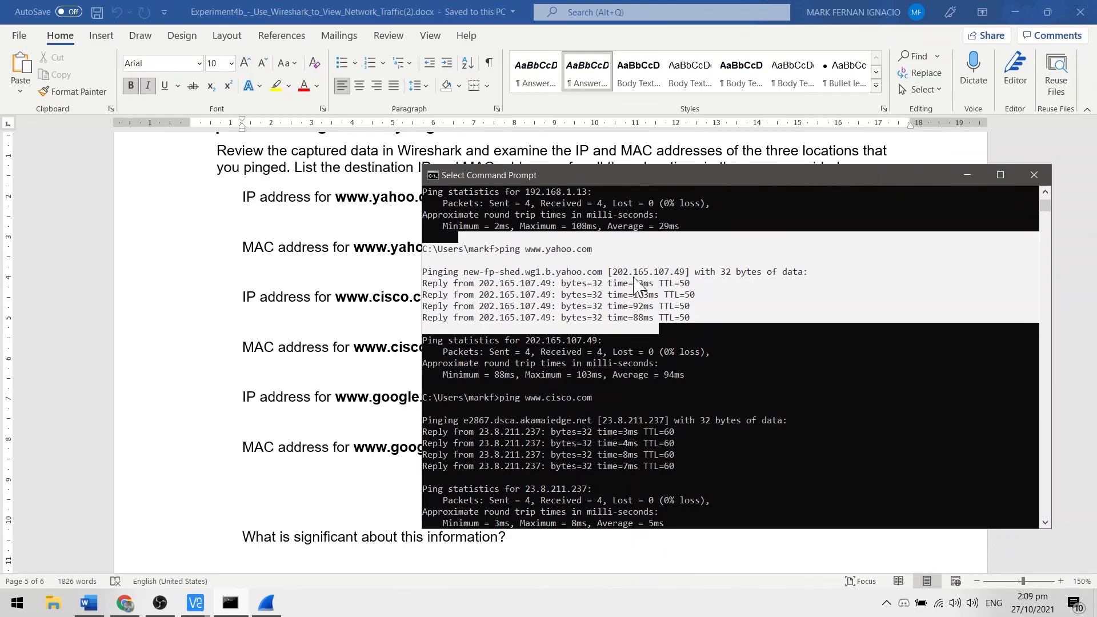
{"action": "left_click", "coordinate": [677, 272]}
{"action": "left_click_drag", "start_coordinate": [662, 192], "coordinate": [675, 257]}
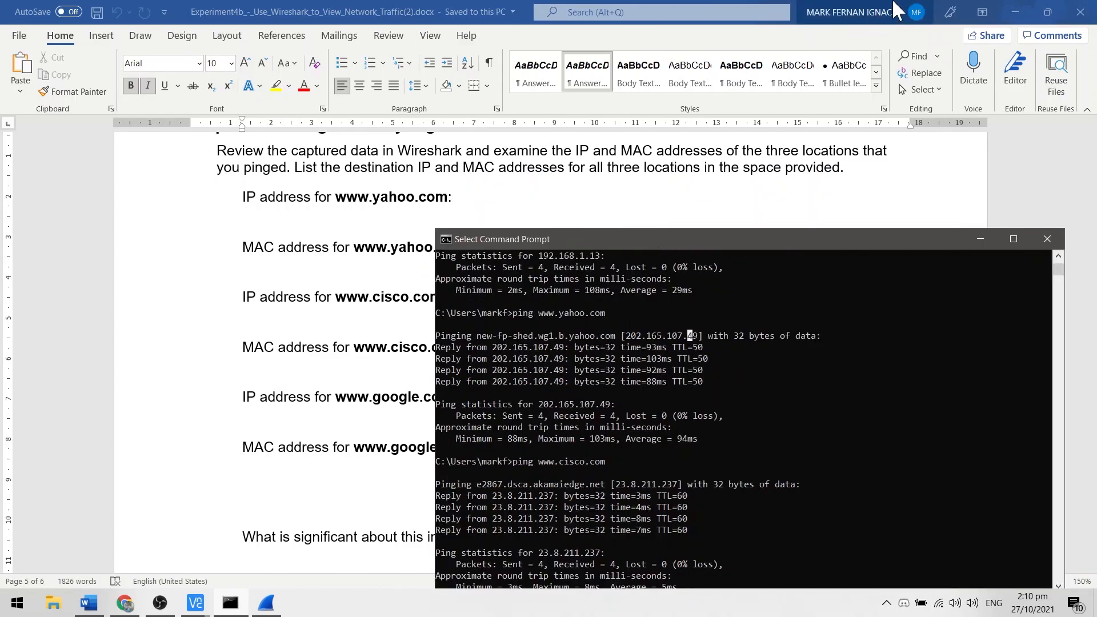
{"action": "left_click_drag", "start_coordinate": [521, 20], "coordinate": [1, 164]}
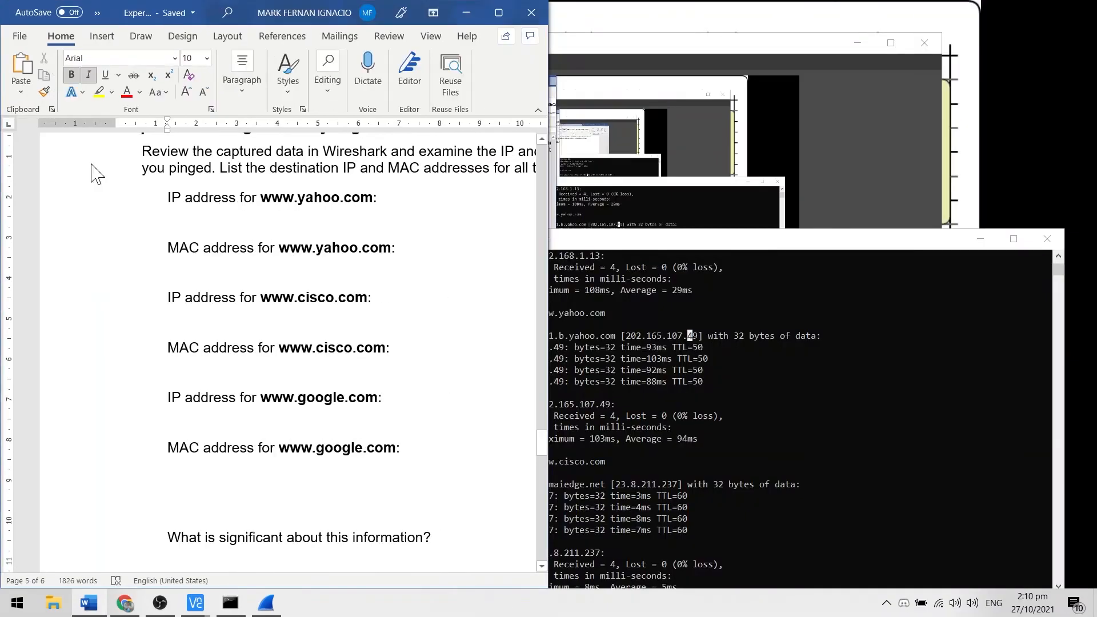
{"action": "left_click", "coordinate": [678, 192]}
{"action": "left_click", "coordinate": [293, 225]}
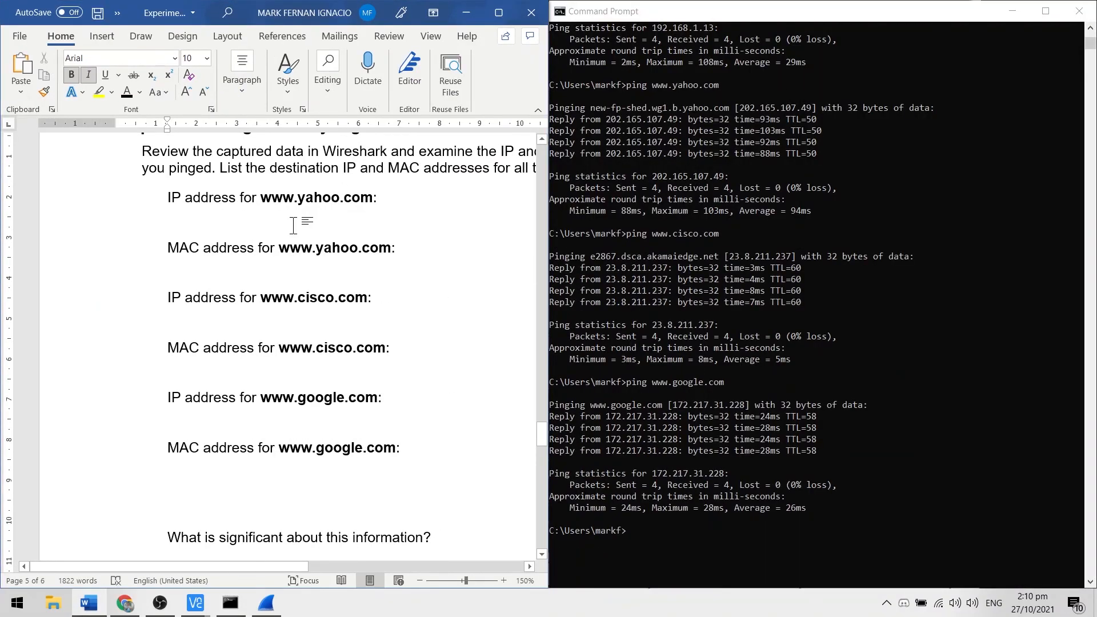
{"action": "type", "text": "202.165.107.49"}
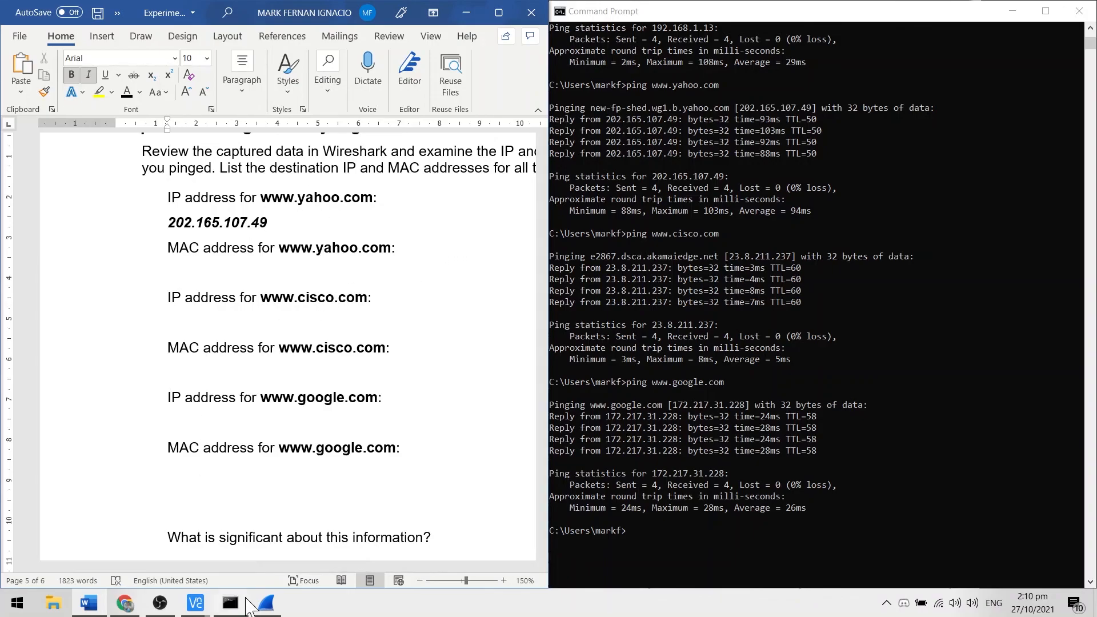
Step: Open Wireshark packet 329, the echo request to 202.165.107.49, in its own window beside the lab document, with the main Wireshark window minimized
{"action": "left_click", "coordinate": [266, 602]}
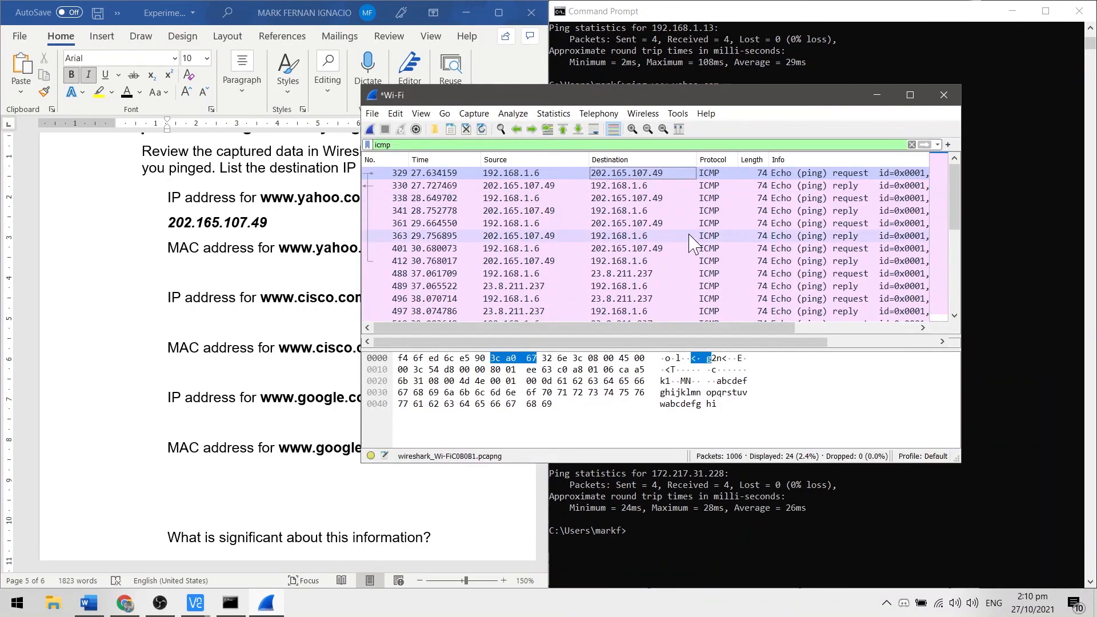
{"action": "left_click", "coordinate": [743, 186]}
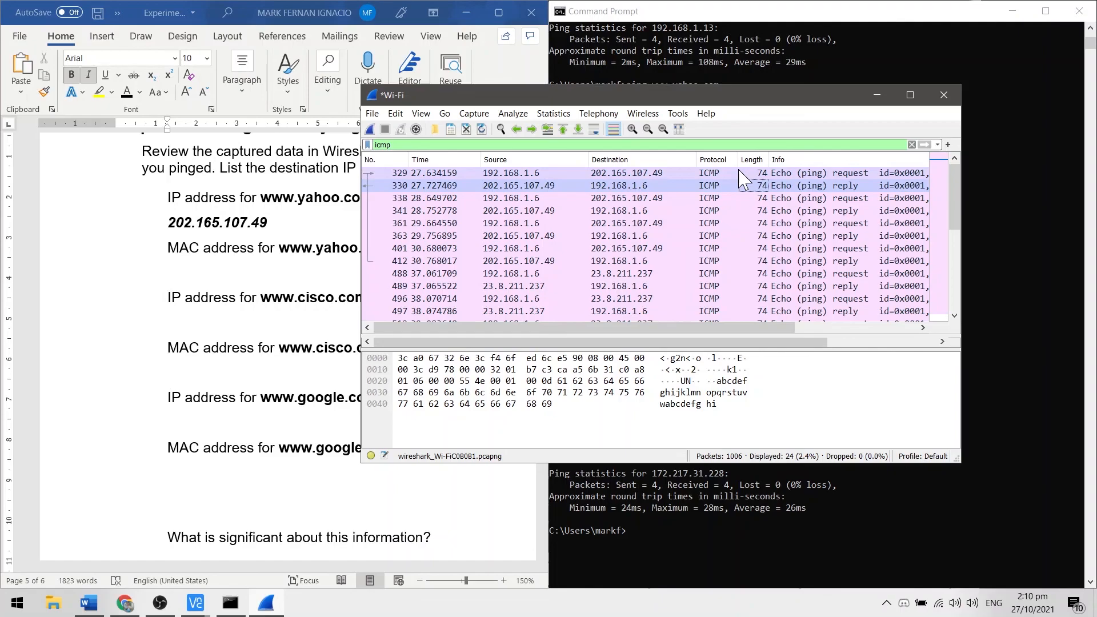
{"action": "double_click", "coordinate": [739, 173]}
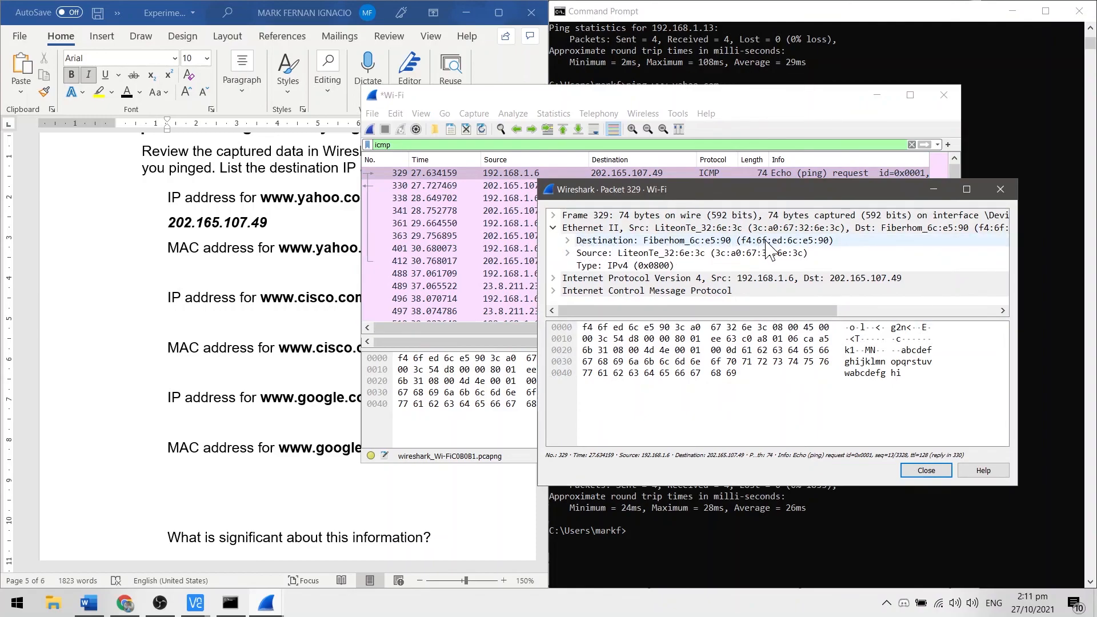
{"action": "left_click", "coordinate": [877, 95]}
{"action": "left_click_drag", "start_coordinate": [746, 189], "coordinate": [786, 148]}
{"action": "left_click", "coordinate": [343, 272]}
{"action": "type", "text": "f4:6f:ed"}
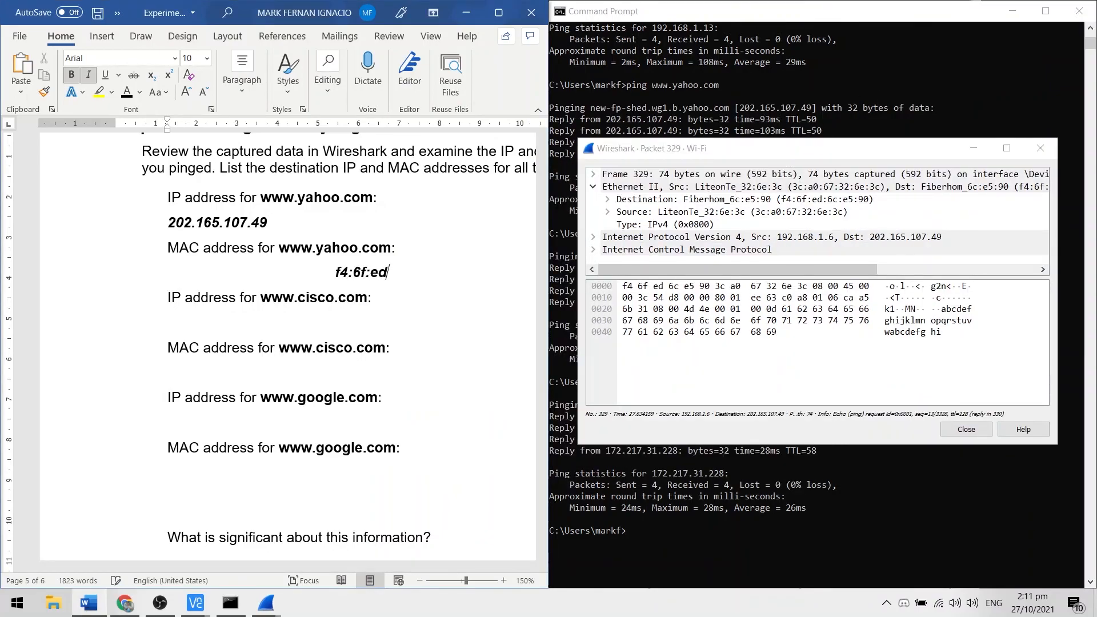
{"action": "type", "text": ":6c:e5:90"}
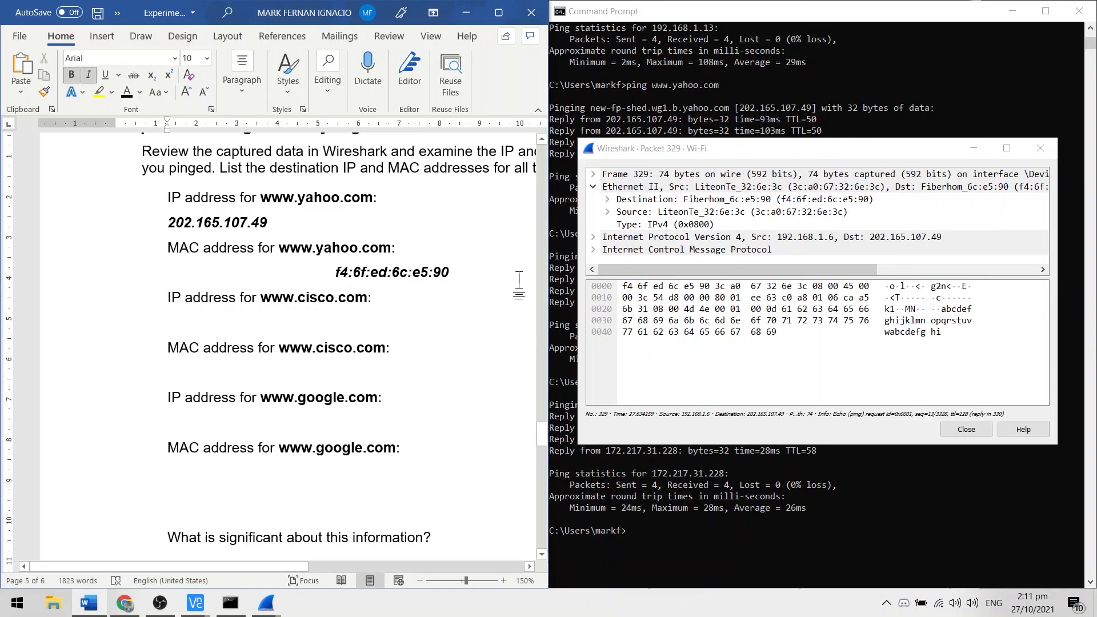
{"action": "left_click", "coordinate": [752, 87]}
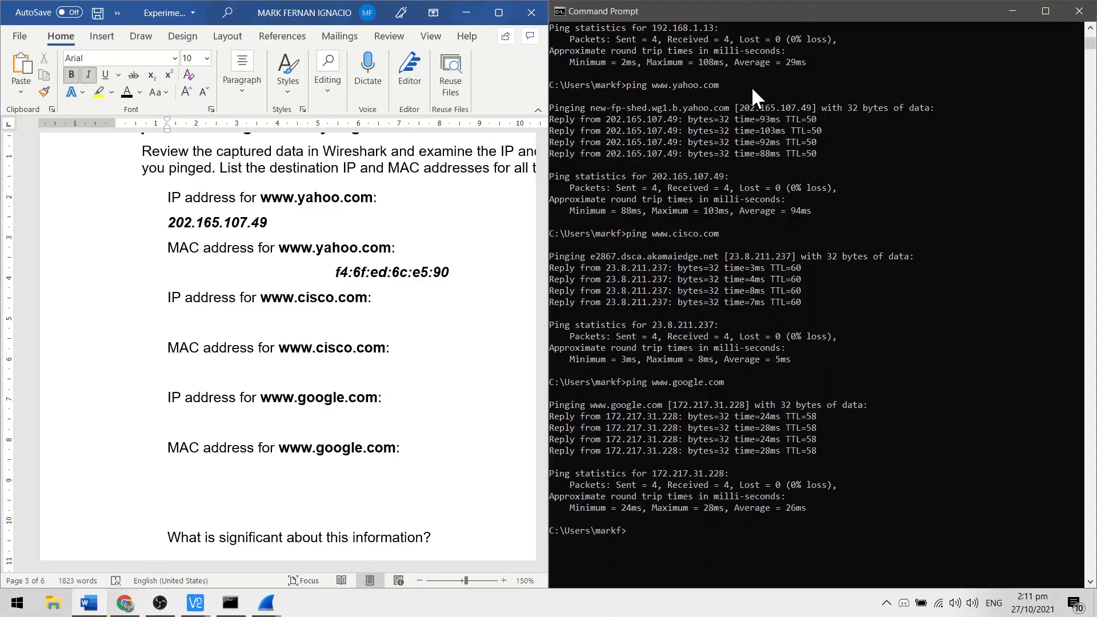
{"action": "left_click", "coordinate": [396, 319]}
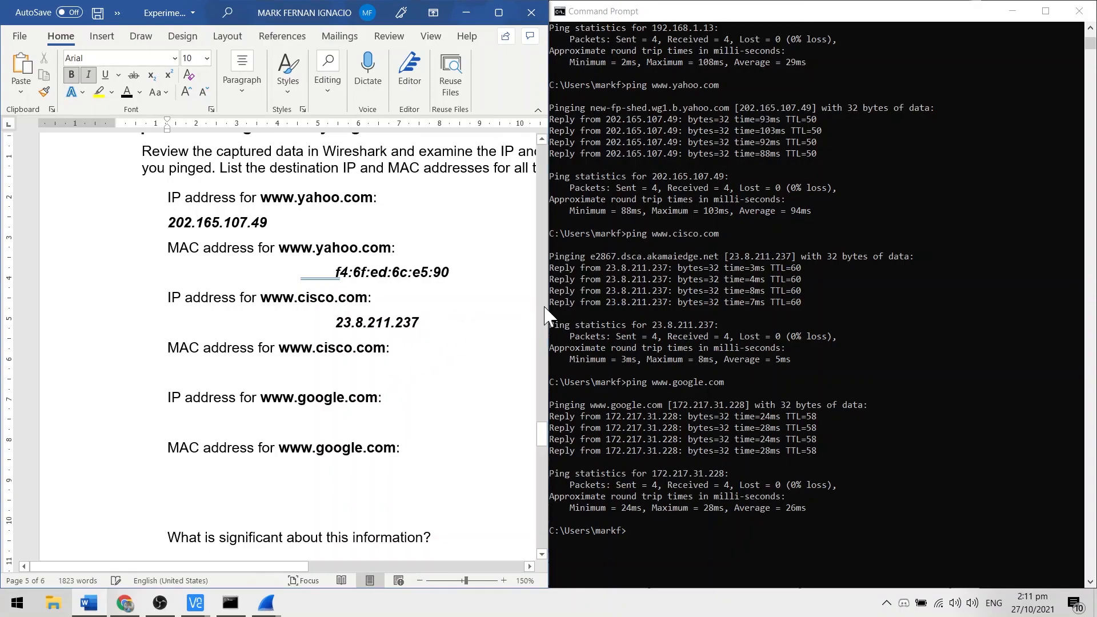
{"action": "left_click", "coordinate": [668, 274]}
Step: Open Wireshark packet 488, the echo request to 23.8.211.237, in its own window beside the lab document
{"action": "left_click", "coordinate": [263, 610]}
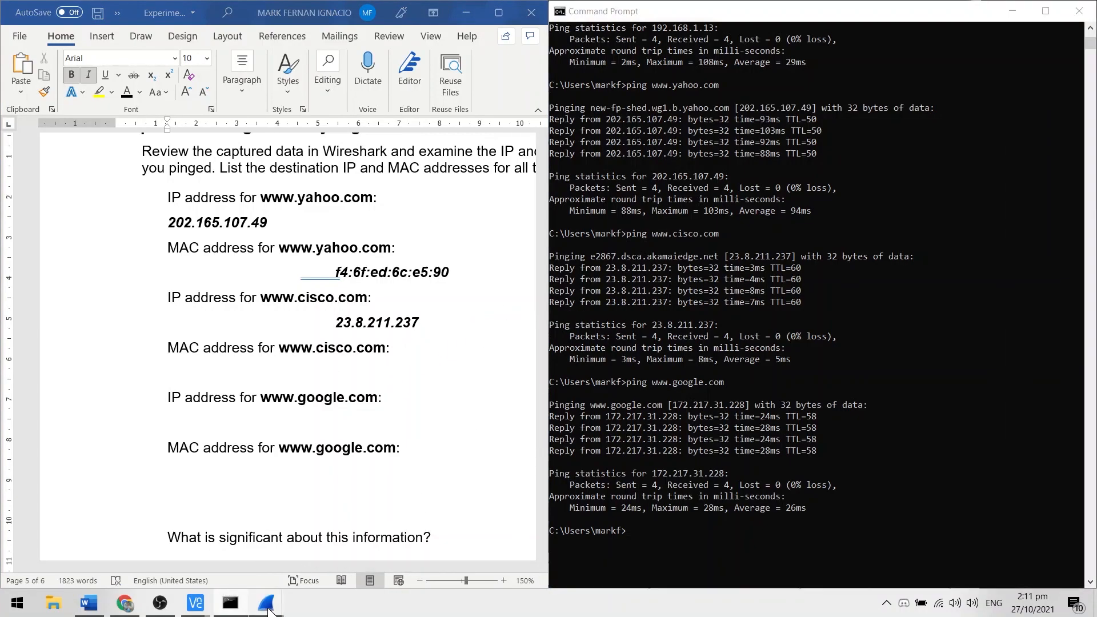
{"action": "left_click", "coordinate": [236, 557]}
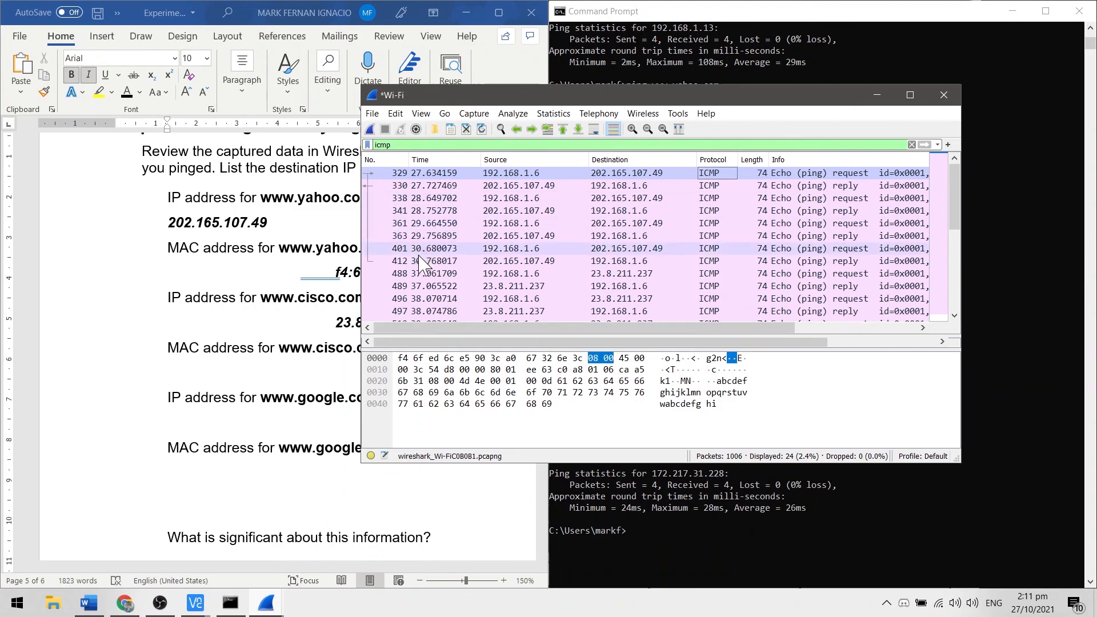
{"action": "left_click", "coordinate": [438, 275]}
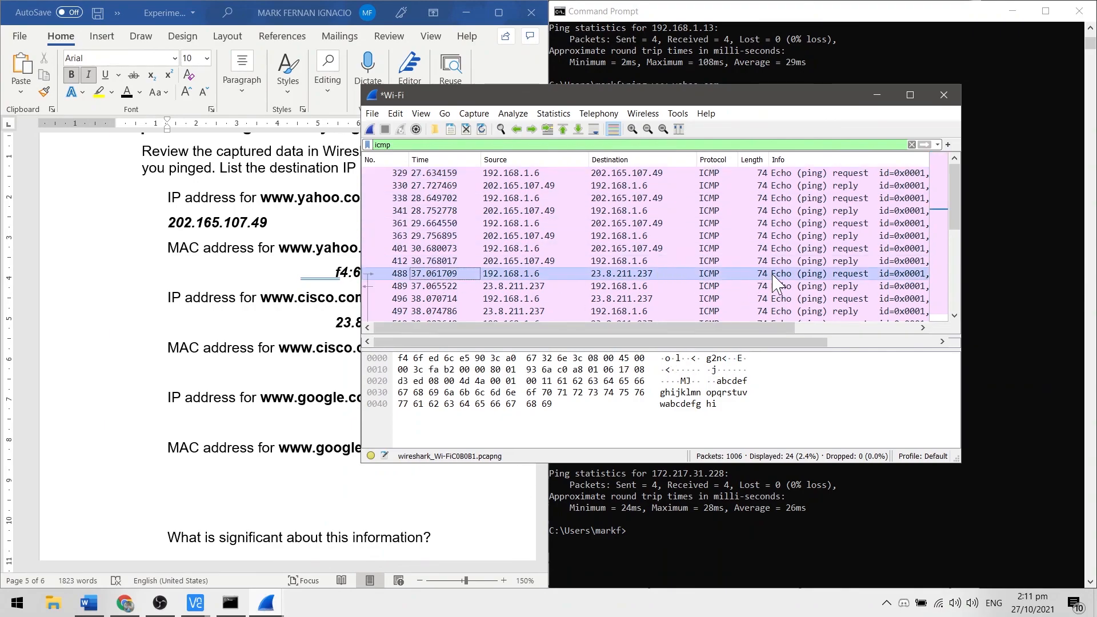
{"action": "left_click", "coordinate": [671, 274]}
{"action": "double_click", "coordinate": [676, 275]}
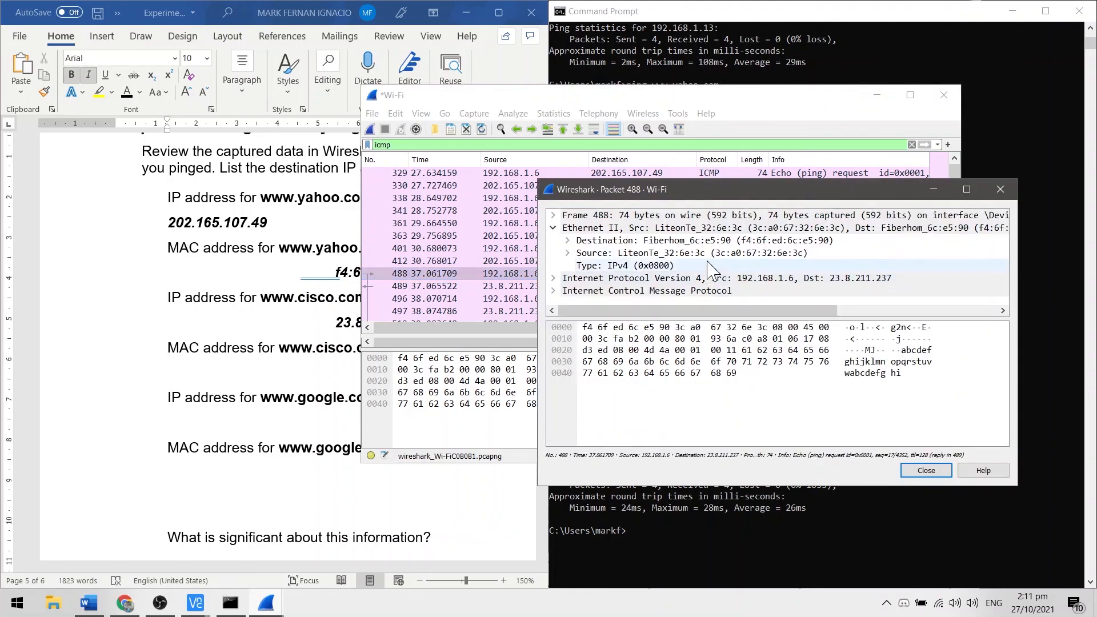
{"action": "left_click_drag", "start_coordinate": [744, 189], "coordinate": [783, 150]}
{"action": "left_click", "coordinate": [391, 372]}
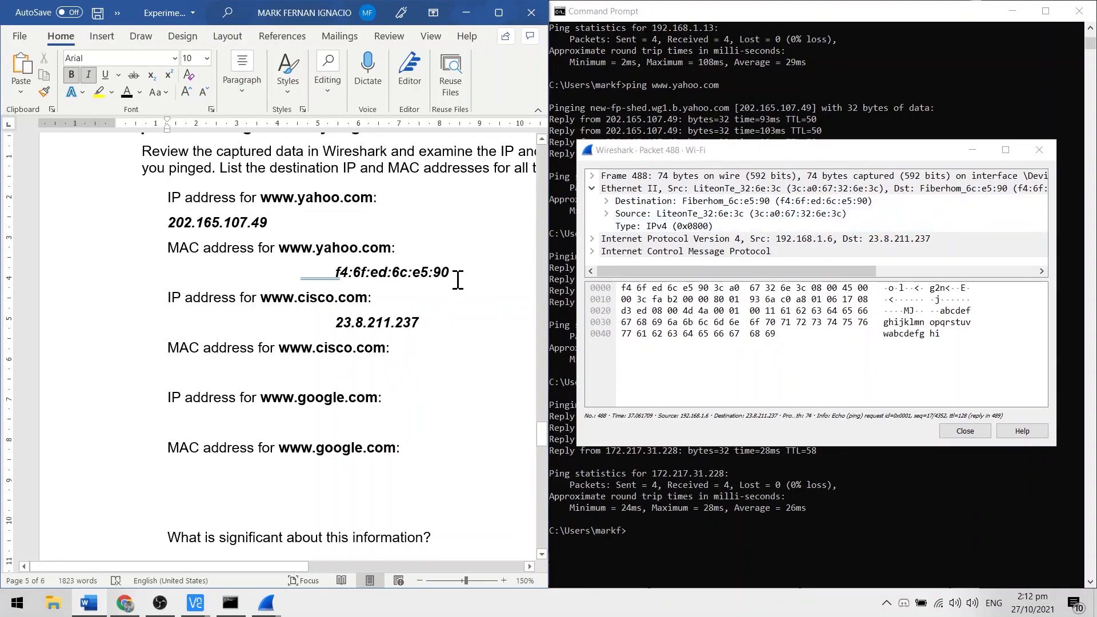
{"action": "left_click_drag", "start_coordinate": [458, 280], "coordinate": [347, 292]}
{"action": "key", "text": "ctrl+c"}
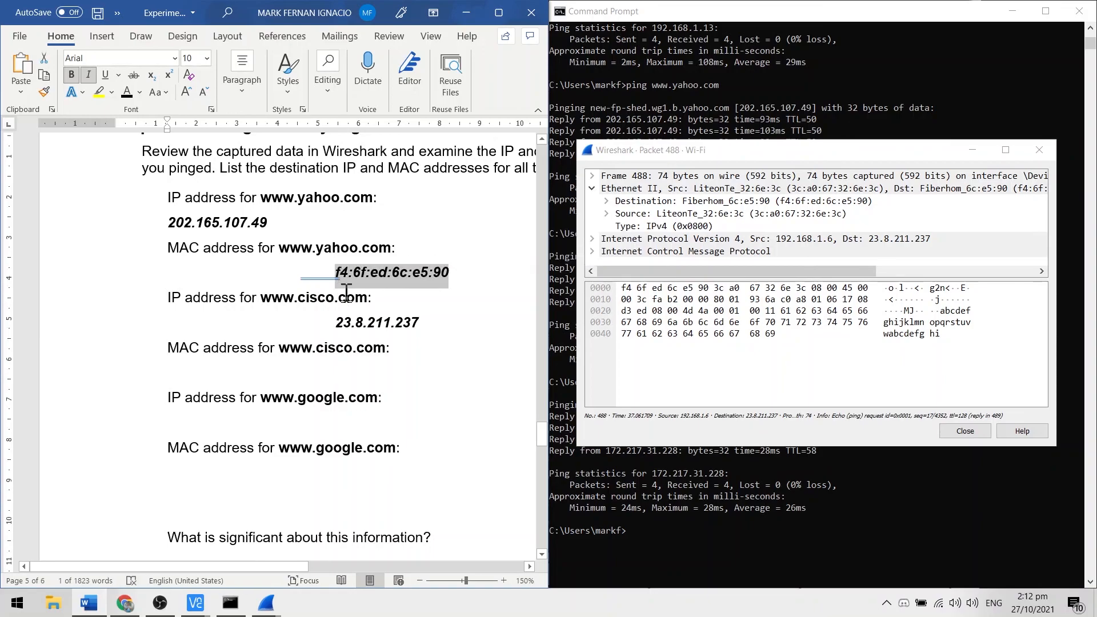
{"action": "left_click", "coordinate": [369, 369]}
{"action": "key", "text": "ctrl+v"}
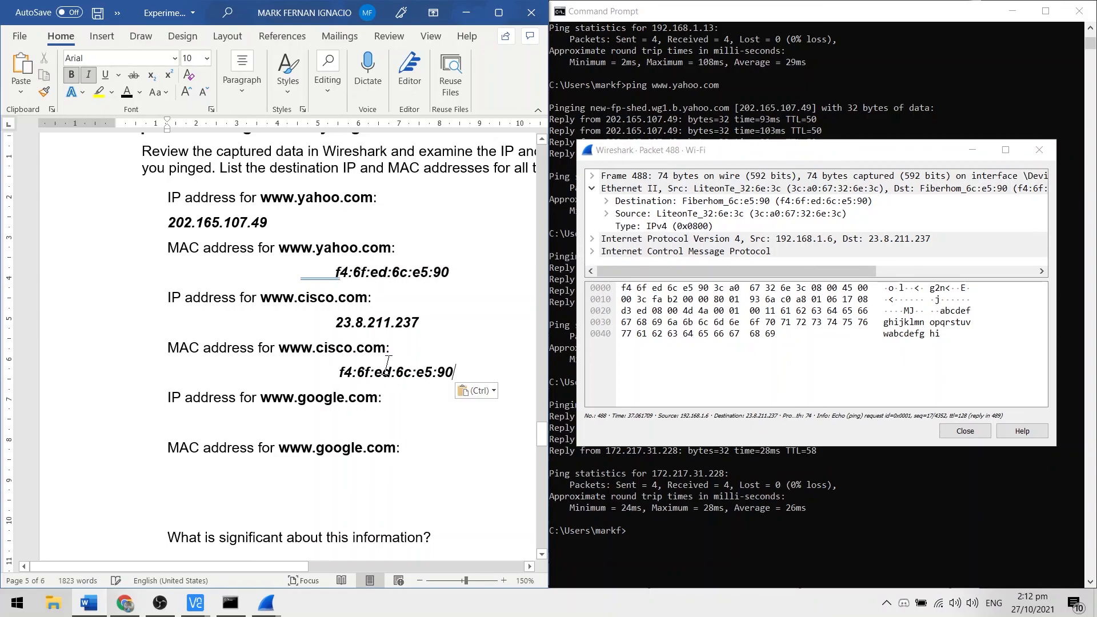
{"action": "left_click", "coordinate": [1040, 150]}
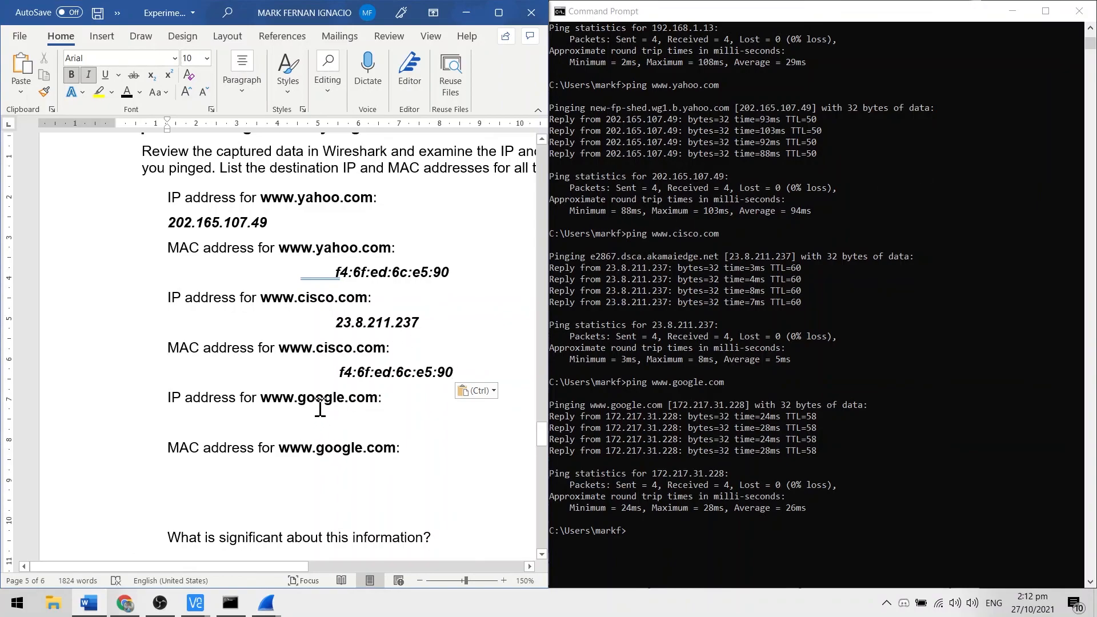
{"action": "left_click", "coordinate": [420, 421]}
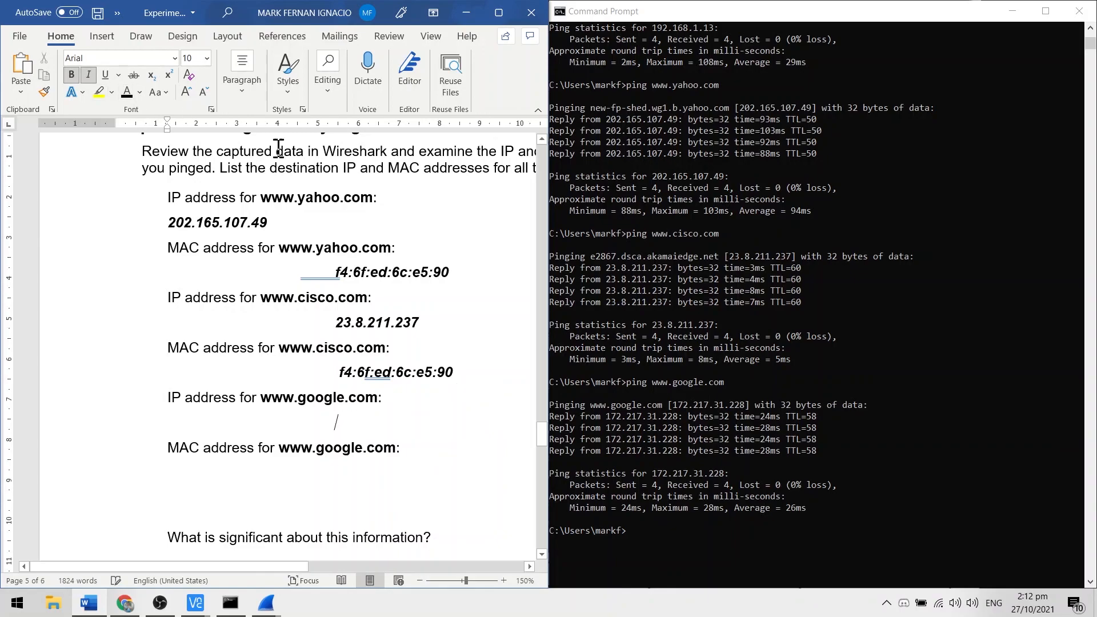
{"action": "scroll", "coordinate": [684, 426], "scroll_direction": "down", "scroll_amount": 1}
{"action": "type", "text": "172.217.31.228"}
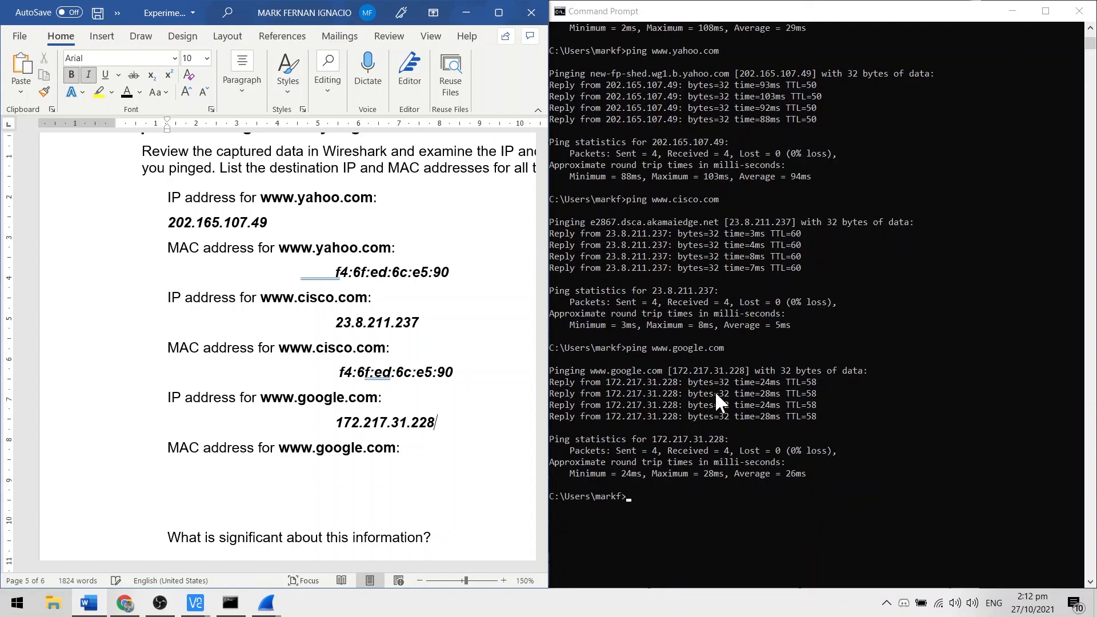
{"action": "left_click", "coordinate": [743, 364]}
{"action": "left_click_drag", "start_coordinate": [672, 373], "coordinate": [744, 373]}
{"action": "left_click", "coordinate": [394, 472]}
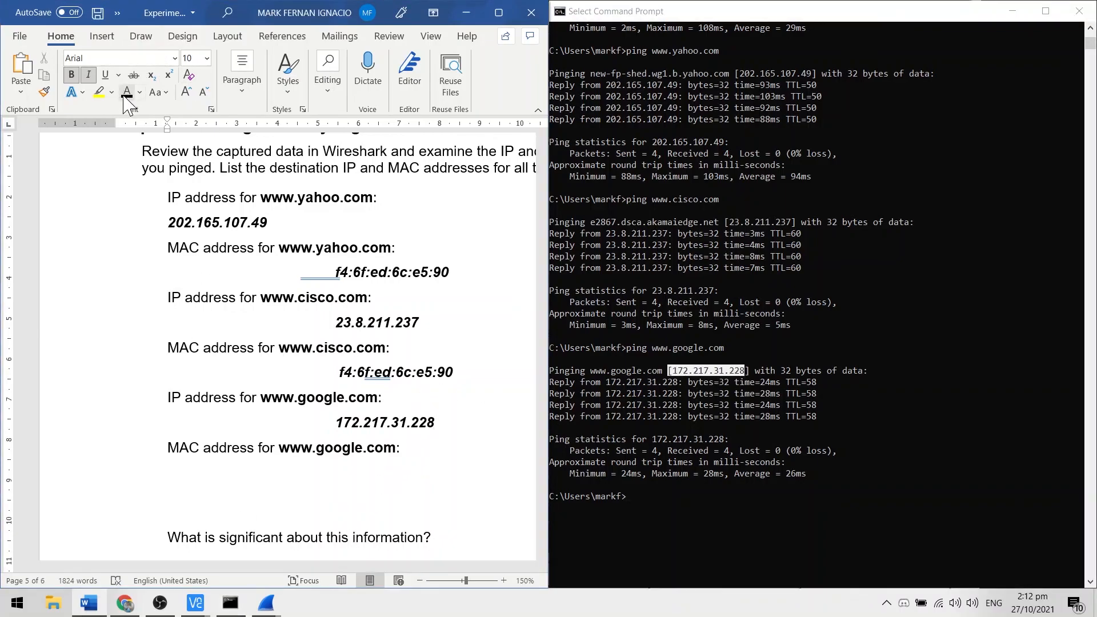
Step: Open Wireshark packet 602, the echo request to 172.217.31.228, in its own window and minimize the main capture window
{"action": "left_click", "coordinate": [267, 603]}
{"action": "scroll", "coordinate": [572, 268], "scroll_direction": "down", "scroll_amount": 4}
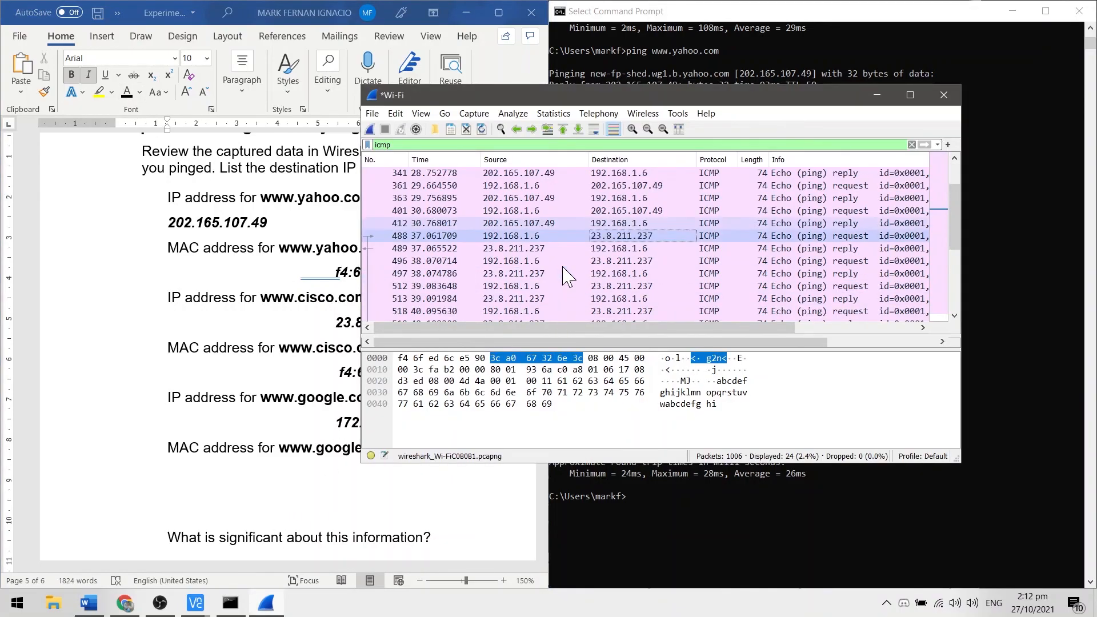
{"action": "left_click", "coordinate": [586, 261]}
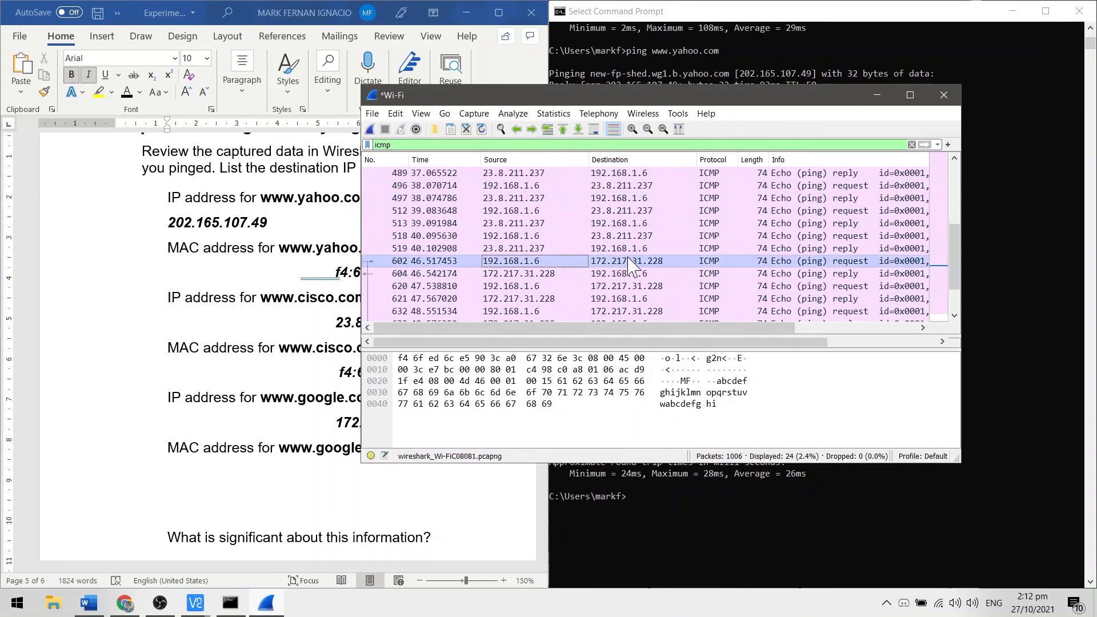
{"action": "double_click", "coordinate": [674, 266]}
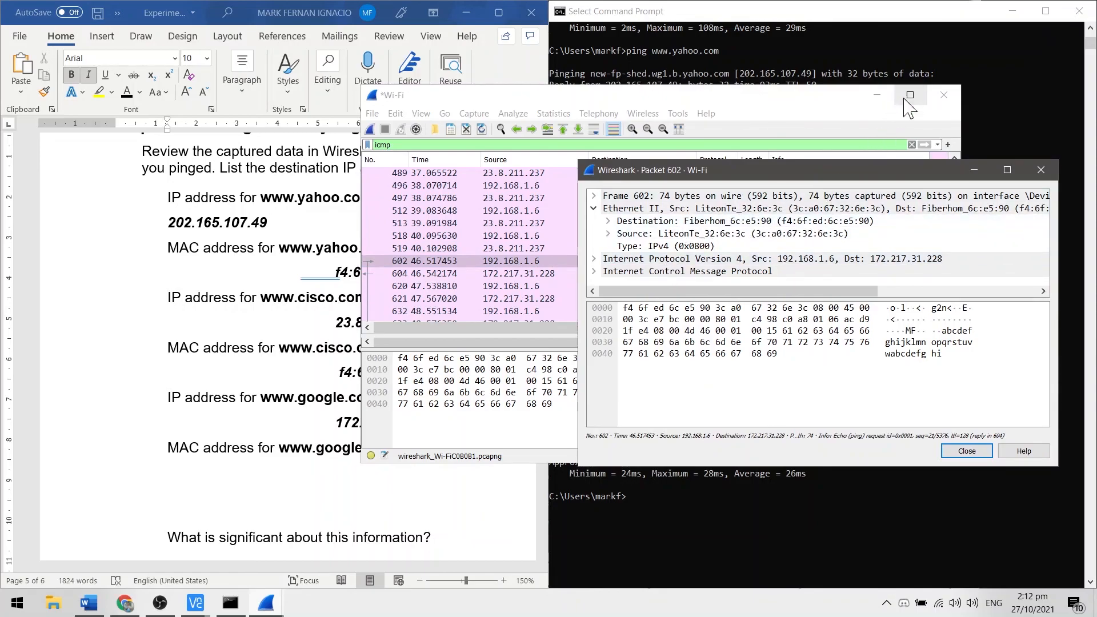
{"action": "left_click", "coordinate": [878, 95]}
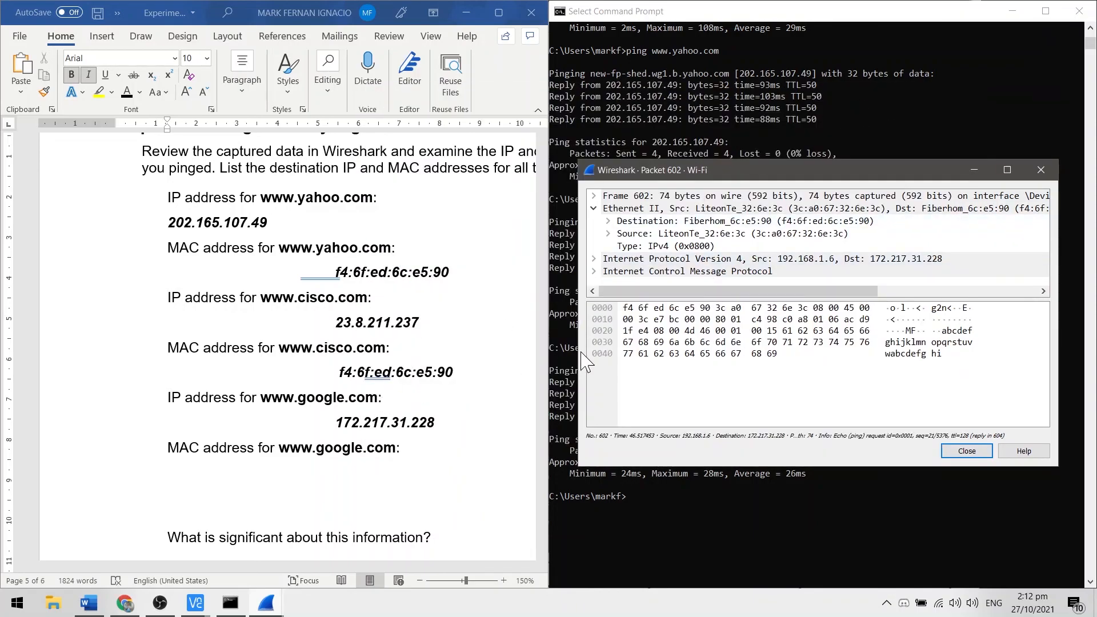
{"action": "left_click_drag", "start_coordinate": [455, 374], "coordinate": [331, 372]}
{"action": "key", "text": "ctrl+c"}
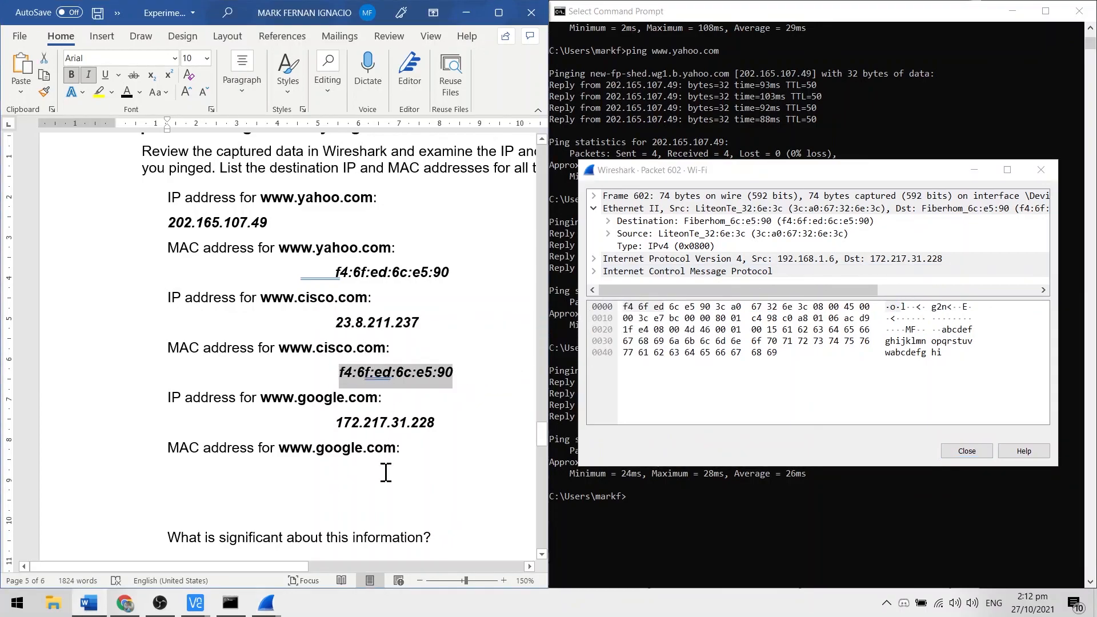
{"action": "left_click", "coordinate": [385, 480]}
{"action": "key", "text": "ctrl+v"}
{"action": "left_click", "coordinate": [431, 452]}
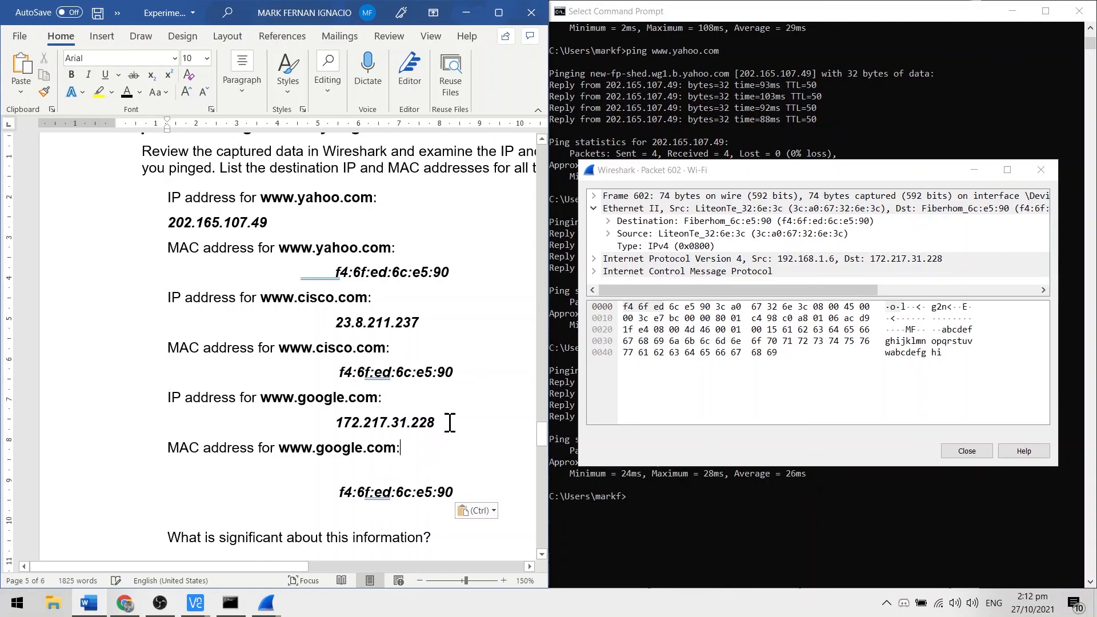
Step: Maximize the lab document and review the recorded addresses and the topology diagram on its first page
{"action": "scroll", "coordinate": [400, 400], "scroll_direction": "down", "scroll_amount": 5}
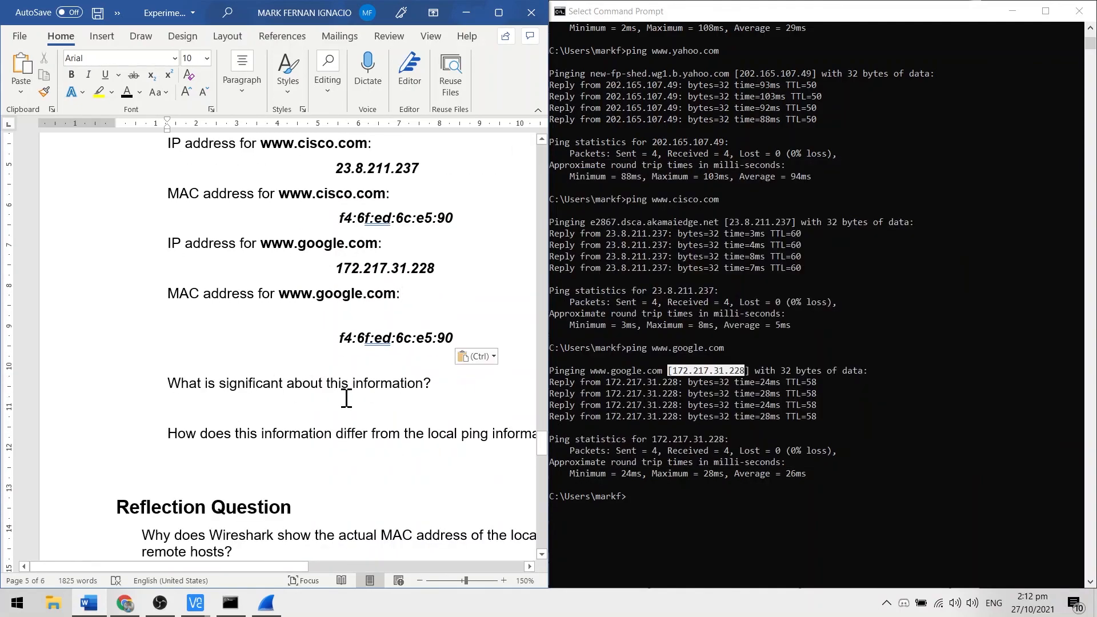
{"action": "scroll", "coordinate": [384, 391], "scroll_direction": "up", "scroll_amount": 1}
{"action": "scroll", "coordinate": [408, 416], "scroll_direction": "up", "scroll_amount": 1}
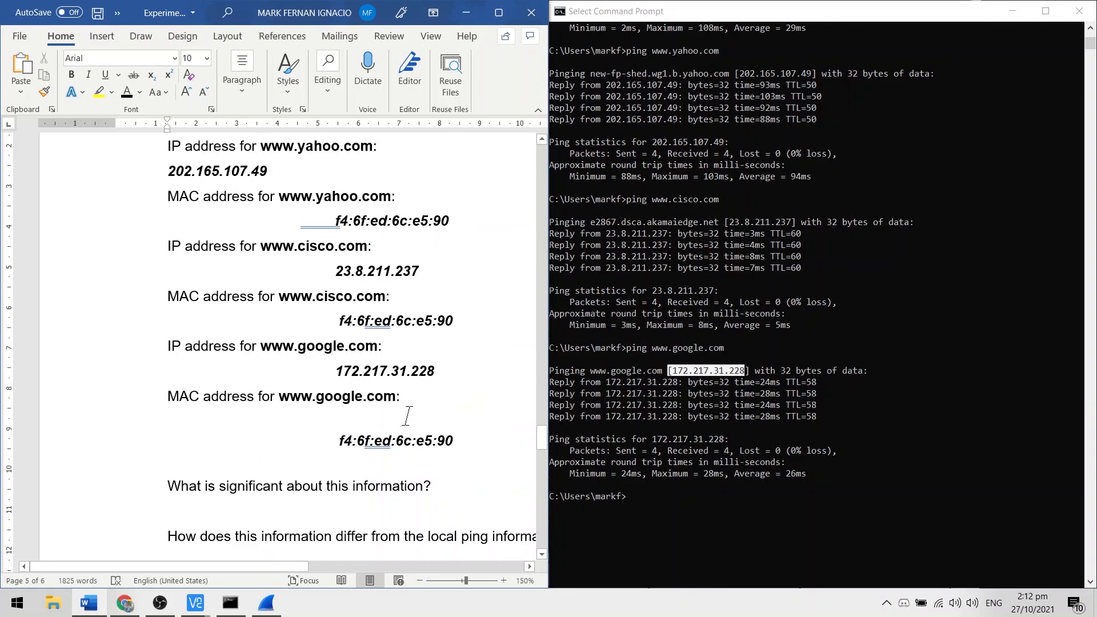
{"action": "left_click", "coordinate": [463, 216]}
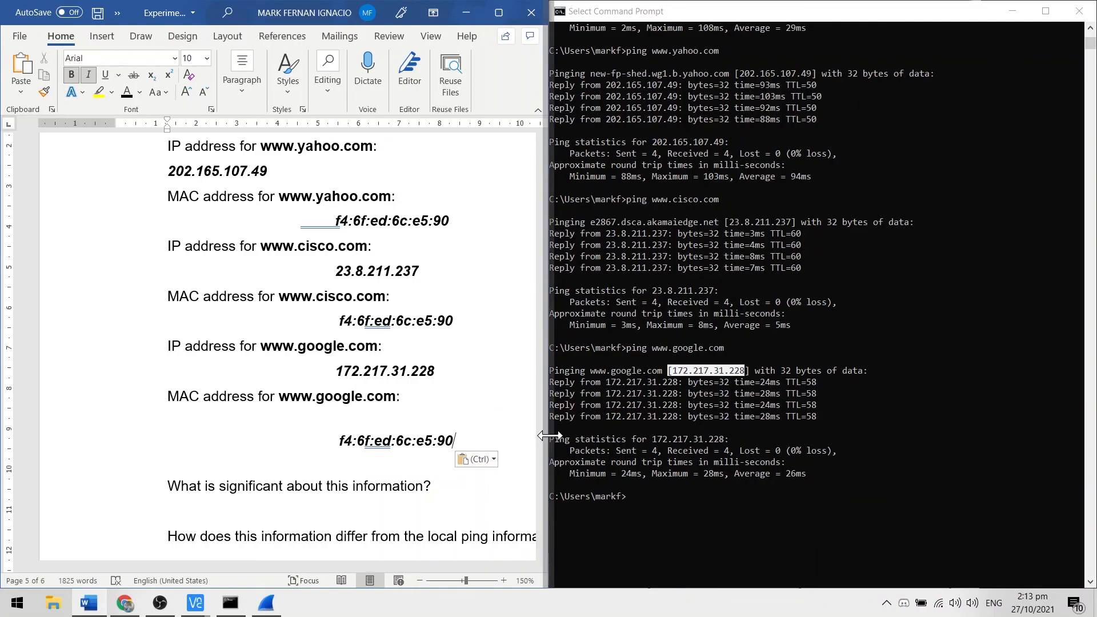
{"action": "left_click_drag", "start_coordinate": [544, 437], "coordinate": [547, 143]}
{"action": "left_click", "coordinate": [499, 12]}
{"action": "scroll", "coordinate": [840, 200], "scroll_direction": "down", "scroll_amount": 1}
{"action": "scroll", "coordinate": [844, 222], "scroll_direction": "up", "scroll_amount": 1}
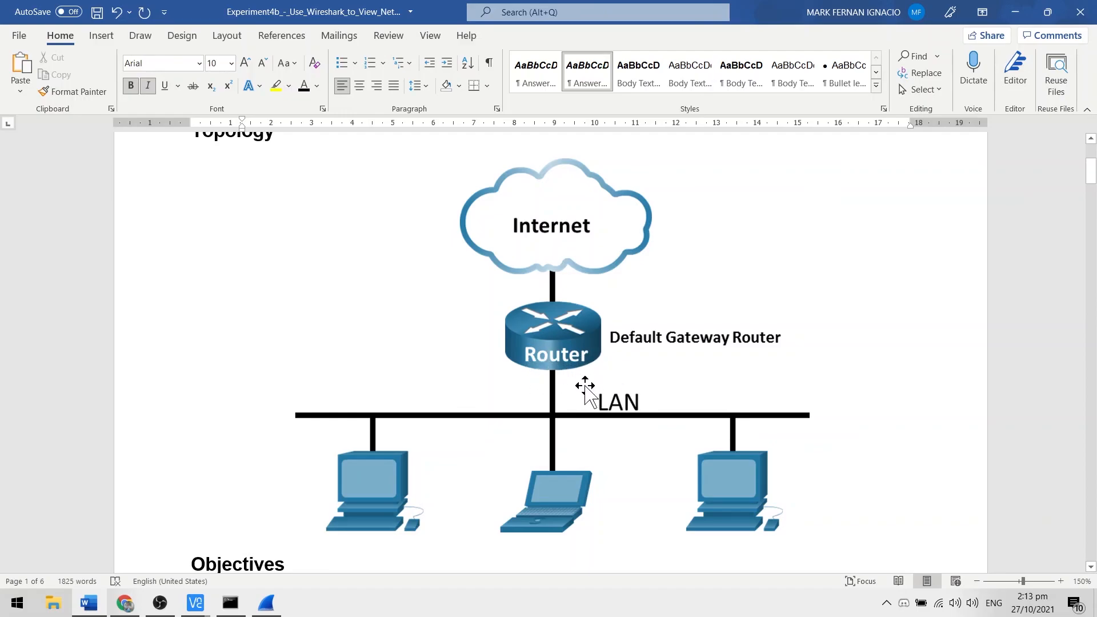
{"action": "scroll", "coordinate": [842, 289], "scroll_direction": "down", "scroll_amount": 6}
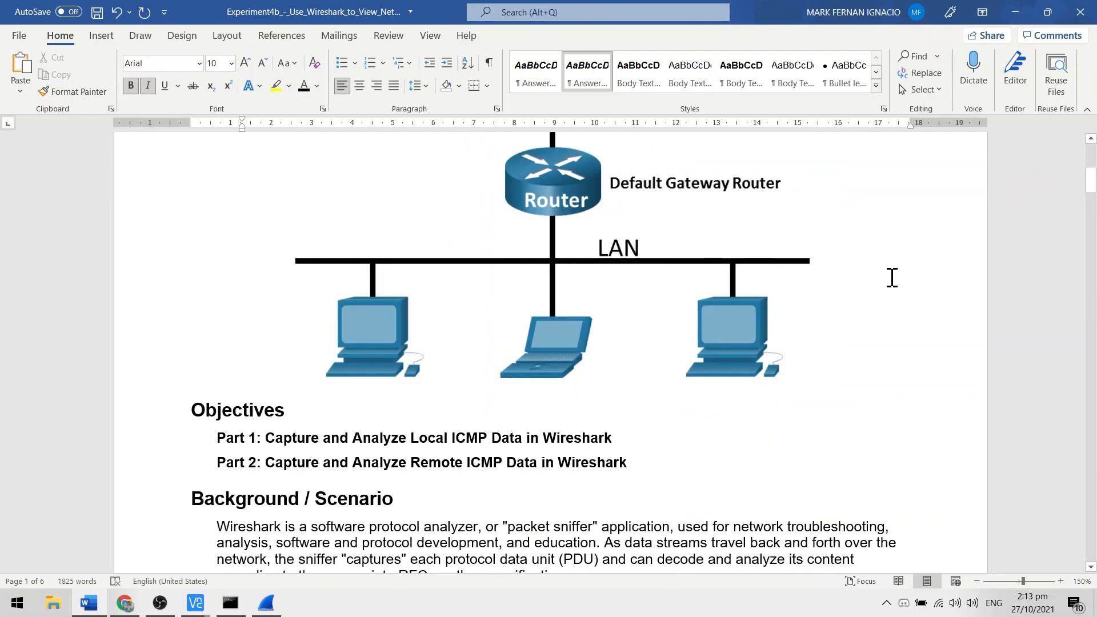
{"action": "left_click_drag", "start_coordinate": [1092, 220], "coordinate": [1078, 440]}
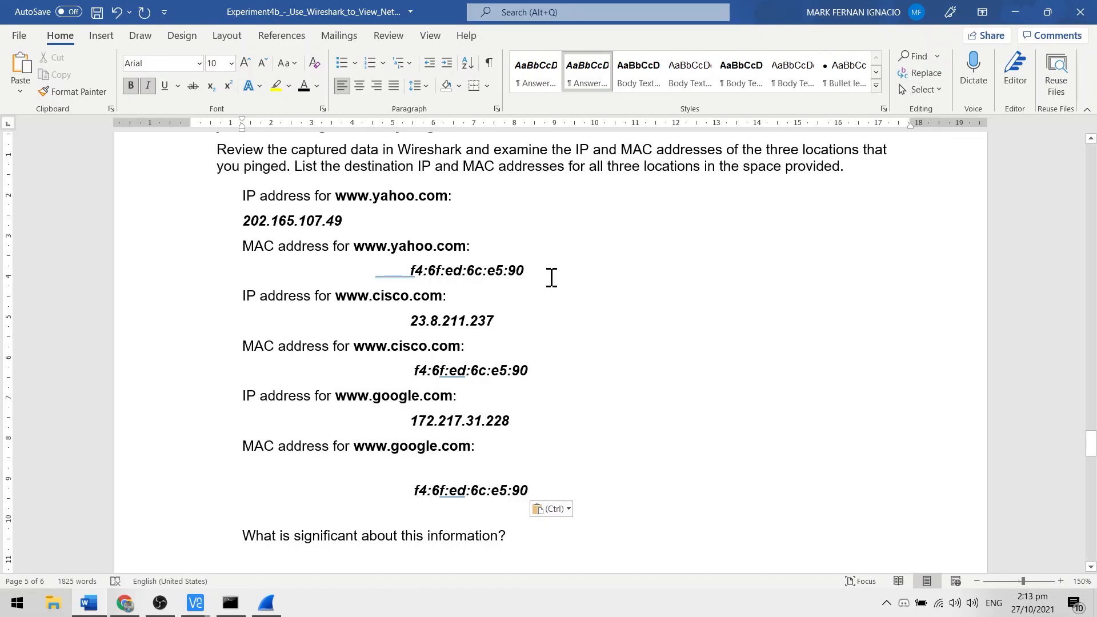
{"action": "left_click_drag", "start_coordinate": [537, 267], "coordinate": [374, 271]}
{"action": "left_click", "coordinate": [266, 603]}
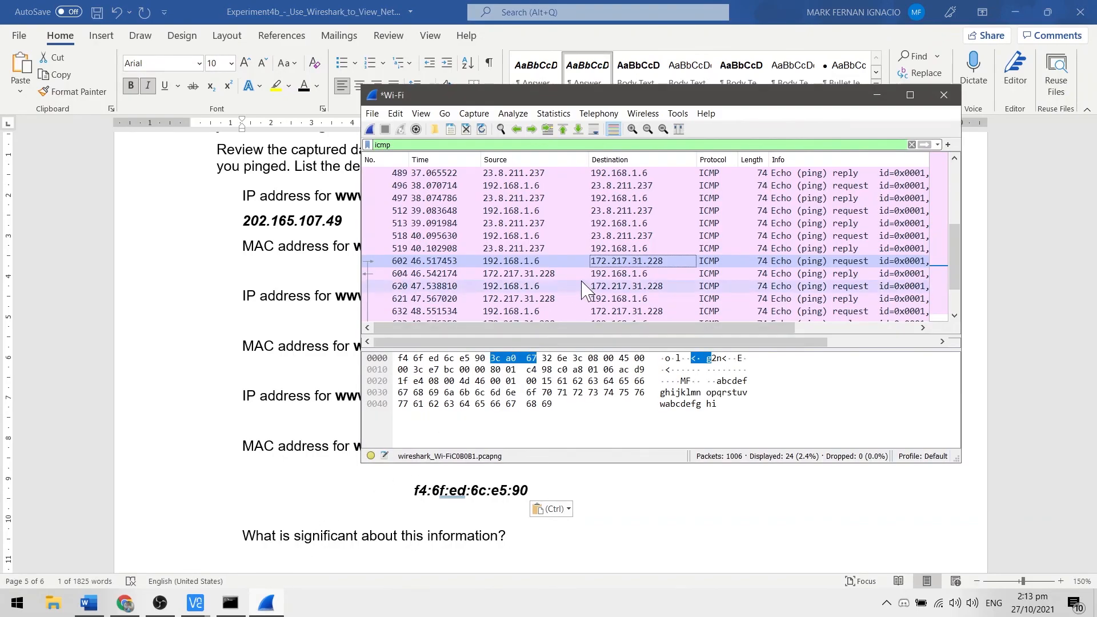
{"action": "double_click", "coordinate": [727, 265]}
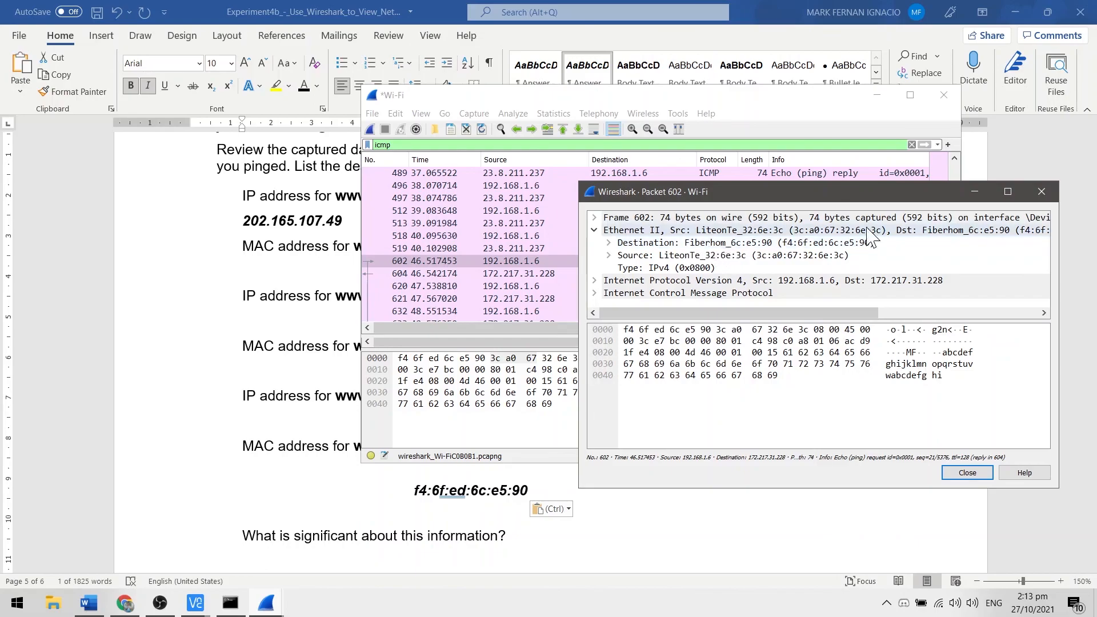
{"action": "left_click", "coordinate": [1041, 192]}
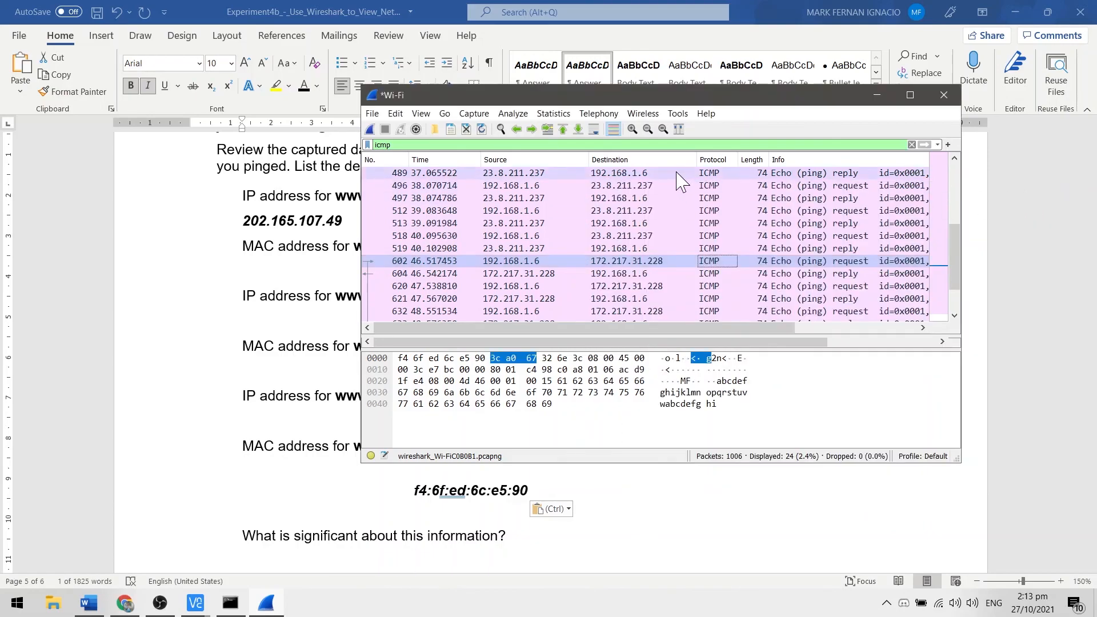
{"action": "double_click", "coordinate": [708, 173]}
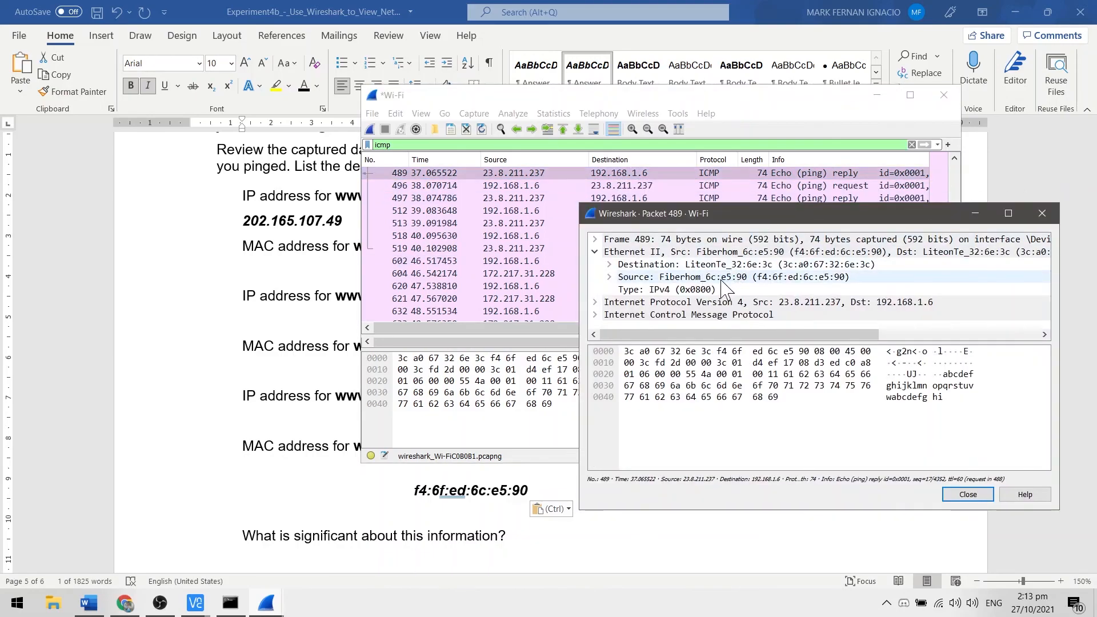
{"action": "left_click", "coordinate": [1042, 213]}
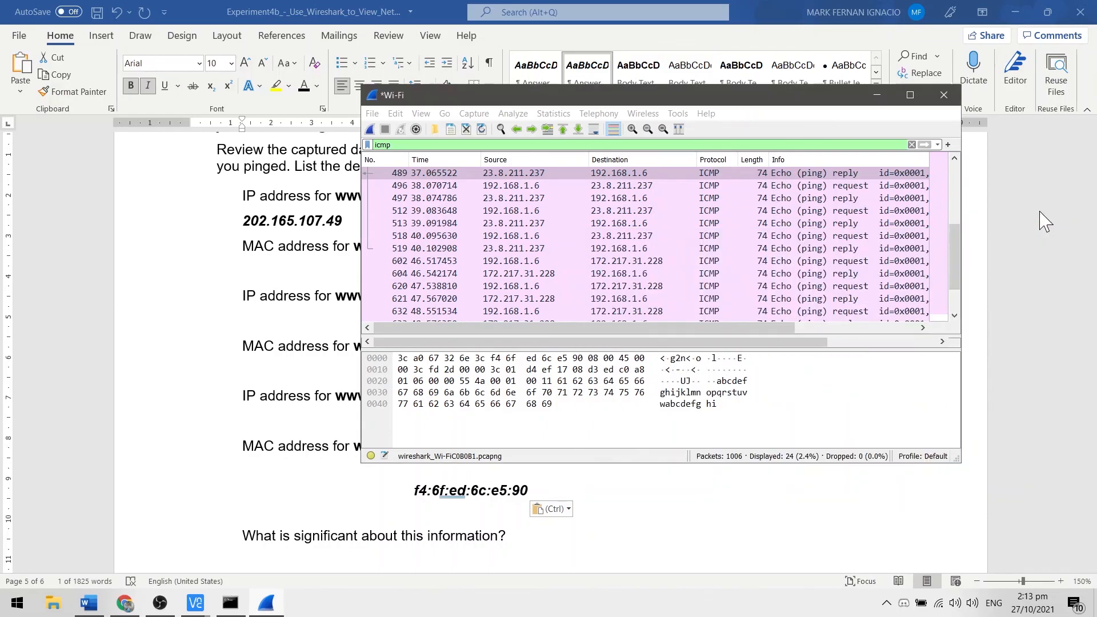
{"action": "scroll", "coordinate": [634, 264], "scroll_direction": "down", "scroll_amount": 1}
{"action": "left_click", "coordinate": [646, 286]}
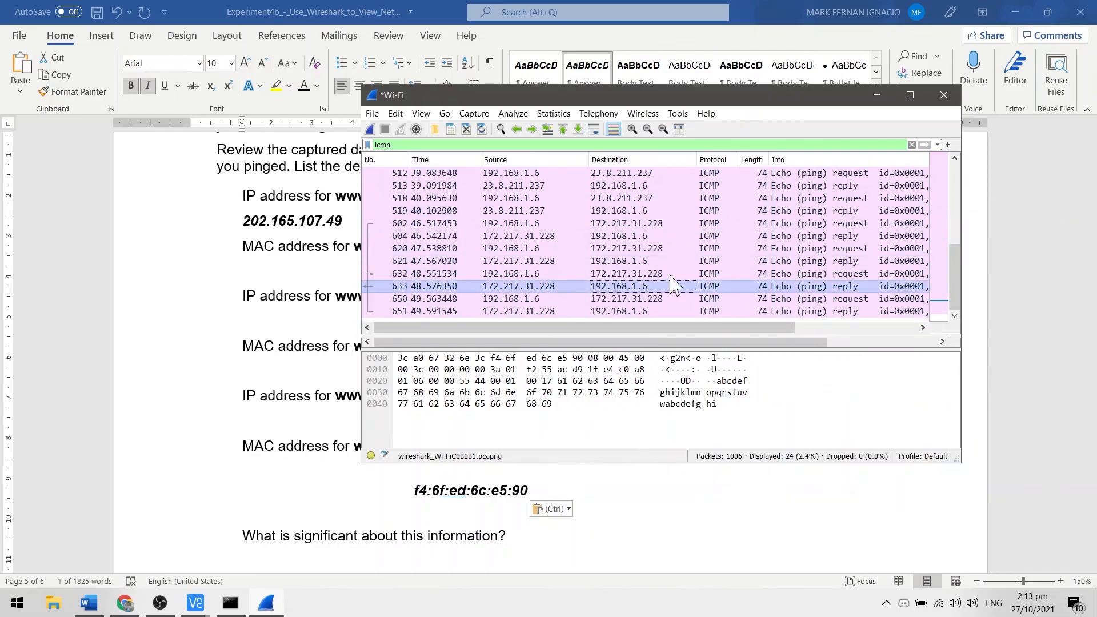
{"action": "double_click", "coordinate": [685, 224]}
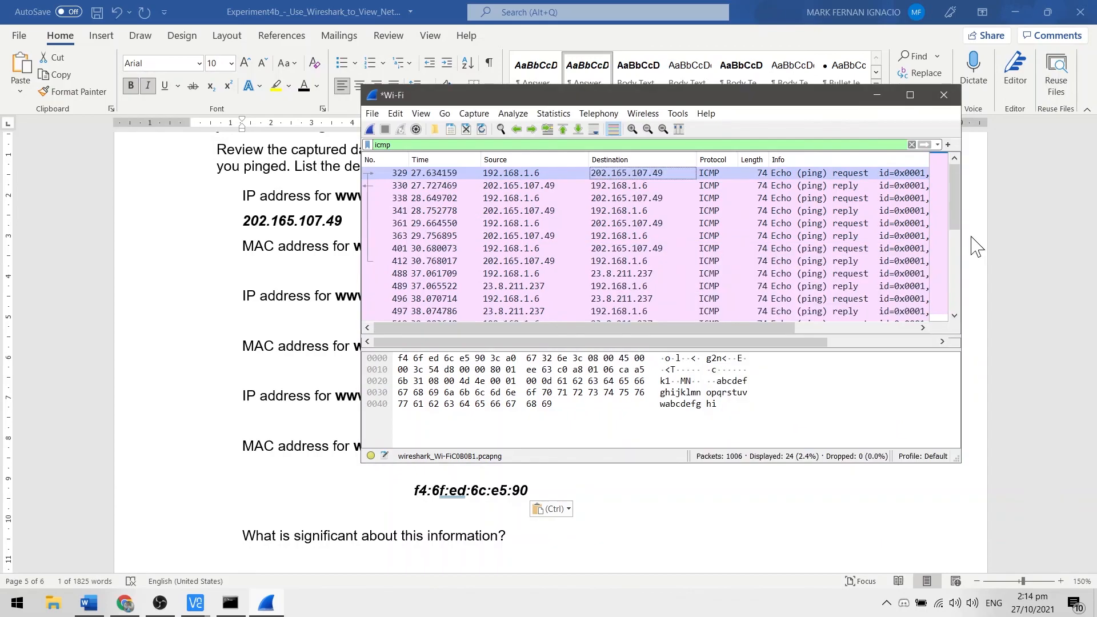
{"action": "left_click", "coordinate": [999, 243]}
{"action": "scroll", "coordinate": [621, 345], "scroll_direction": "down", "scroll_amount": 5}
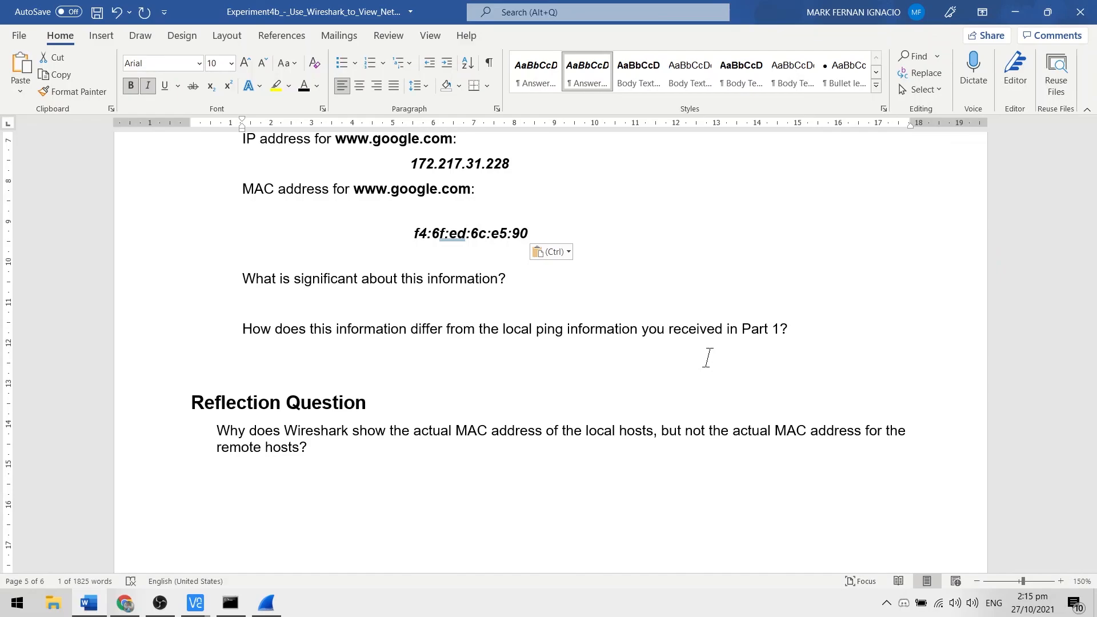
{"action": "left_click_drag", "start_coordinate": [542, 233], "coordinate": [423, 235]}
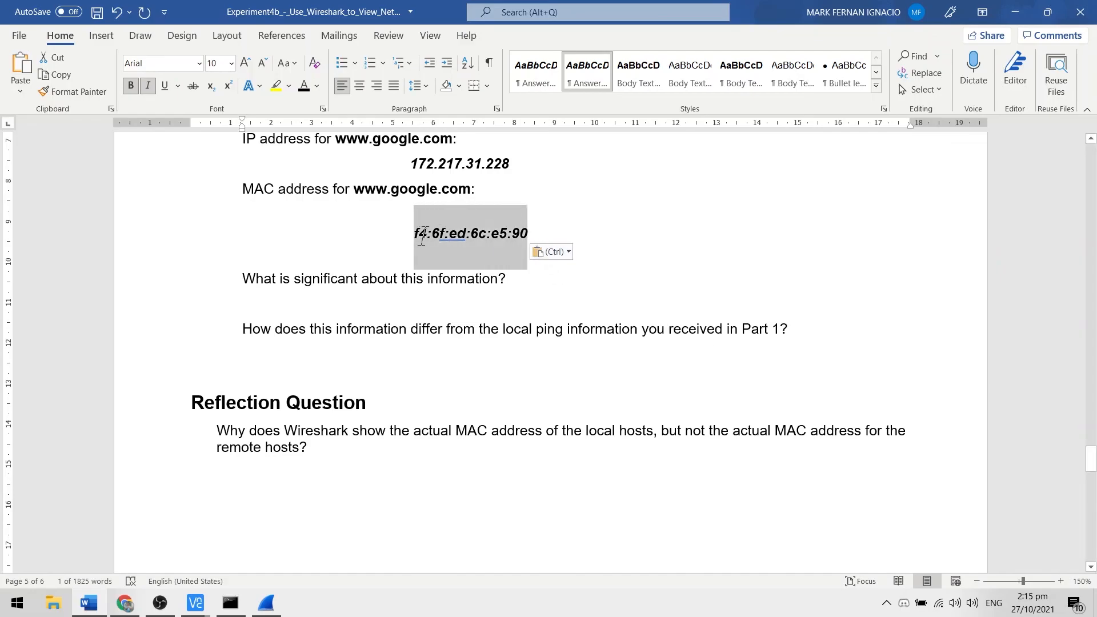